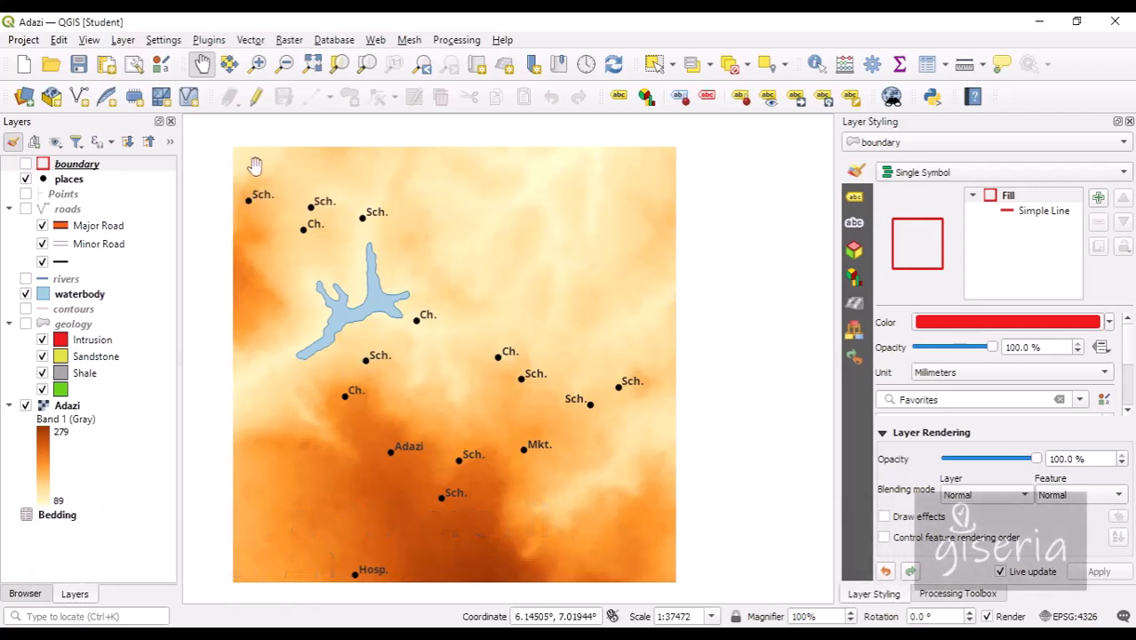
# Install the plugin package profiletool-4.2.6.zip from the FieldMappingCourse\plugins folder, accepting the untrusted source
pyautogui.click(214, 42)
pyautogui.click(228, 64)
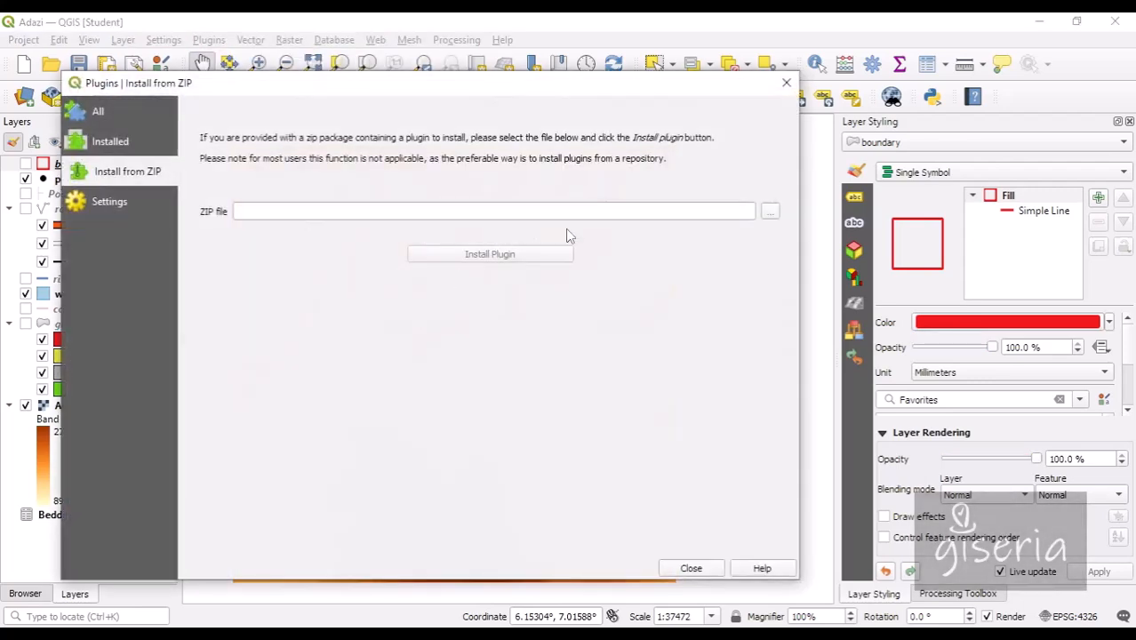
pyautogui.moveTo(344, 85); pyautogui.dragTo(391, 81)
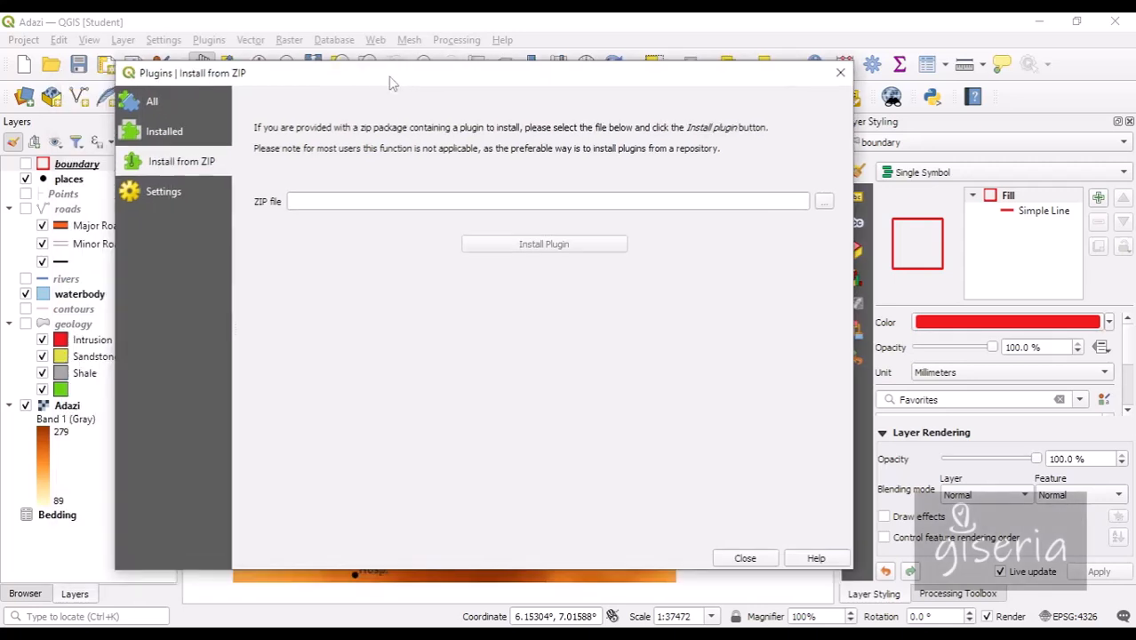
pyautogui.click(824, 204)
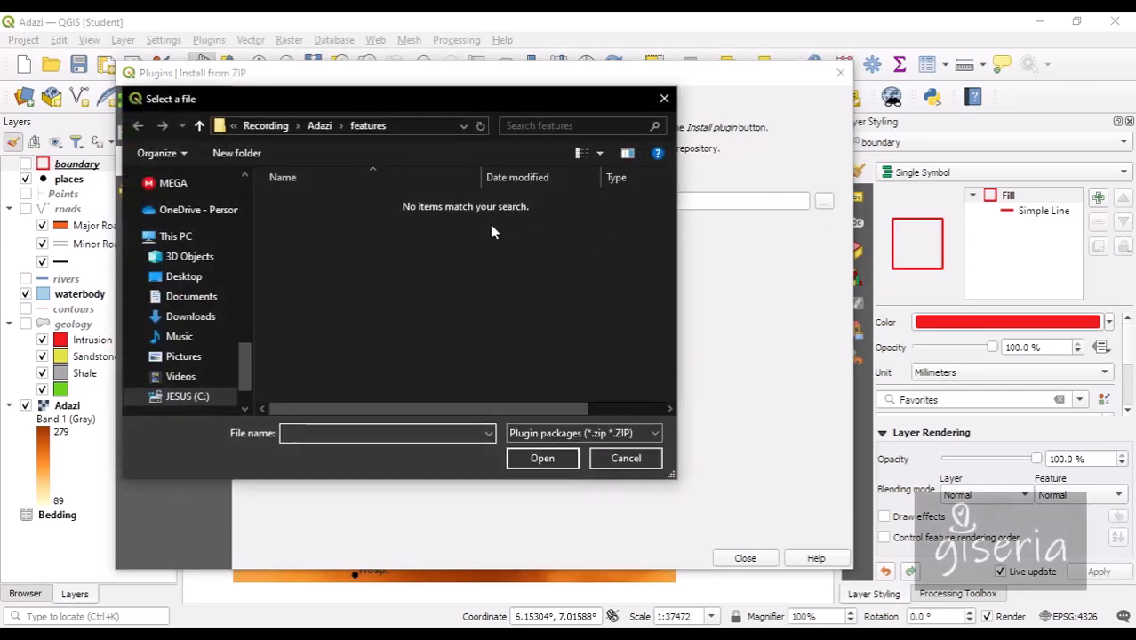
pyautogui.click(296, 127)
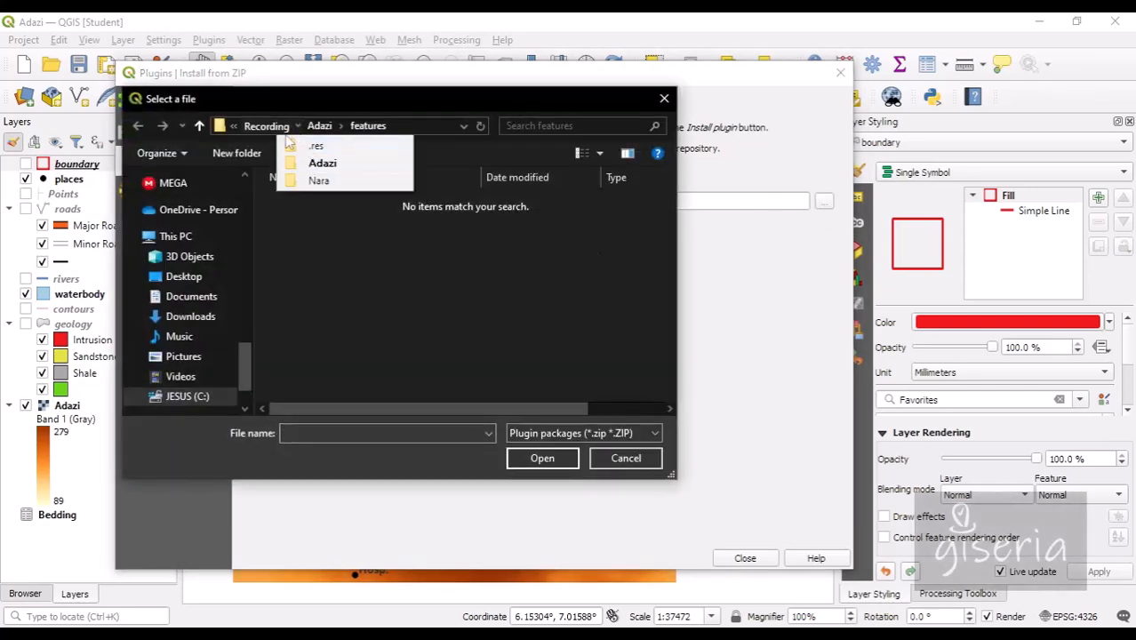
pyautogui.click(280, 127)
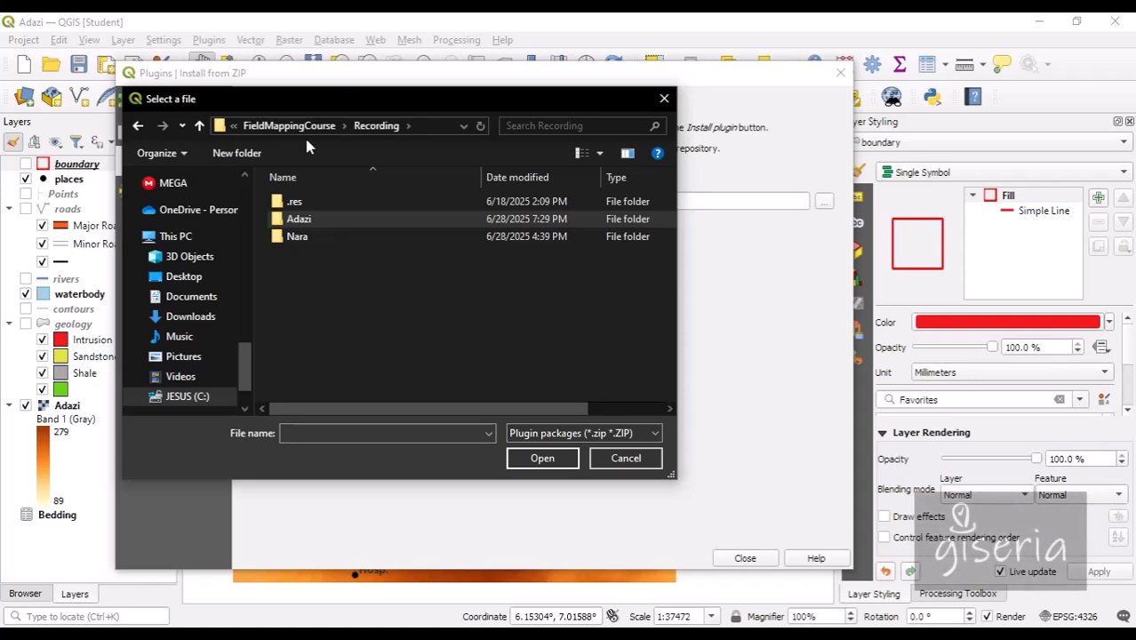
pyautogui.click(292, 126)
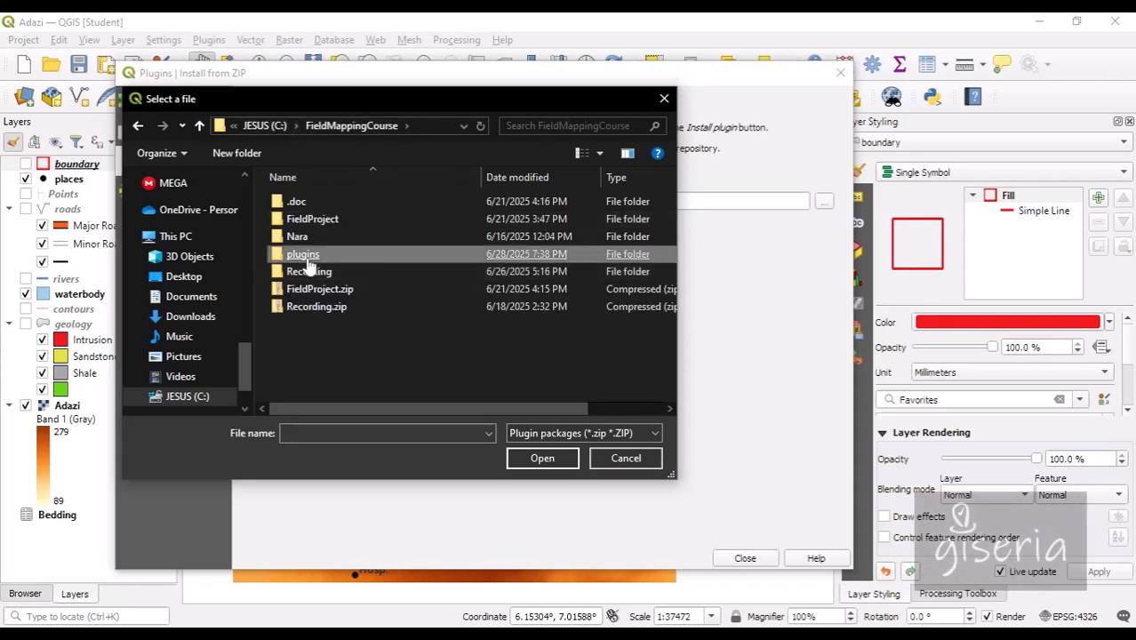
pyautogui.click(312, 258)
pyautogui.doubleClick(312, 258)
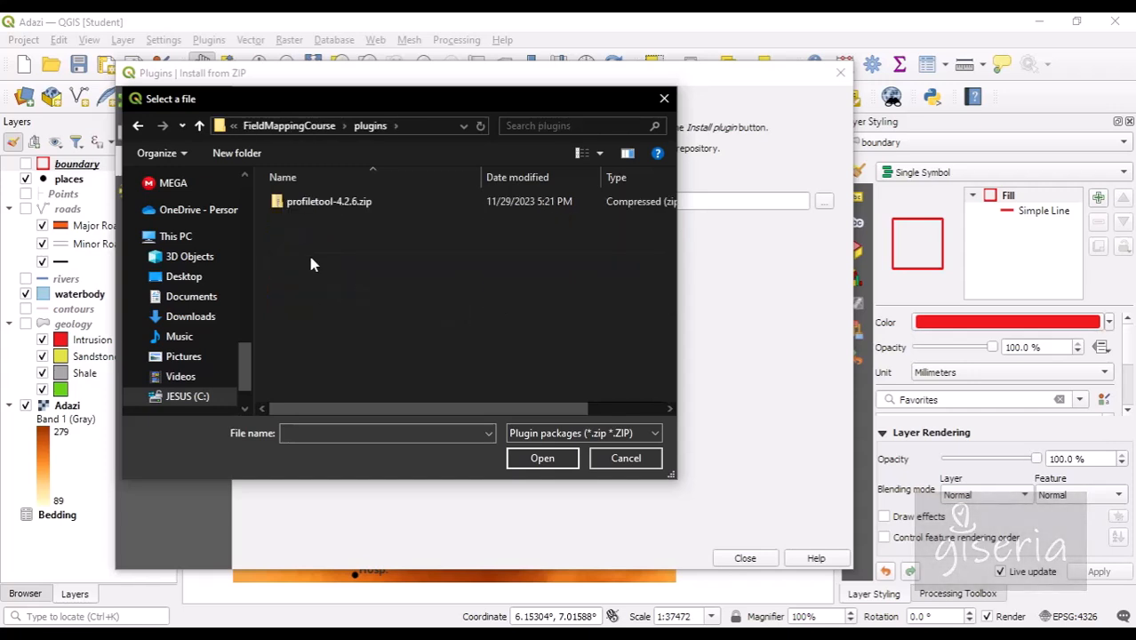
pyautogui.click(320, 206)
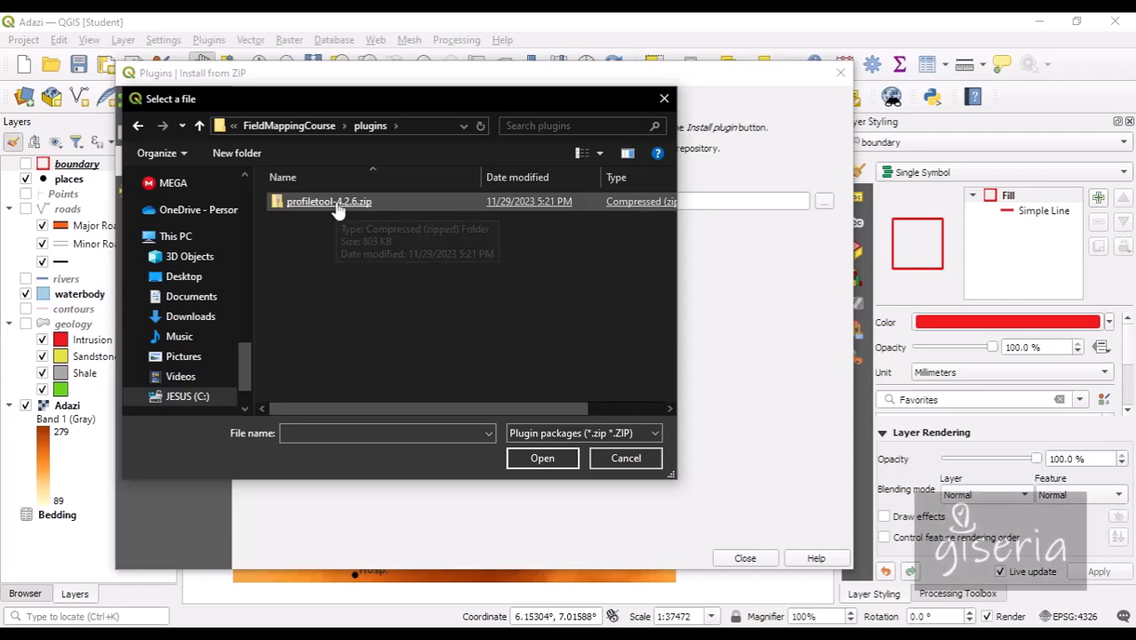
pyautogui.click(542, 458)
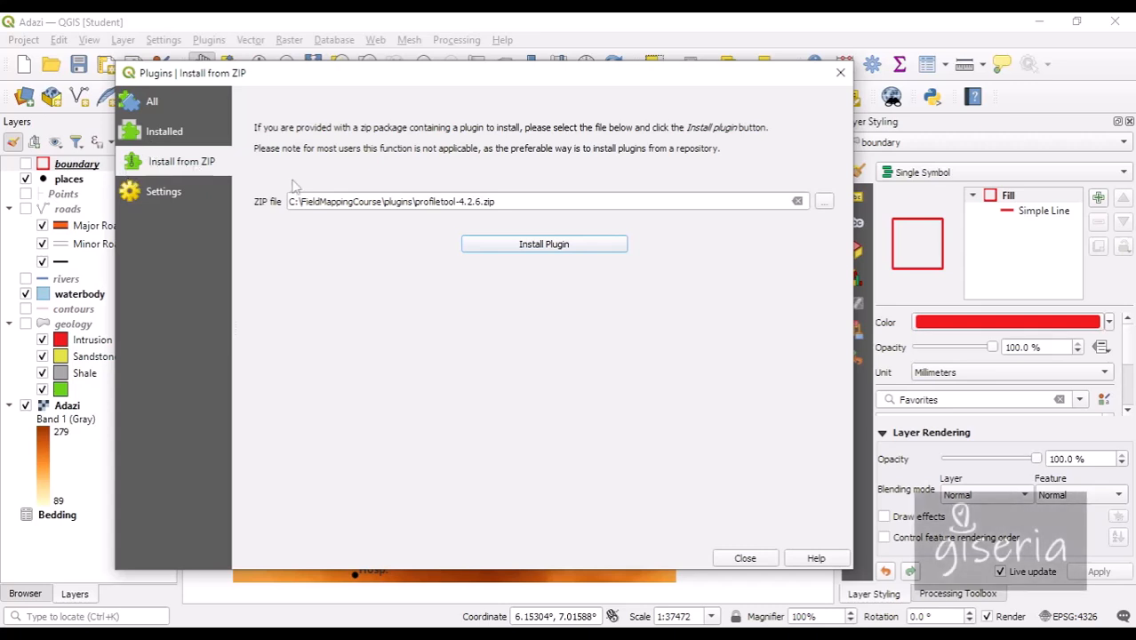
pyautogui.click(550, 245)
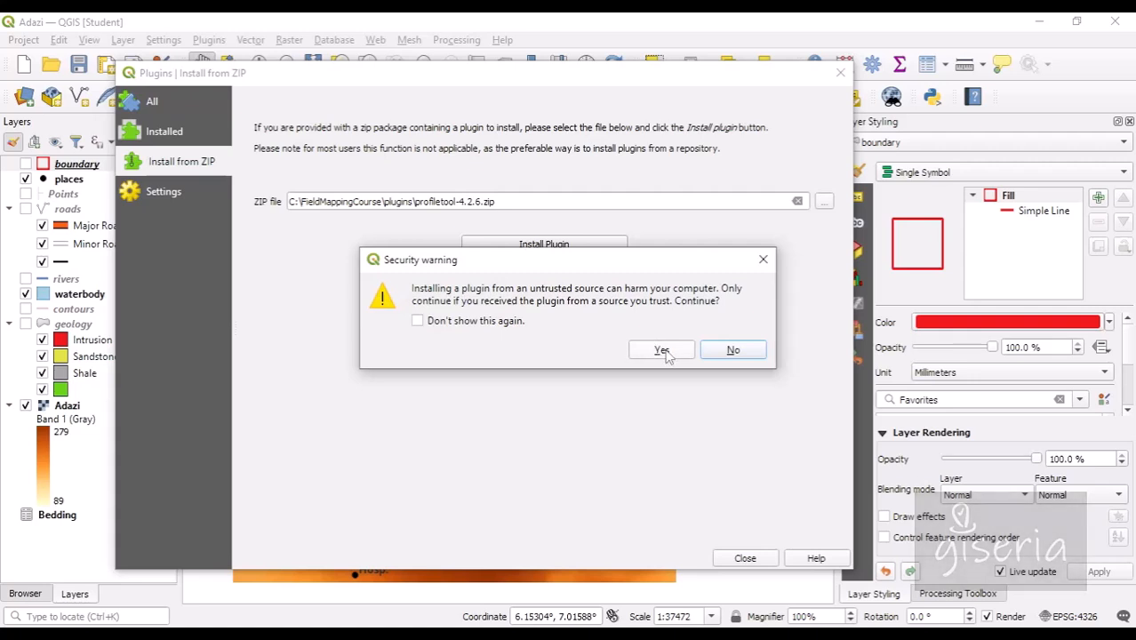
pyautogui.click(663, 350)
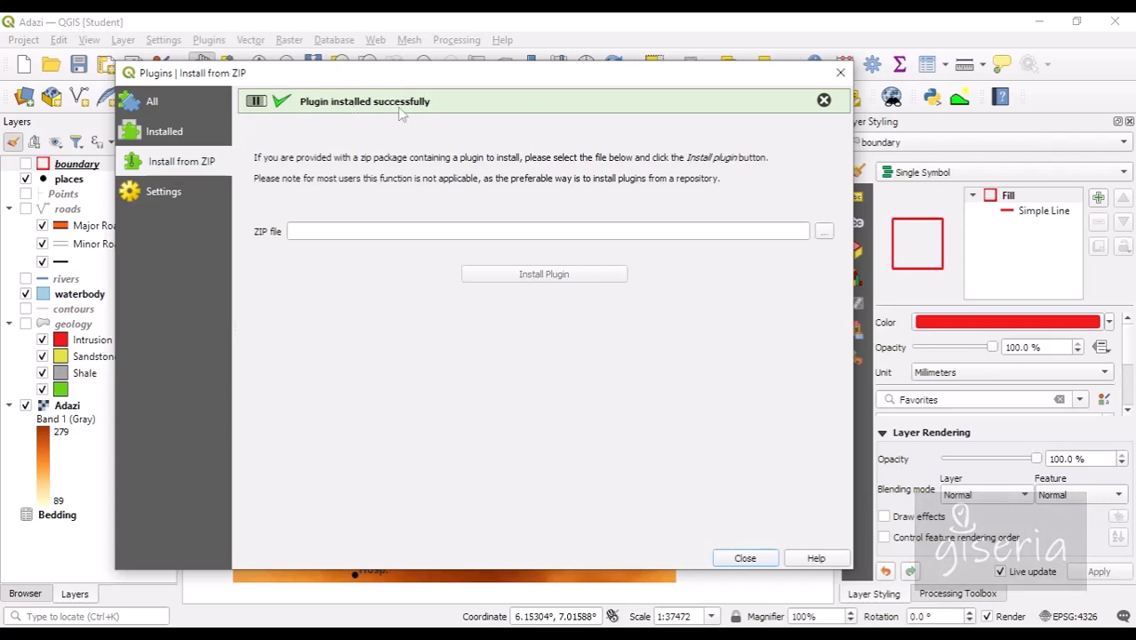
# Review the Profile tool's description and changelog among the installed plugins, and close the plugin manager
pyautogui.click(167, 131)
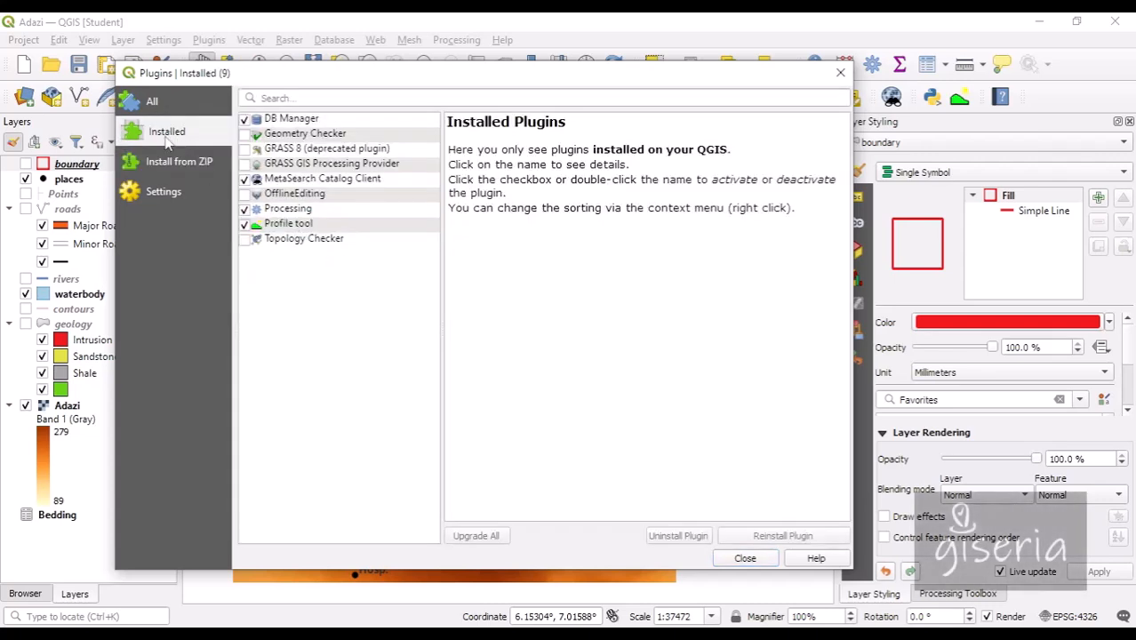
pyautogui.click(290, 224)
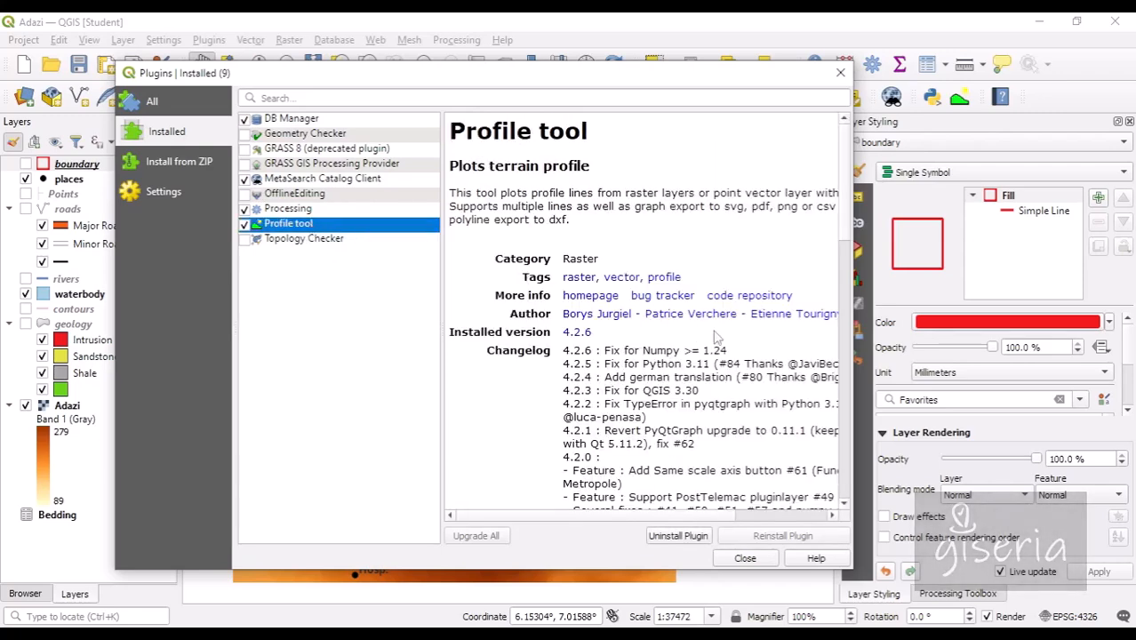
pyautogui.moveTo(856, 362); pyautogui.dragTo(916, 363)
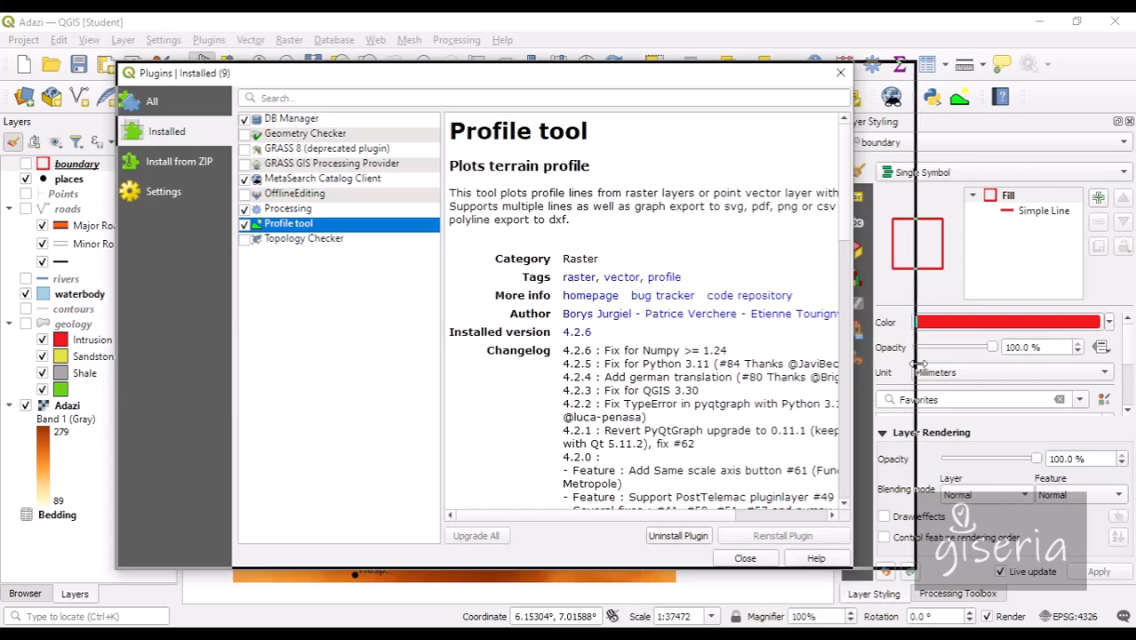
pyautogui.scroll(-10, 741, 360)
pyautogui.scroll(10, 741, 360)
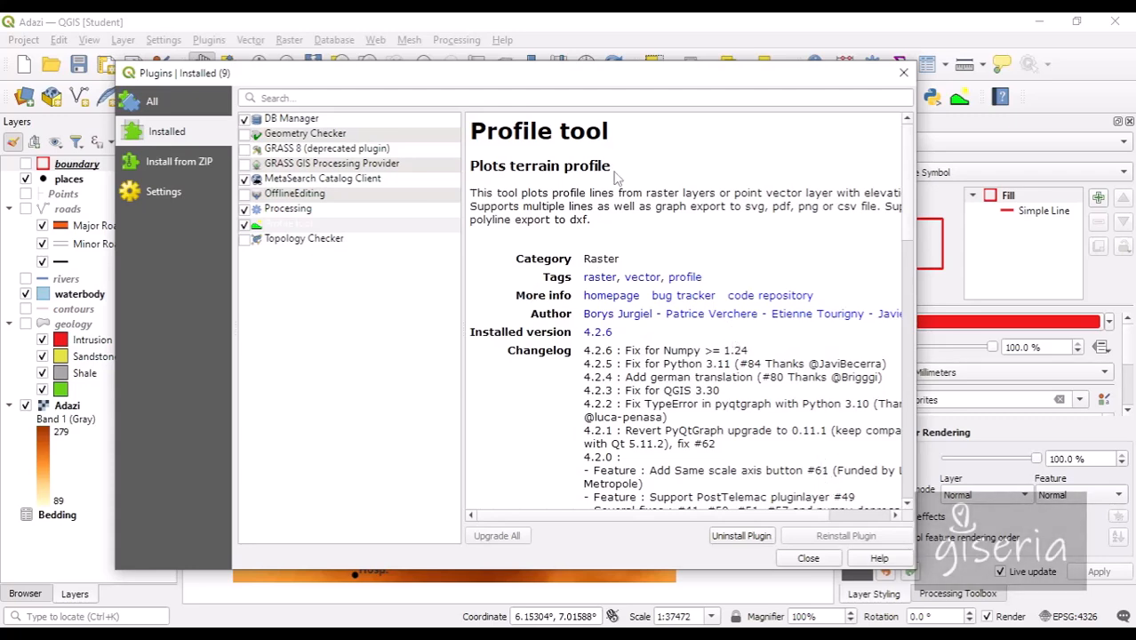
pyautogui.click(808, 558)
# Show the data browser and collapse the network GEODATA folder tree under Favorites
pyautogui.moveTo(406, 412); pyautogui.dragTo(433, 398)
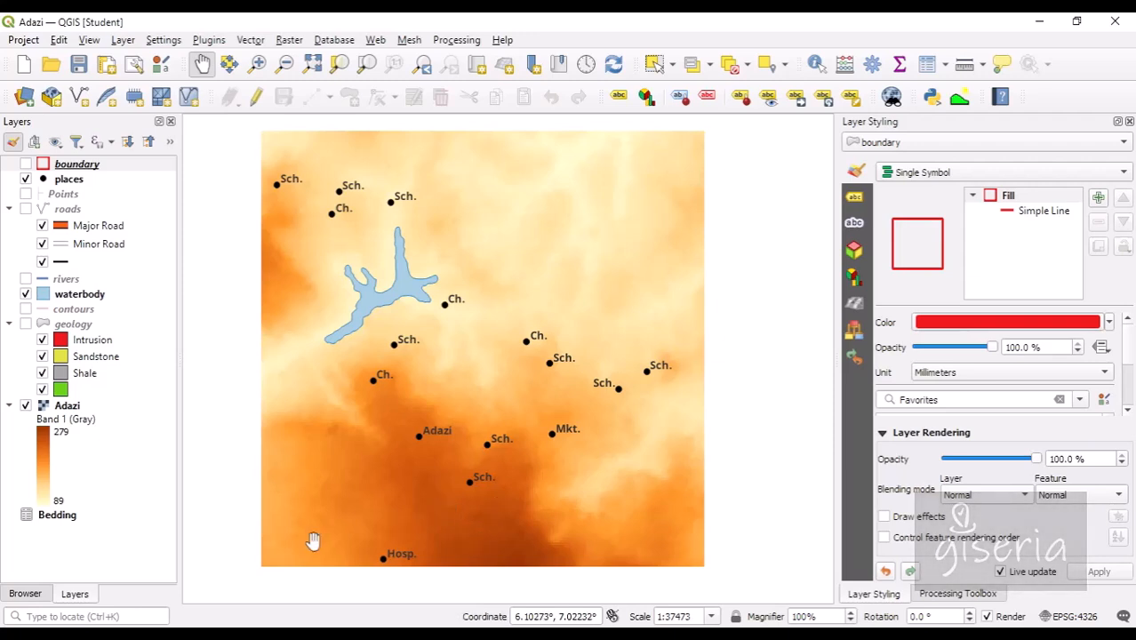
pyautogui.click(34, 598)
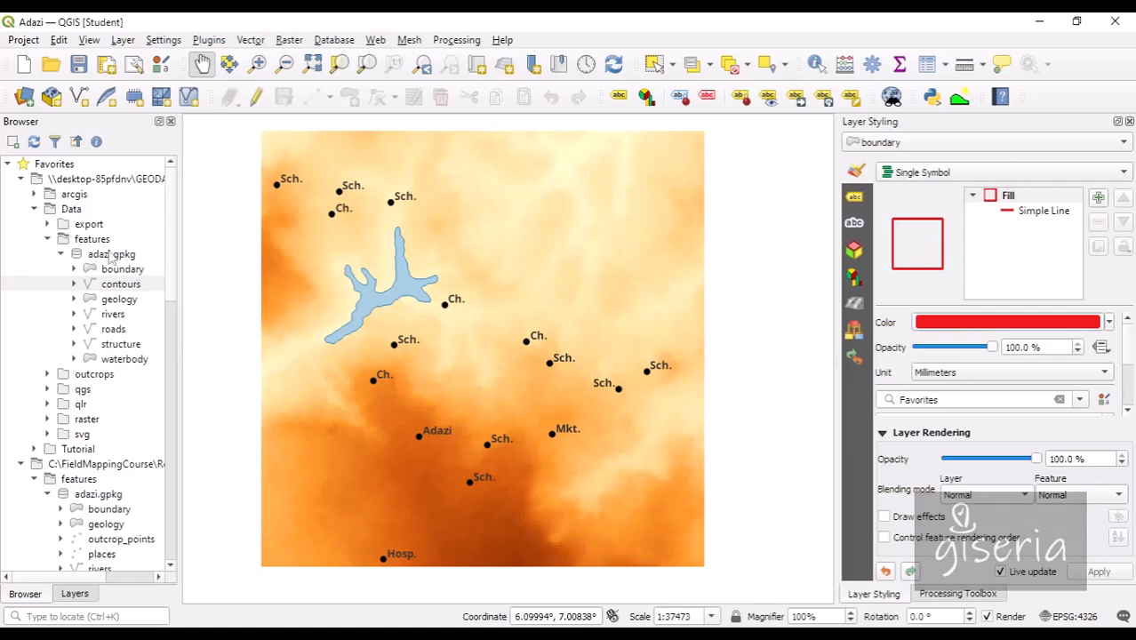
pyautogui.click(61, 255)
pyautogui.click(48, 239)
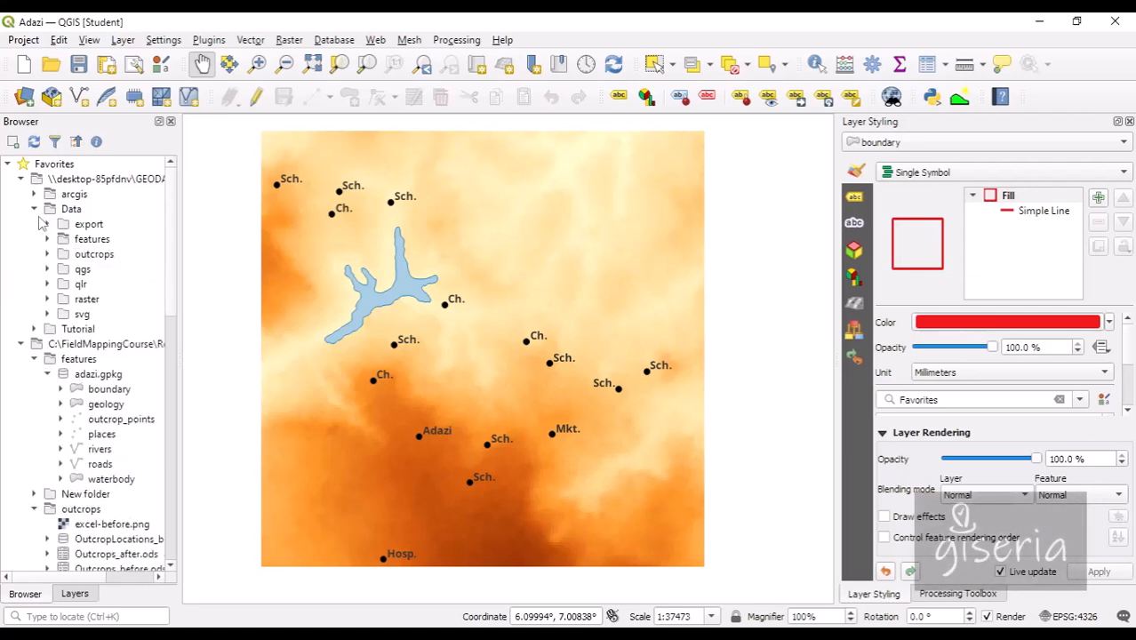
pyautogui.click(33, 209)
pyautogui.click(23, 180)
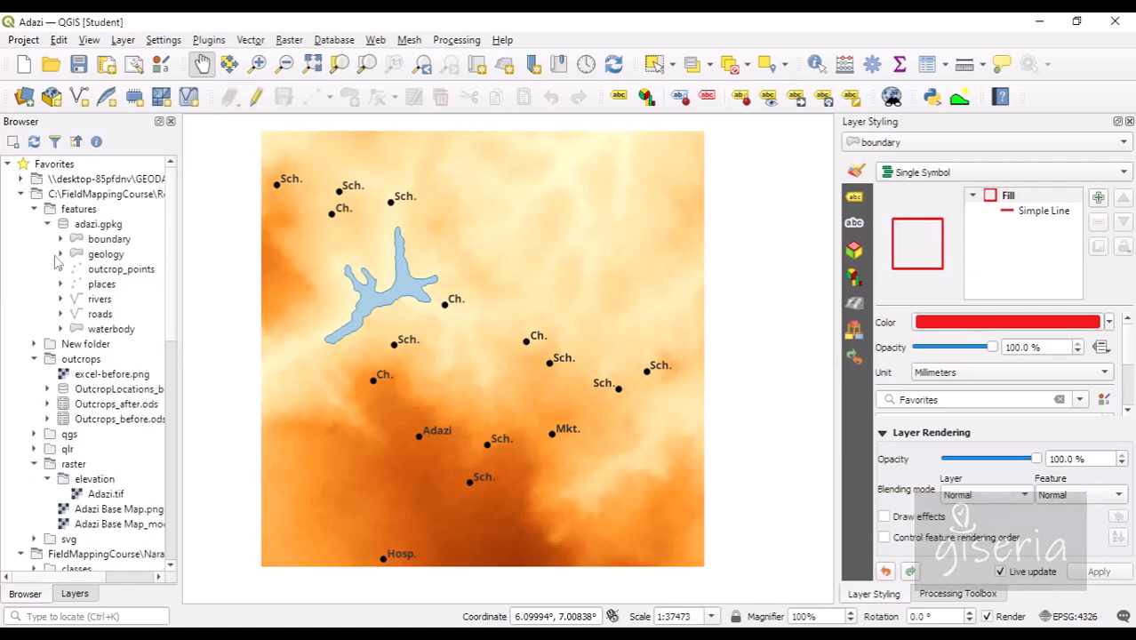
# Create a new table named section in the FieldMappingCourse adazi.gpkg, with LineString geometry and CRS EPSG:4326 - WGS 84
pyautogui.rightClick(86, 226)
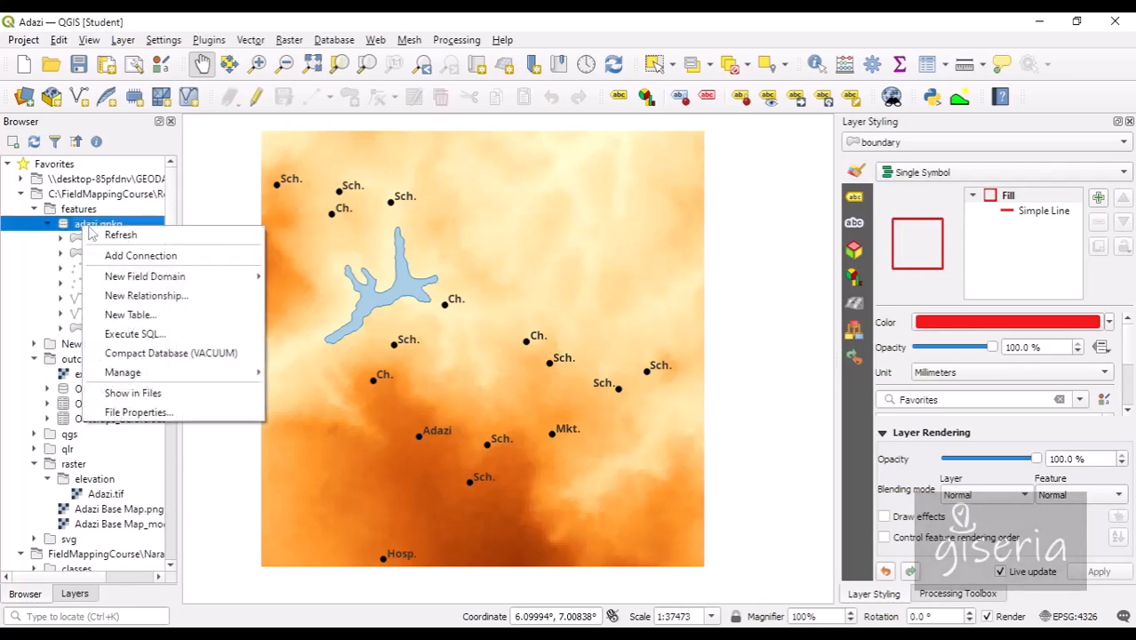
pyautogui.moveTo(163, 367)
pyautogui.click(153, 317)
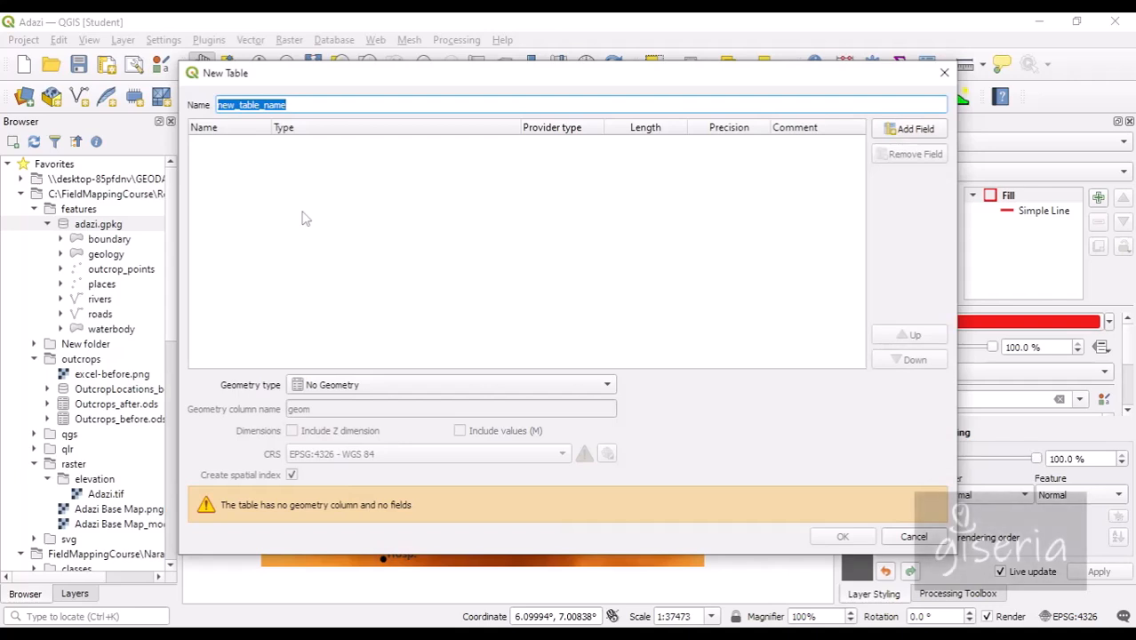
pyautogui.write('section')
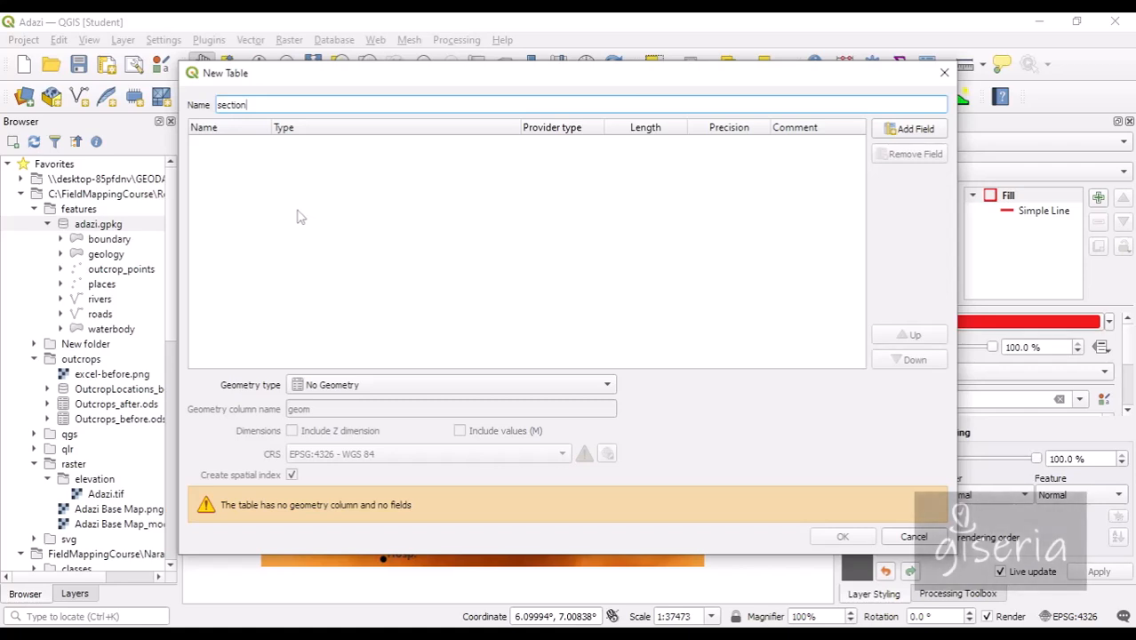
pyautogui.click(346, 388)
pyautogui.click(360, 434)
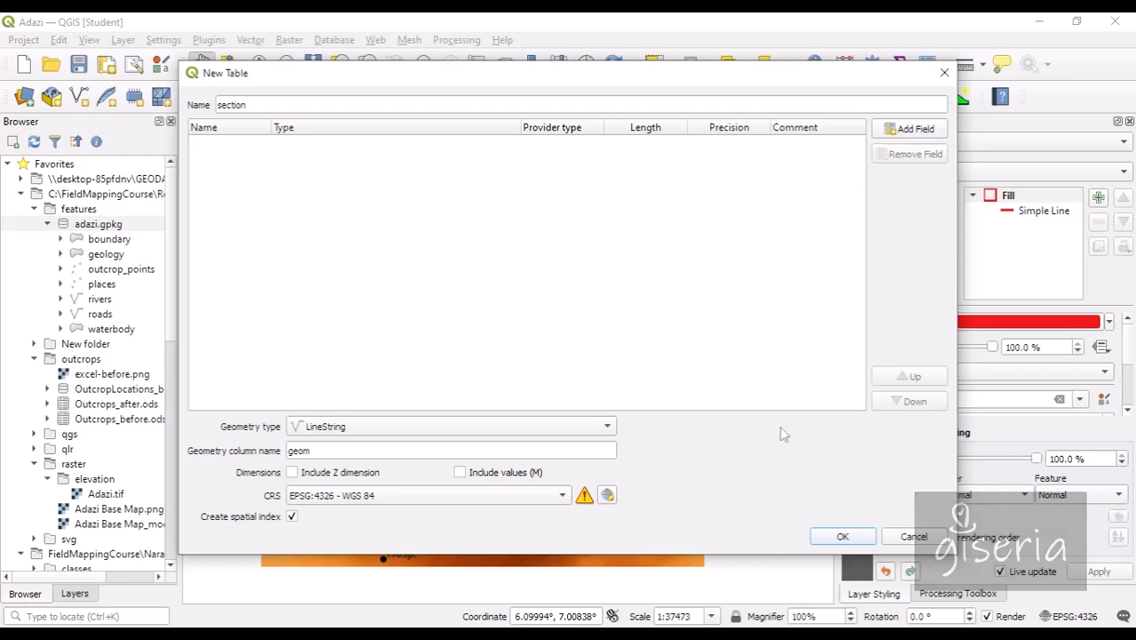
pyautogui.click(841, 538)
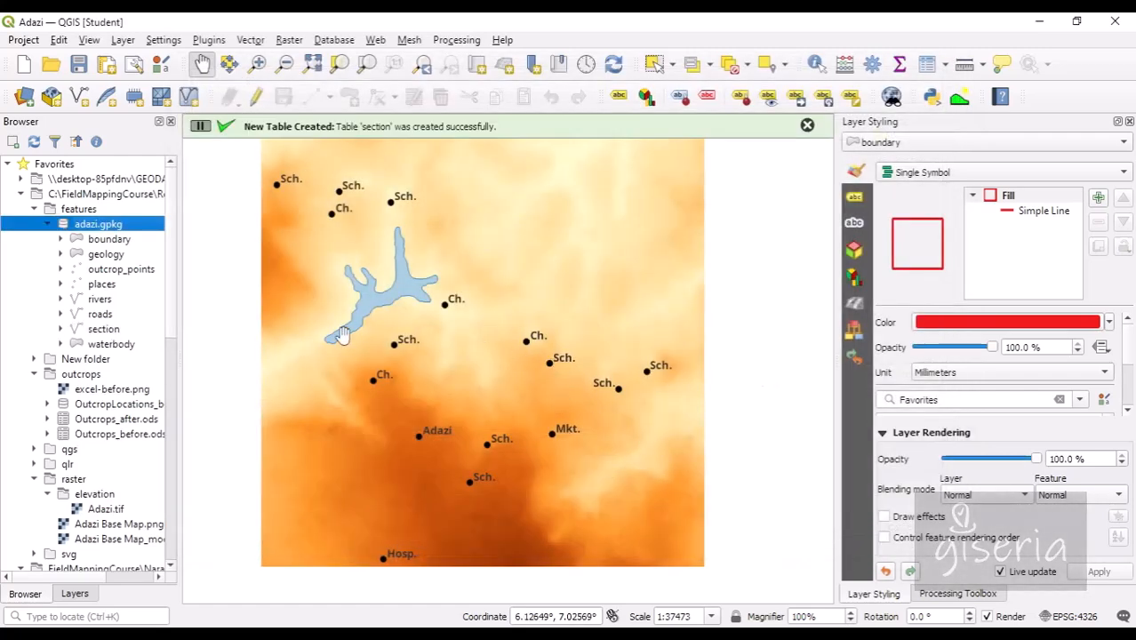
# Add the section layer from adazi.gpkg to the project
pyautogui.click(100, 330)
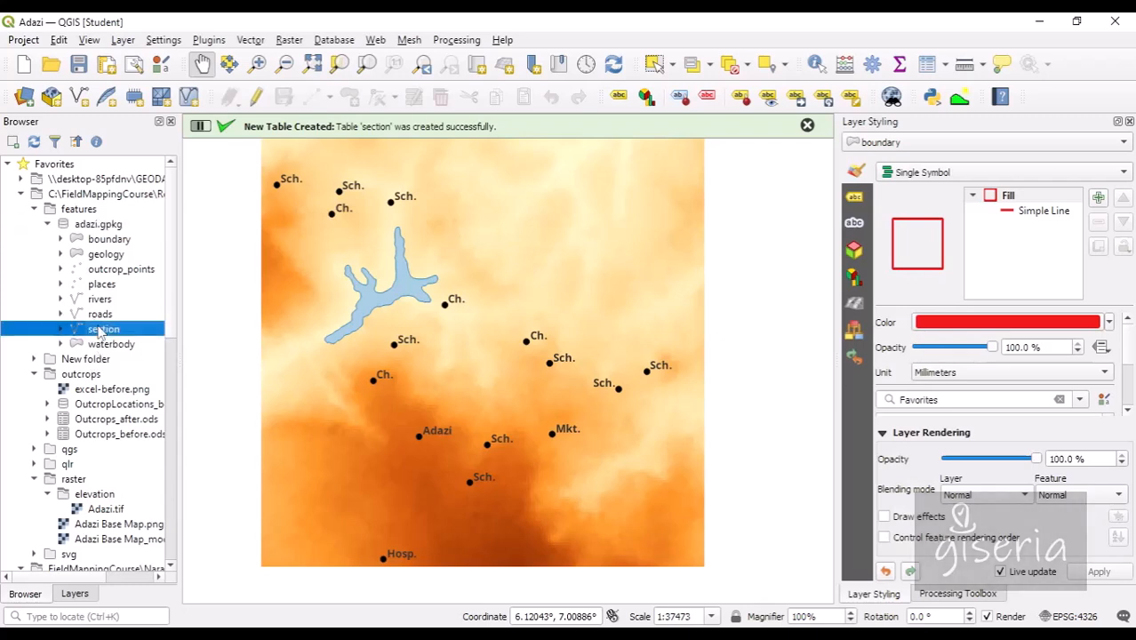
pyautogui.rightClick(100, 330)
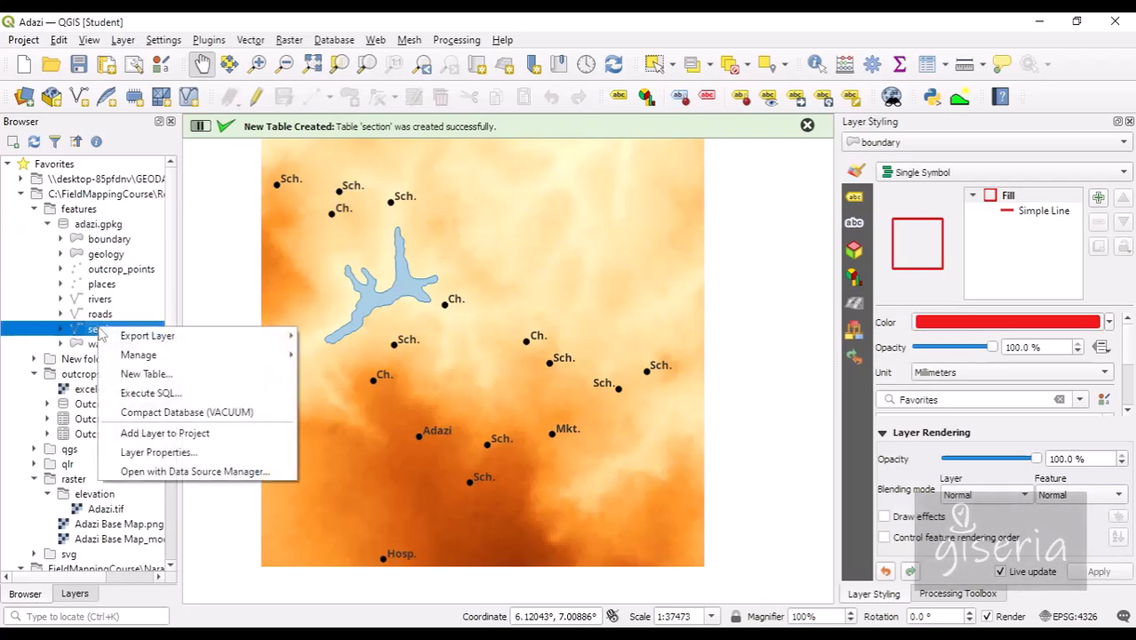
pyautogui.click(165, 433)
# Move the section layer between Points and roads in the layer order, and save the project
pyautogui.click(75, 594)
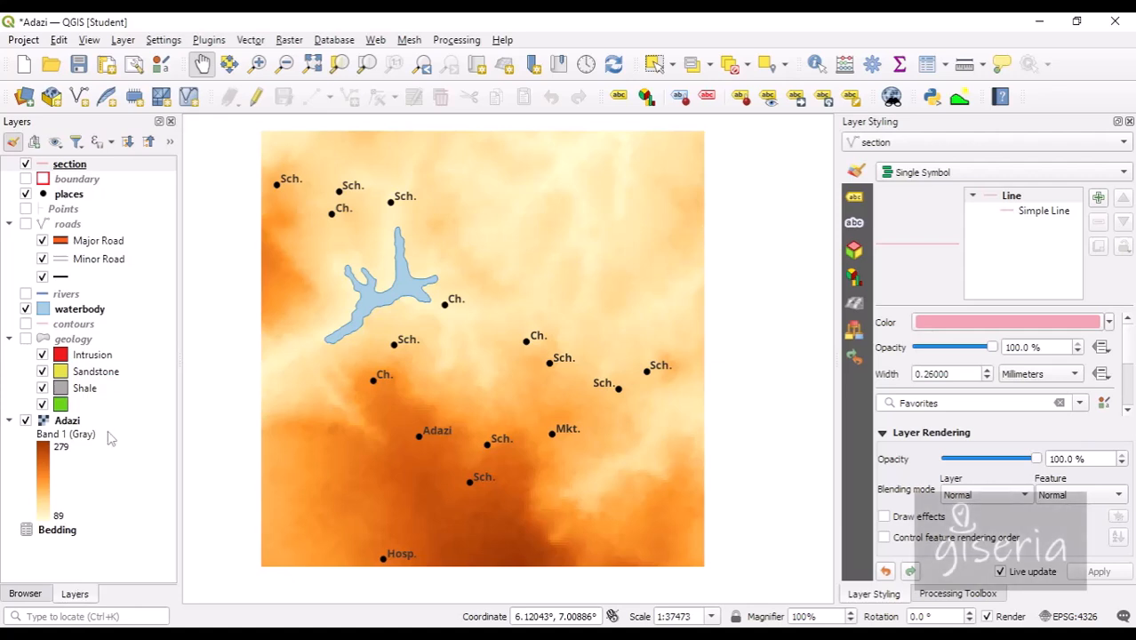
pyautogui.moveTo(71, 171); pyautogui.dragTo(85, 224)
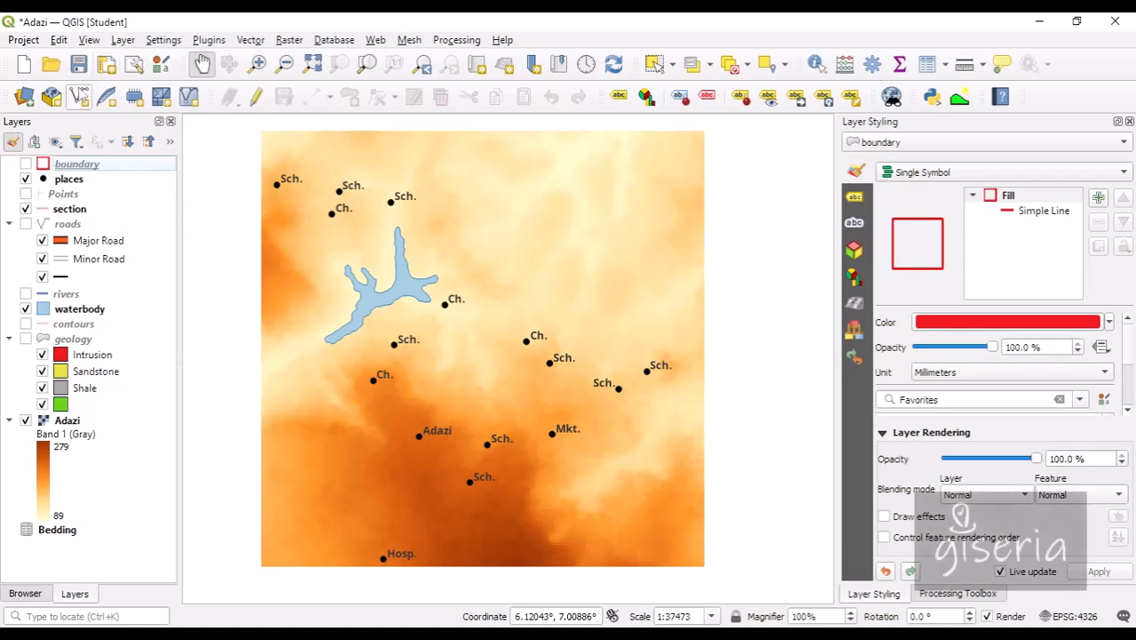
pyautogui.click(79, 64)
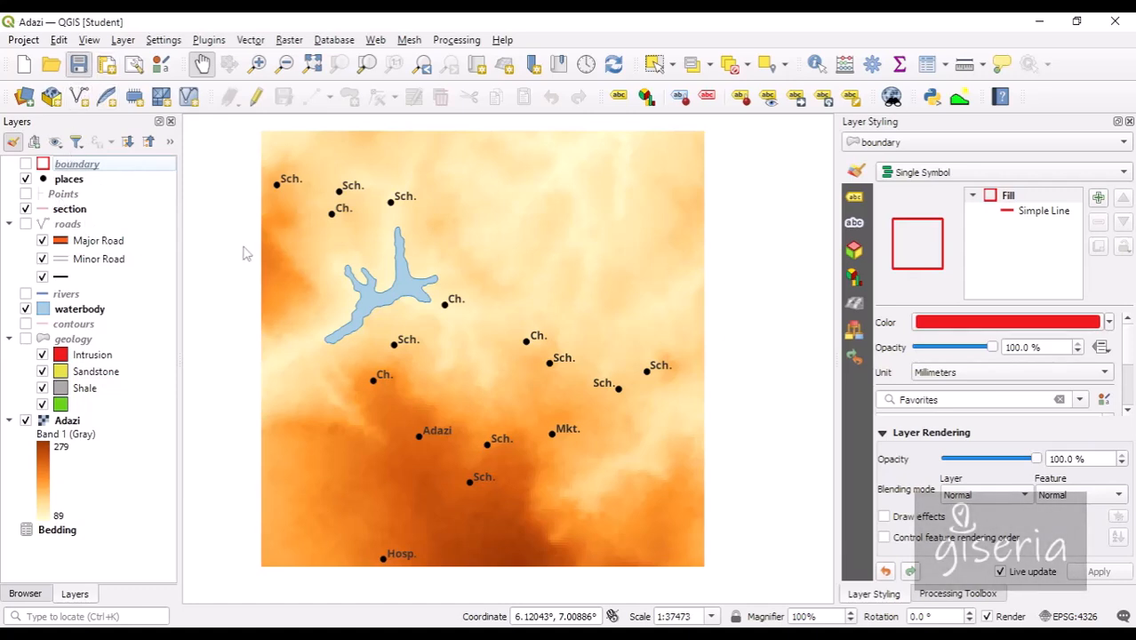
# Turn on editing for the section layer, leaving the boundary layer out of edit mode
pyautogui.click(256, 96)
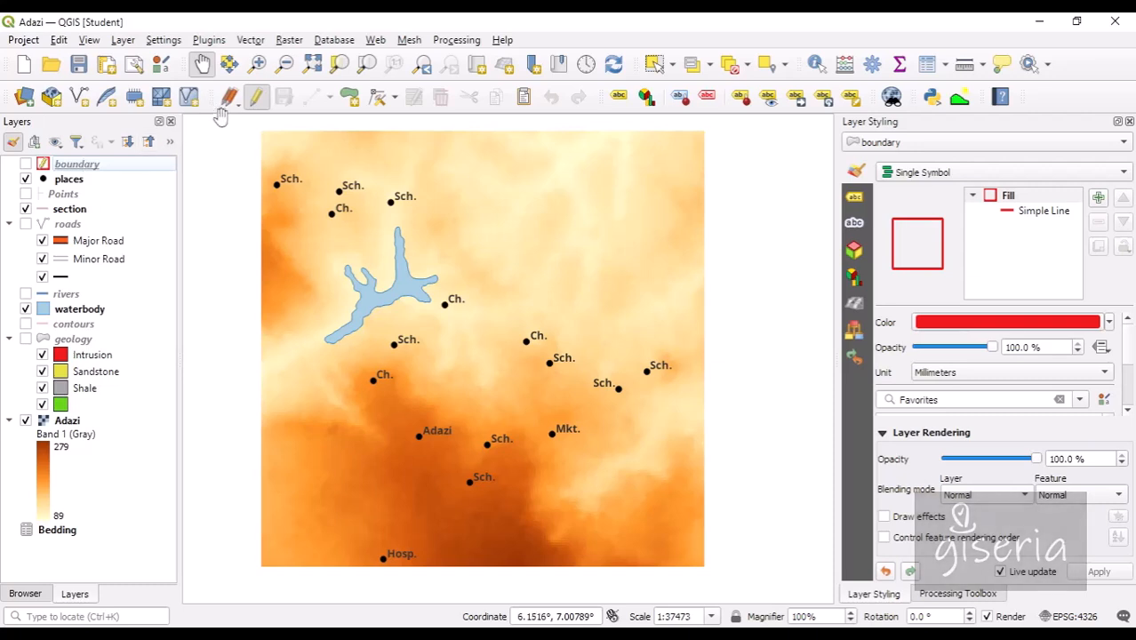
pyautogui.click(256, 96)
pyautogui.click(90, 212)
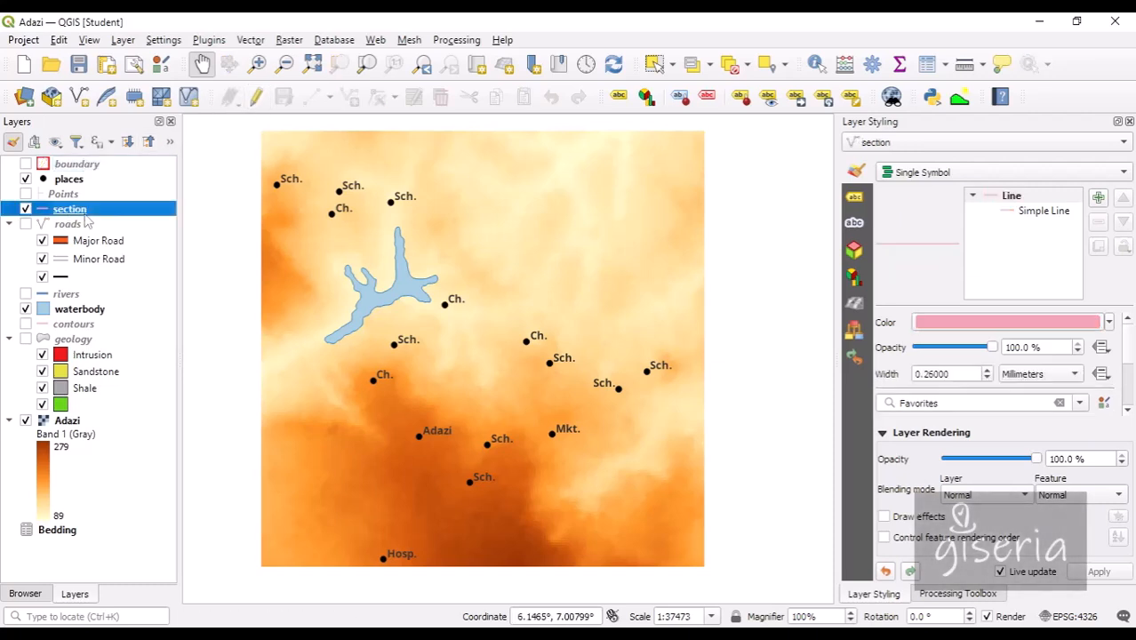
pyautogui.click(256, 98)
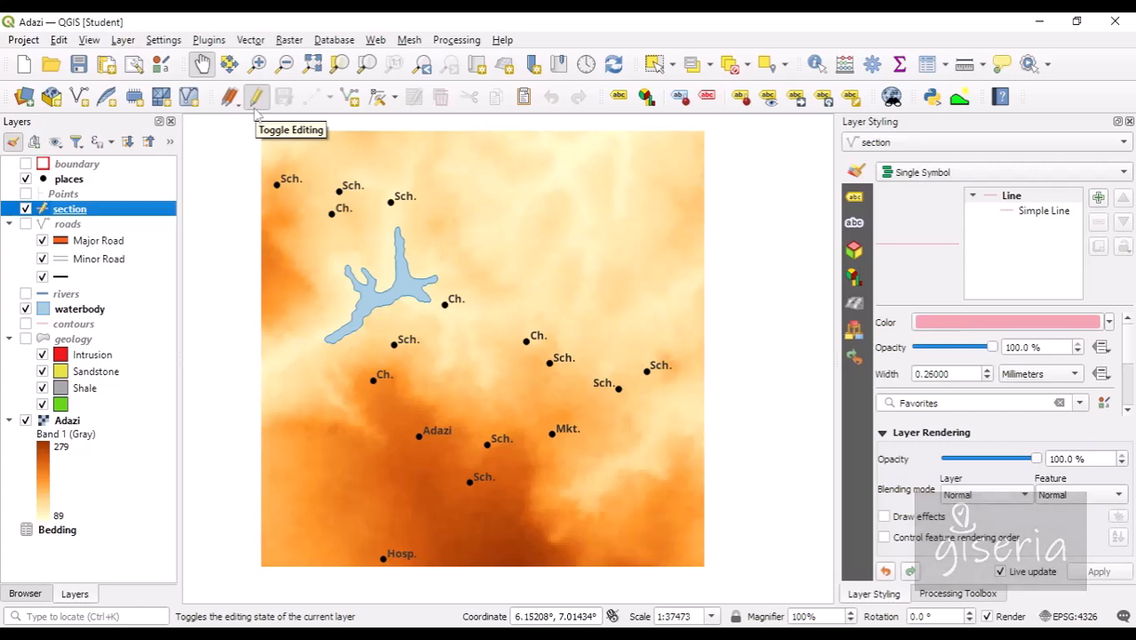
# Digitize a straight section line from the raster's southern high ground to its northwest corner with an autogenerated fid, and save and close the edits
pyautogui.click(311, 96)
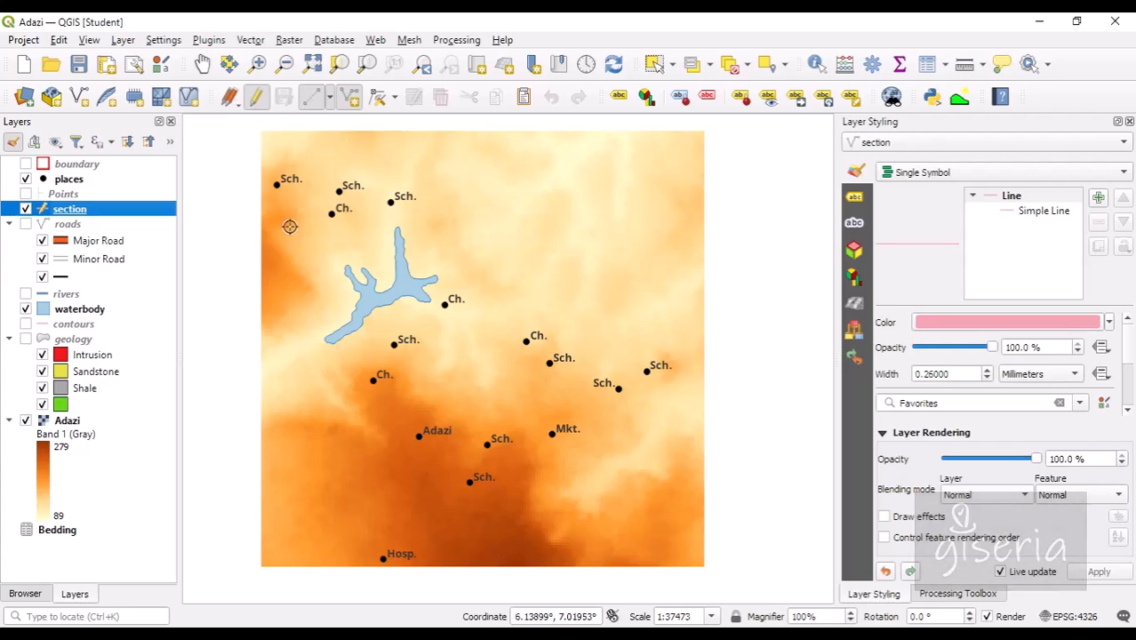
pyautogui.click(481, 543)
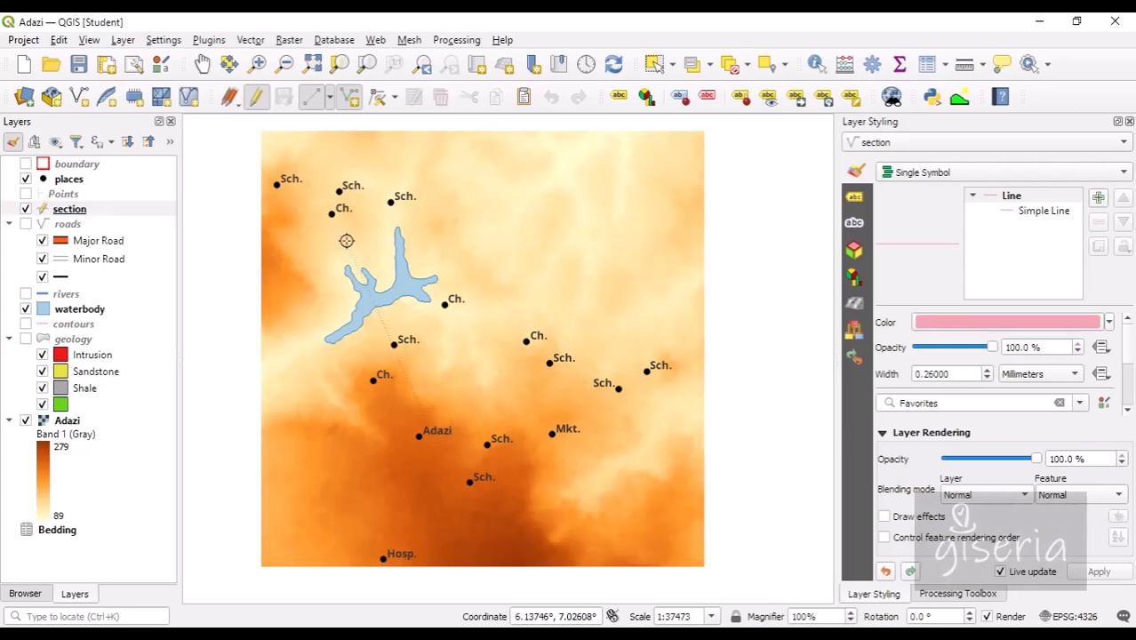
pyautogui.click(299, 145)
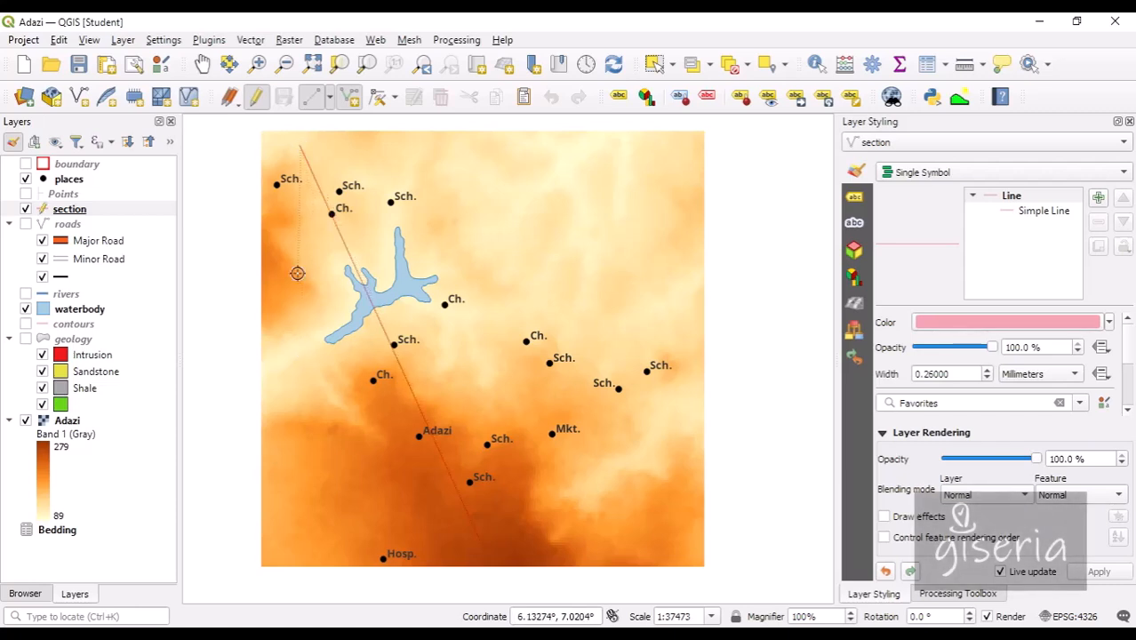
pyautogui.rightClick(256, 154)
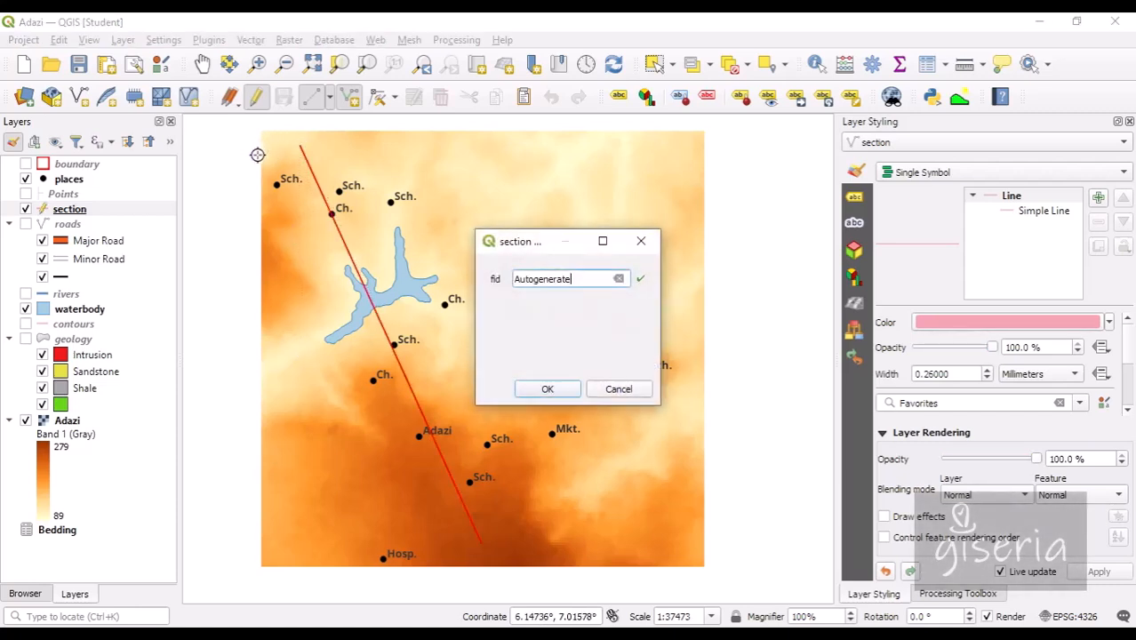
pyautogui.click(548, 389)
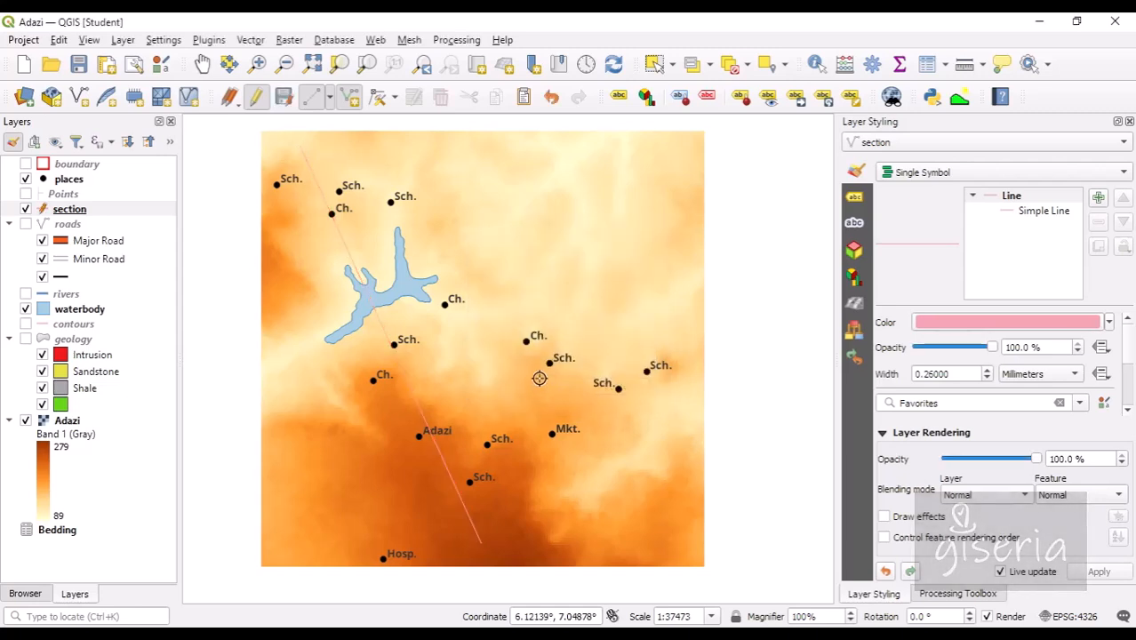
pyautogui.click(284, 99)
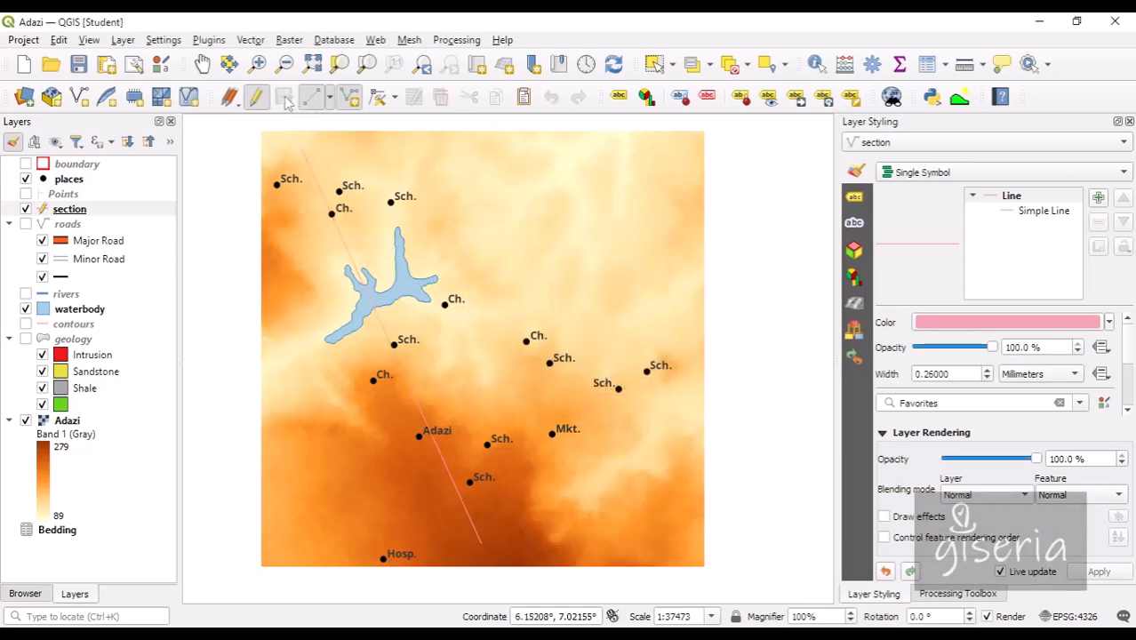
pyautogui.click(256, 98)
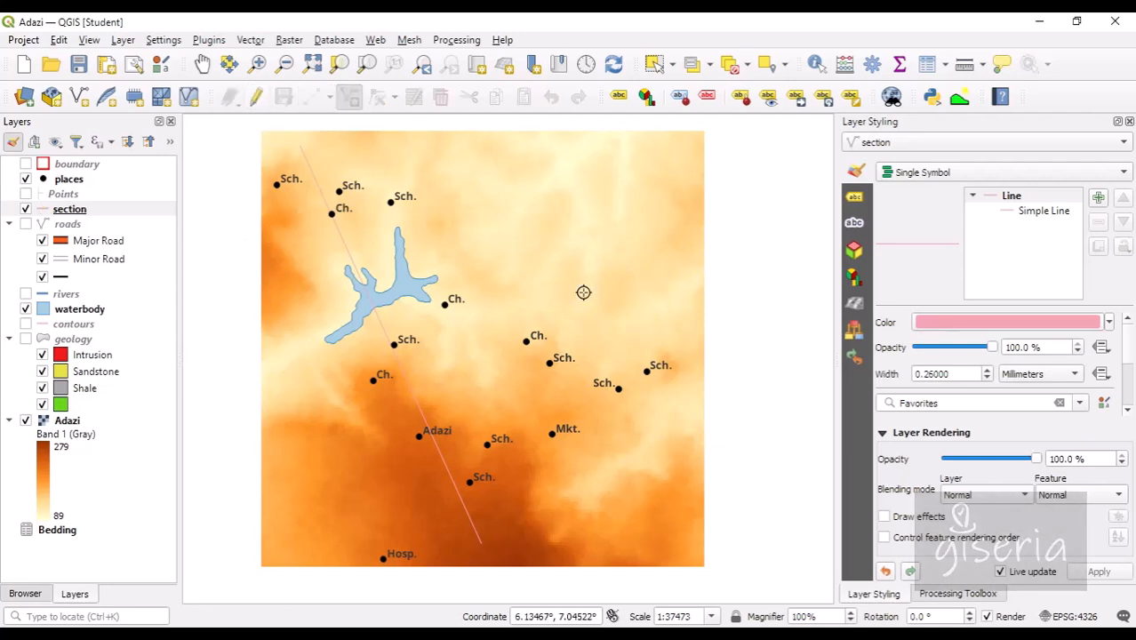
# Color the section line red and set its width to 0.46 millimeters
pyautogui.click(1109, 322)
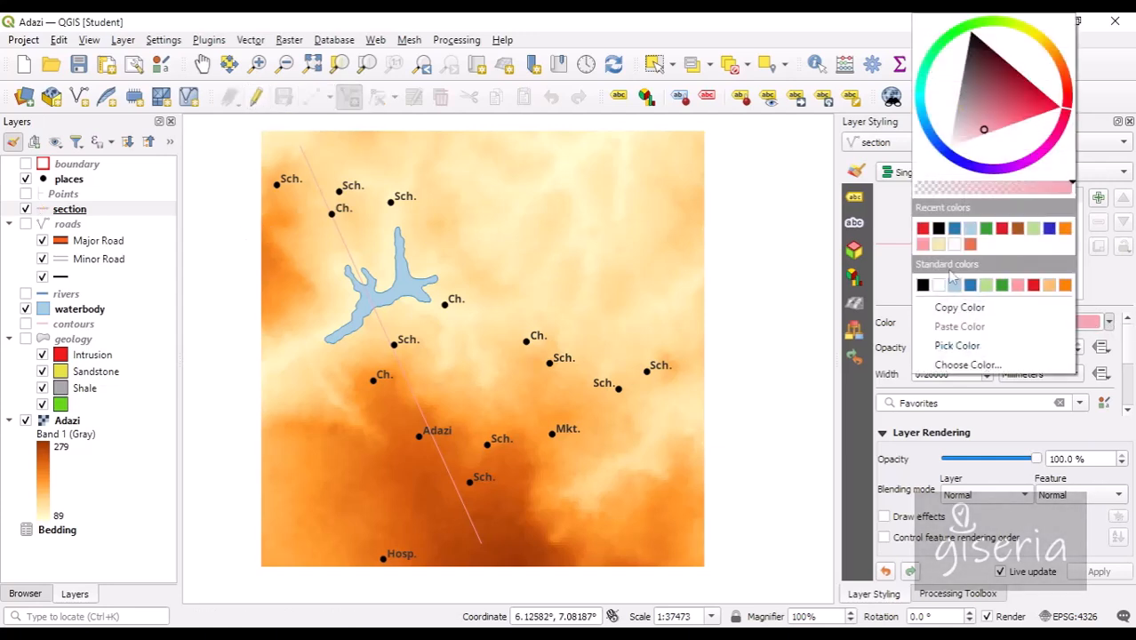
pyautogui.click(923, 230)
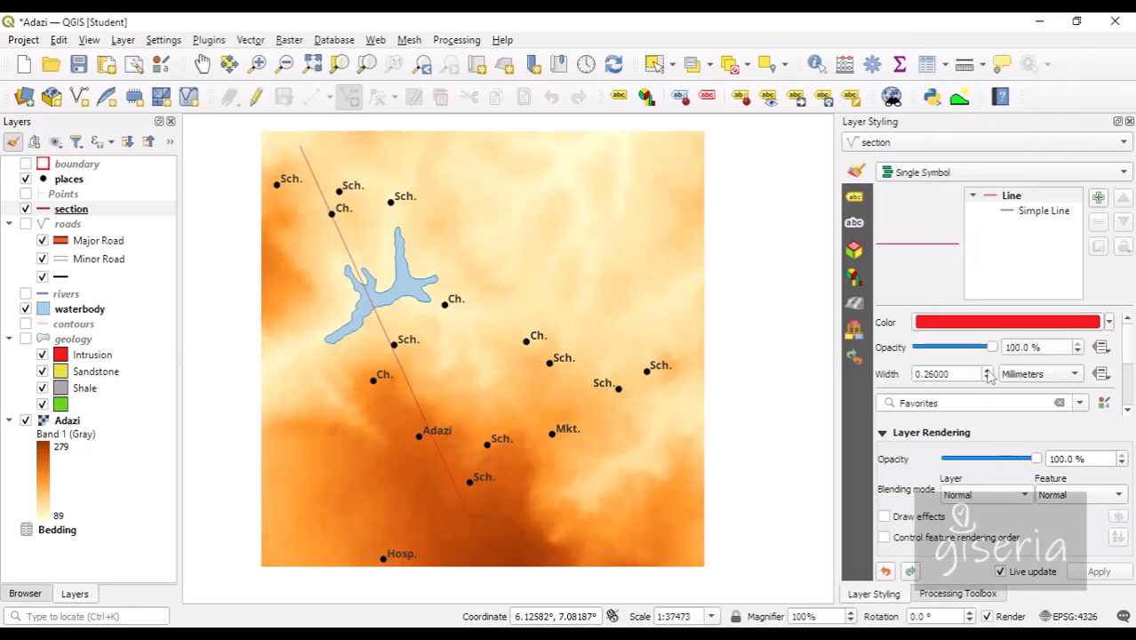
pyautogui.click(988, 370)
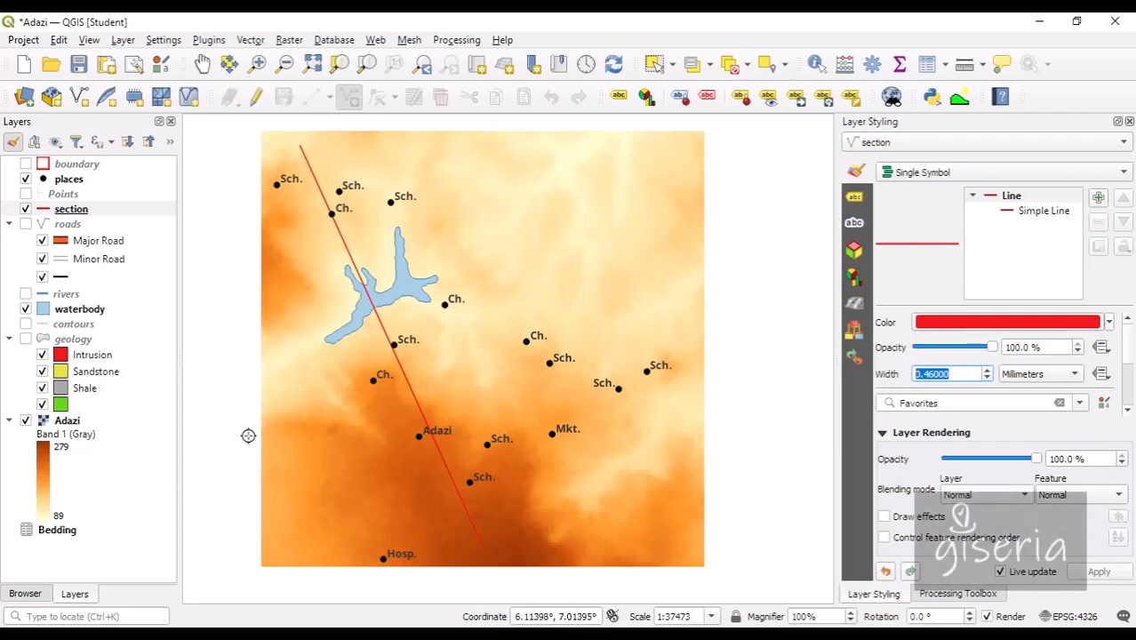
# Change the section line's color to green and save the project
pyautogui.click(1110, 323)
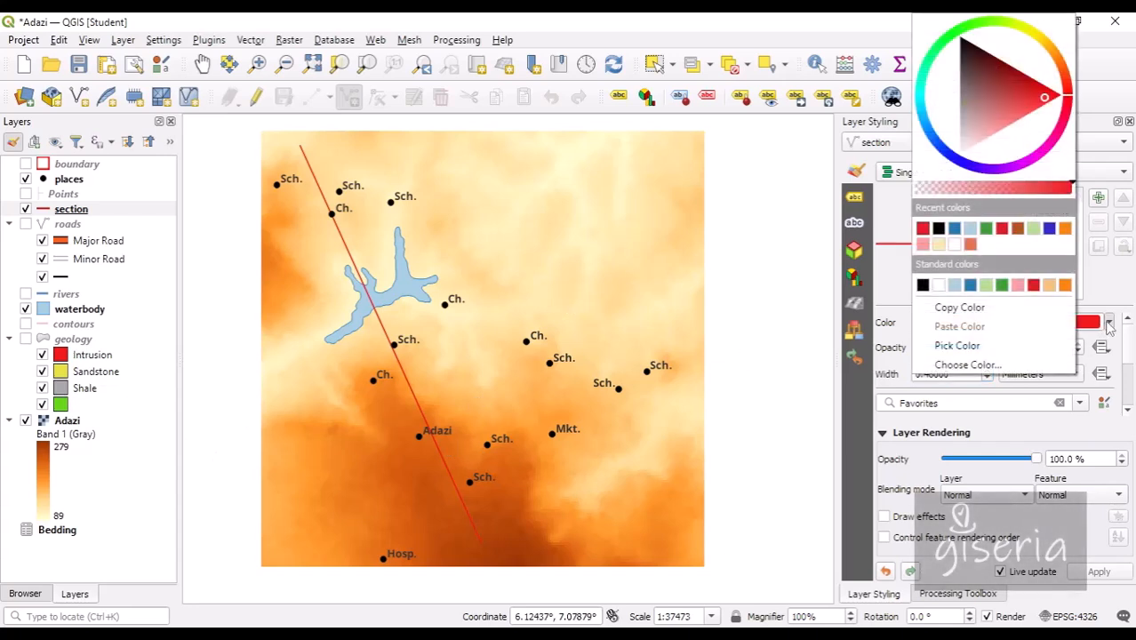
pyautogui.click(987, 230)
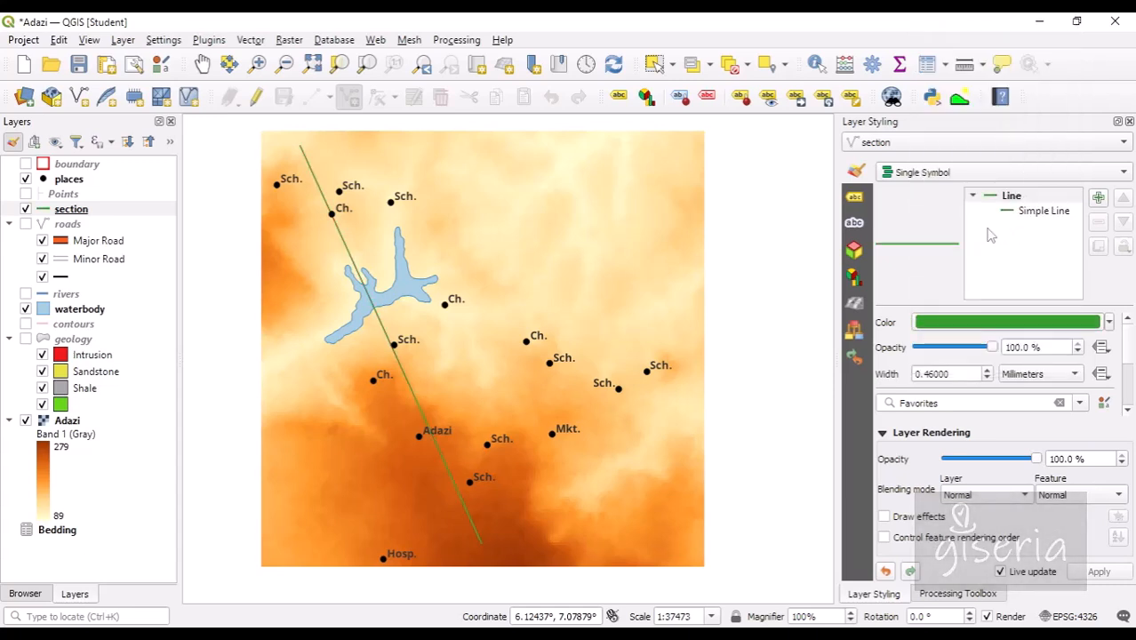
pyautogui.click(78, 64)
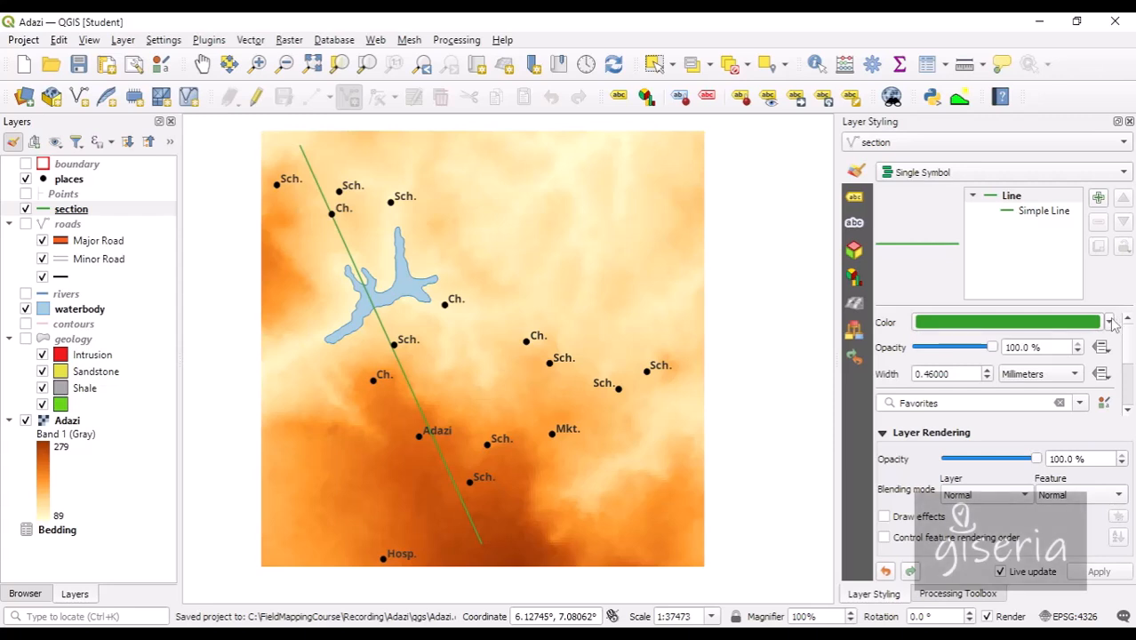
# Try black as the section line's color, return it to green and save the project
pyautogui.click(1110, 322)
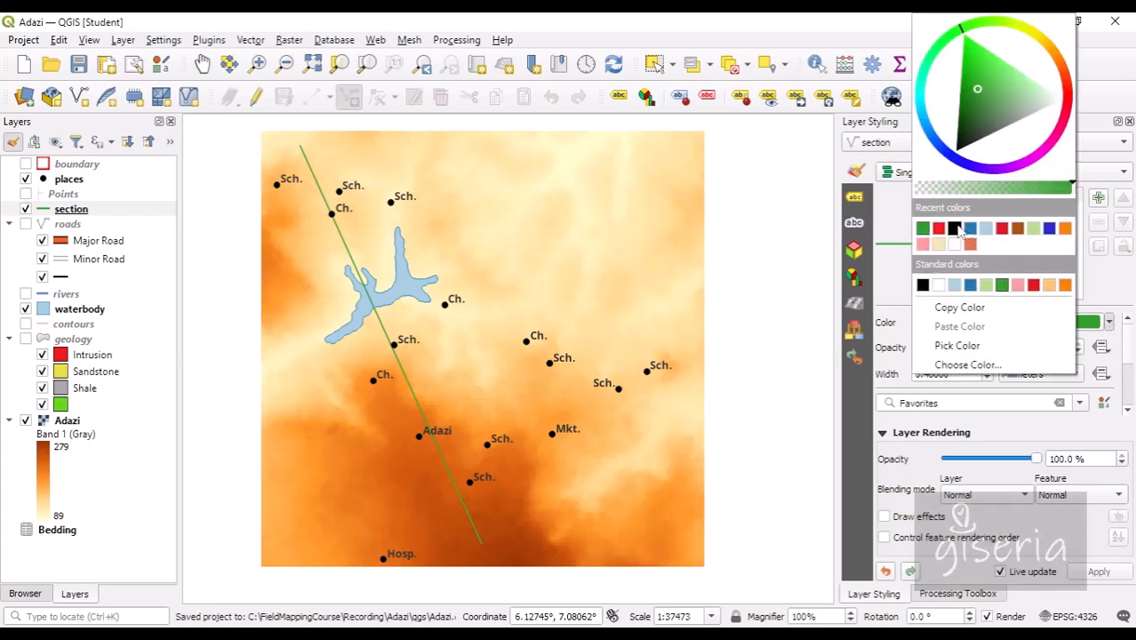
pyautogui.click(954, 228)
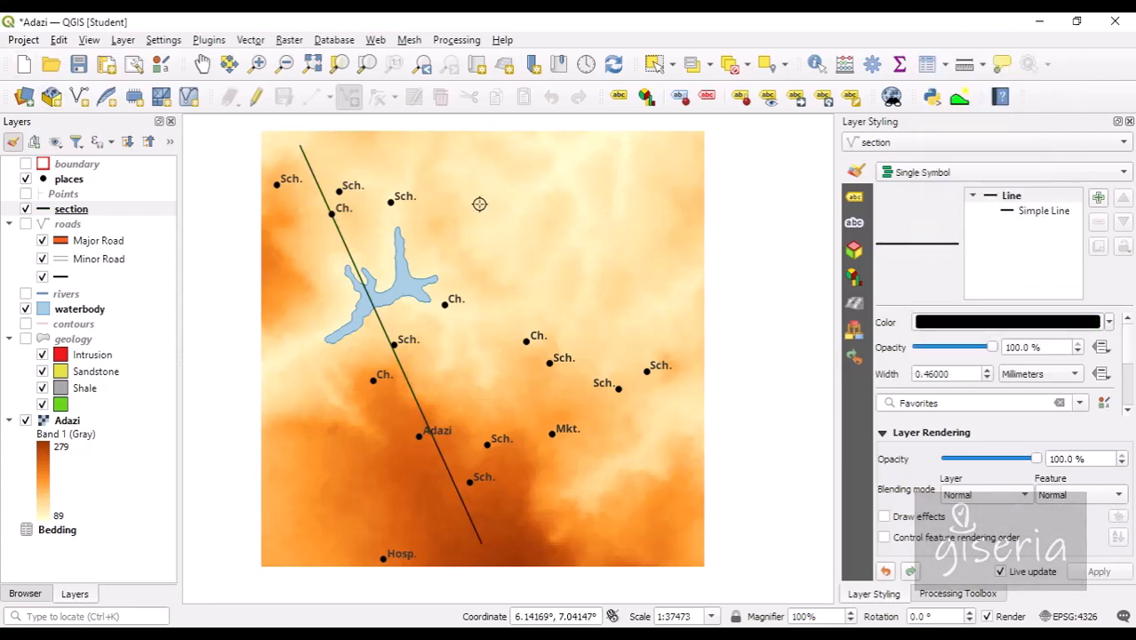
pyautogui.click(1109, 323)
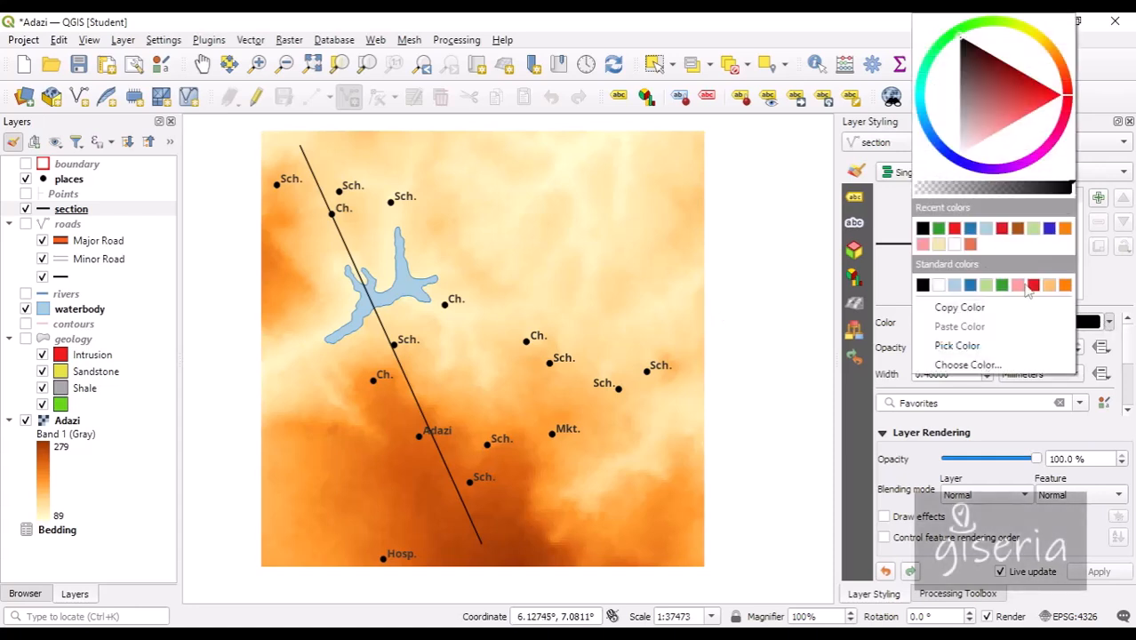
pyautogui.click(927, 229)
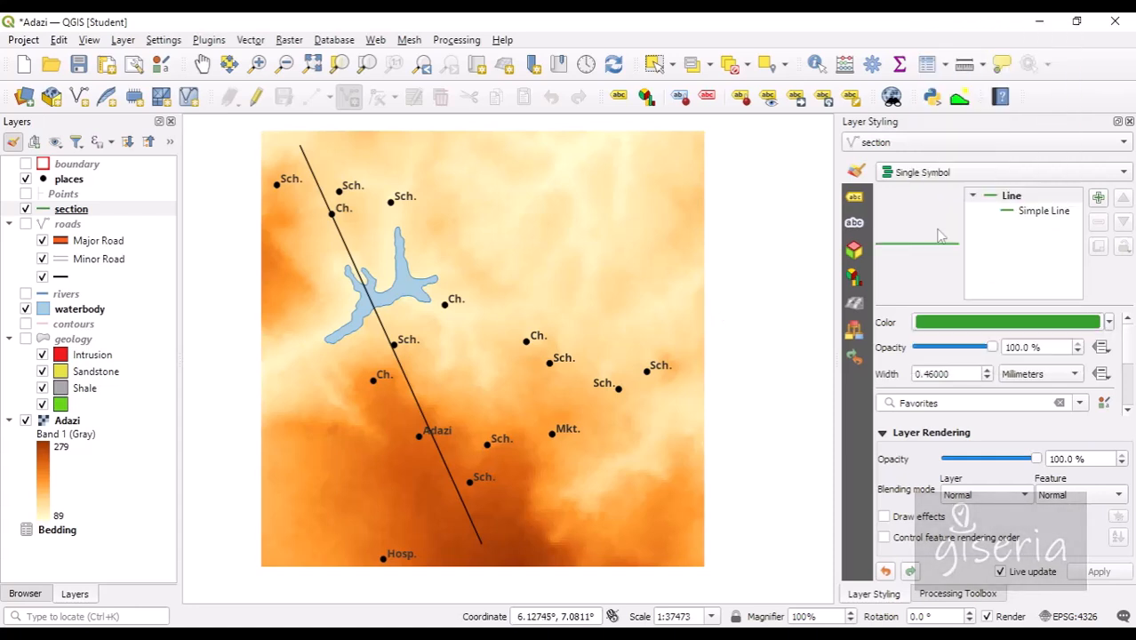
pyautogui.click(79, 64)
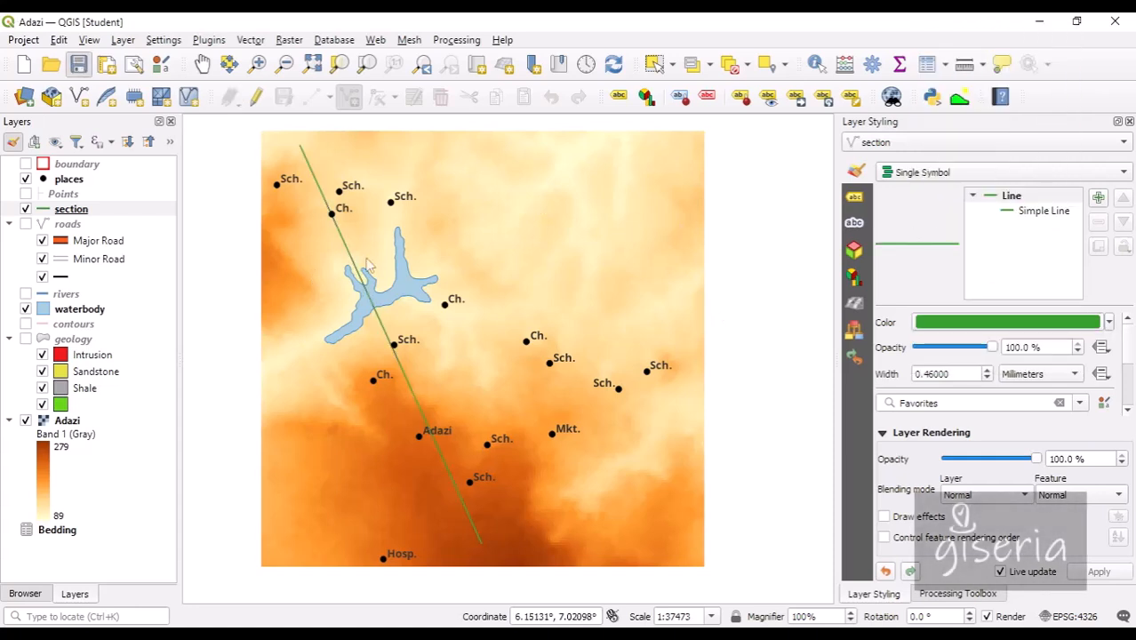
# Open the Terrain profile function of the Profile Tool plugin
pyautogui.click(202, 64)
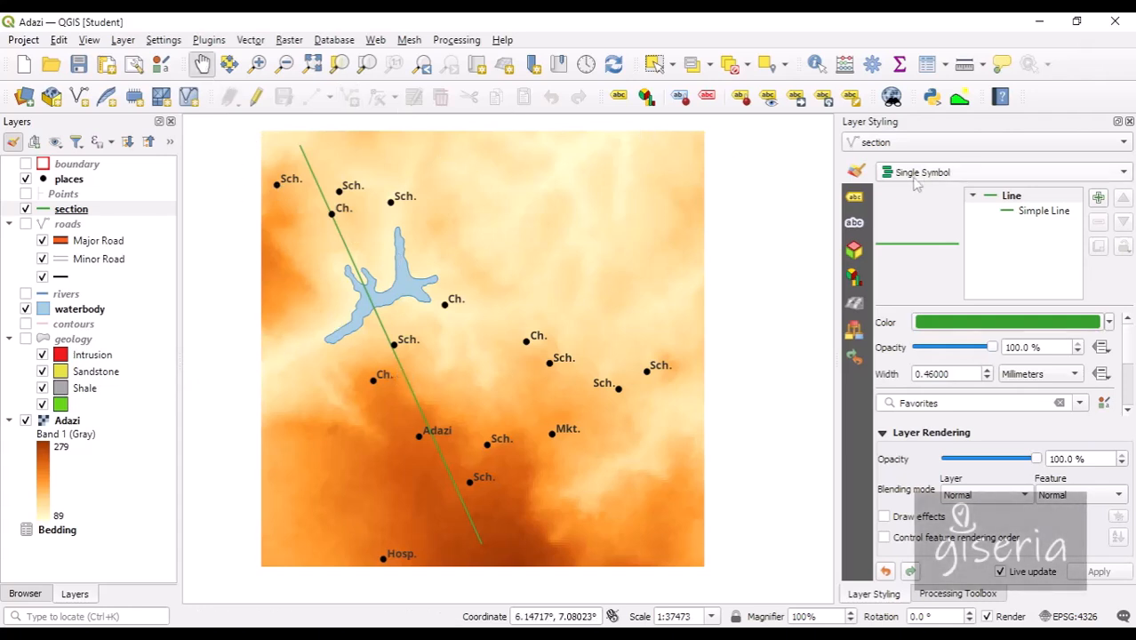
pyautogui.click(212, 41)
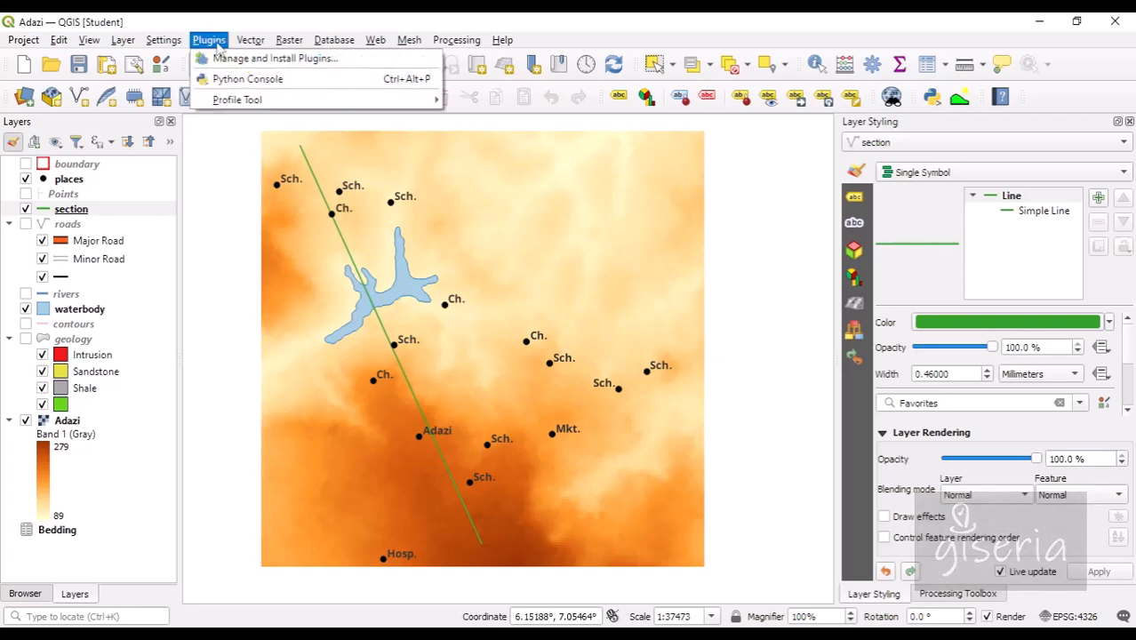
pyautogui.moveTo(238, 101)
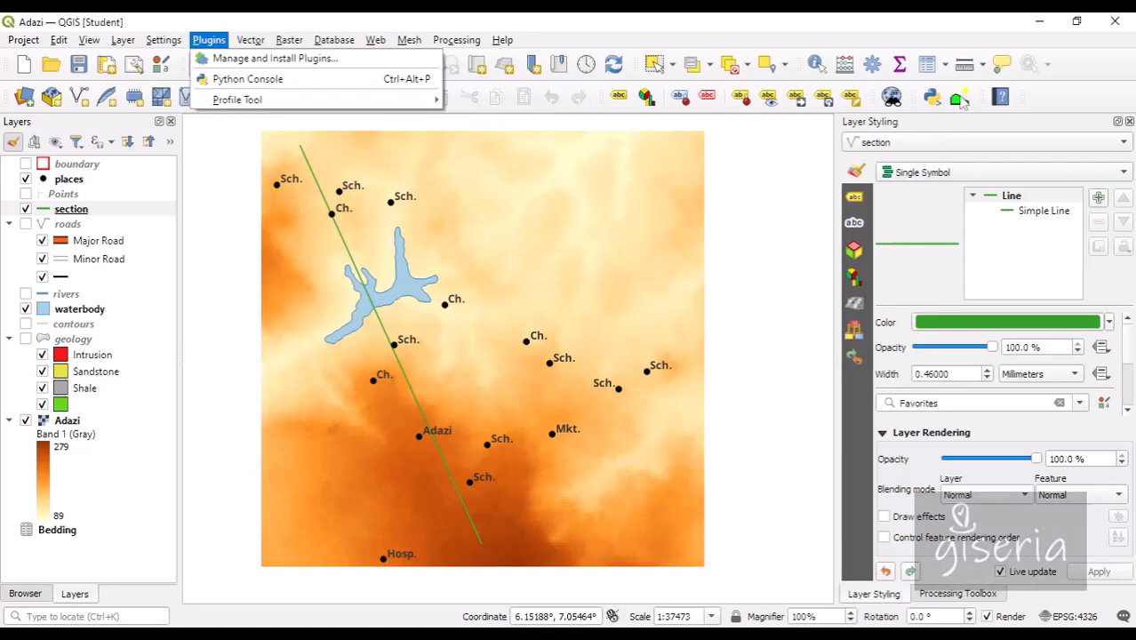
pyautogui.moveTo(432, 99)
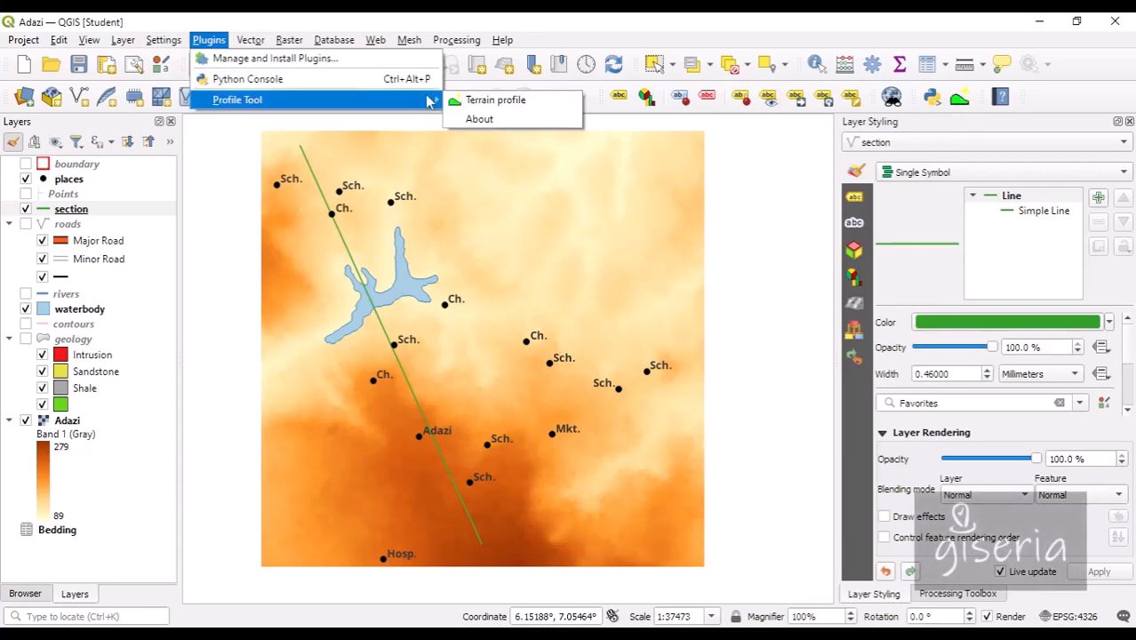
pyautogui.click(522, 103)
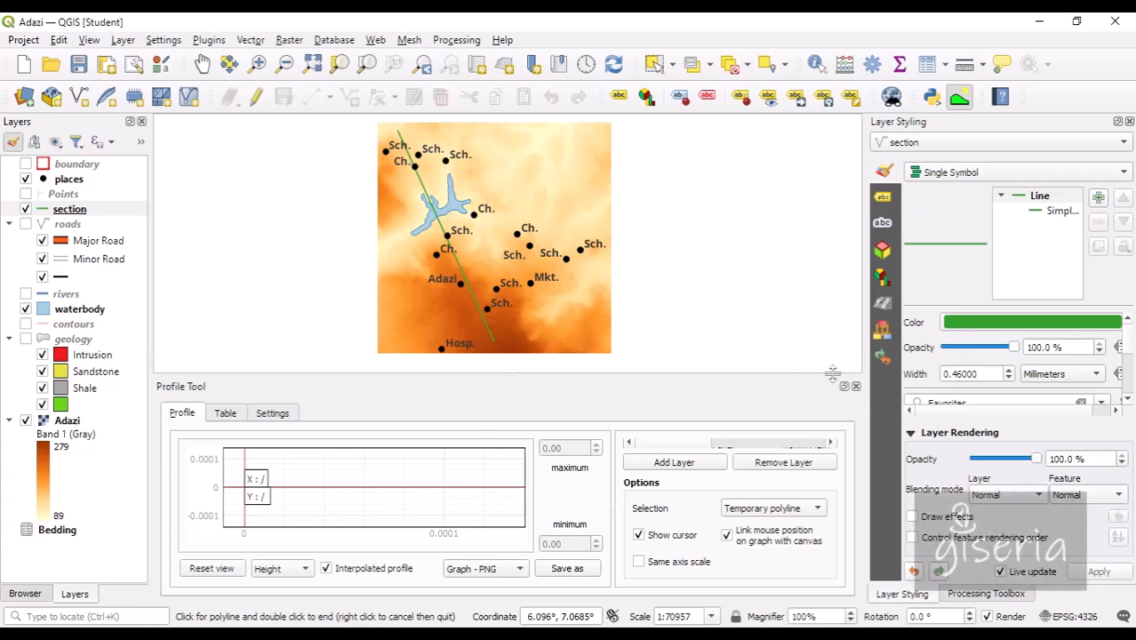
# Close Layer Styling, switch back to map panning and enlarge the Profile Tool area upward over the map
pyautogui.click(1130, 121)
pyautogui.click(1130, 121)
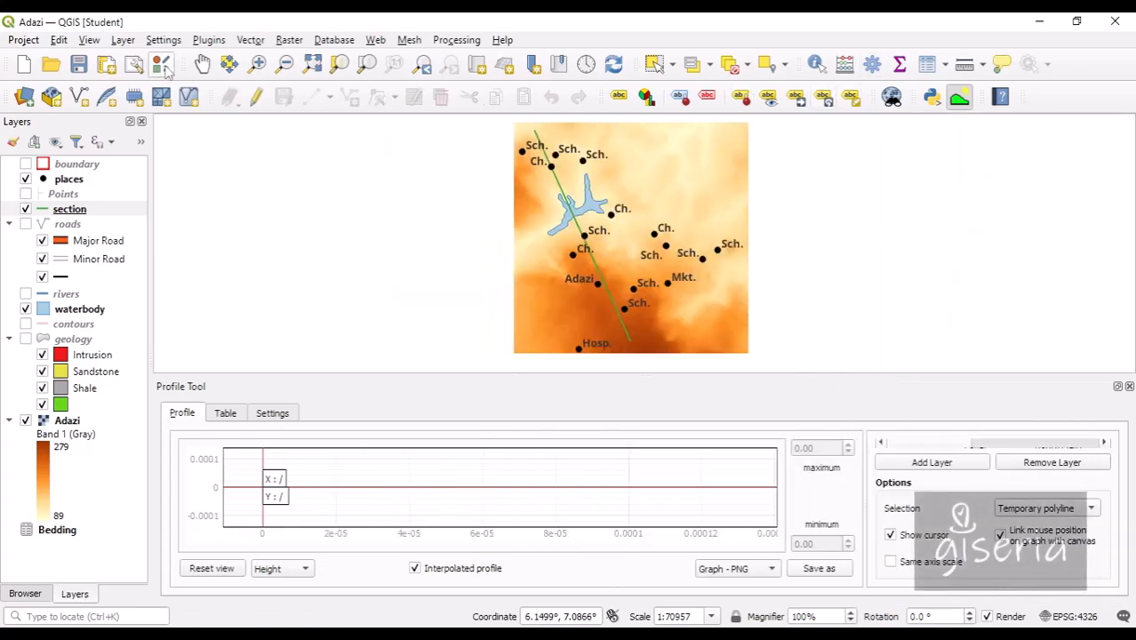
pyautogui.click(202, 64)
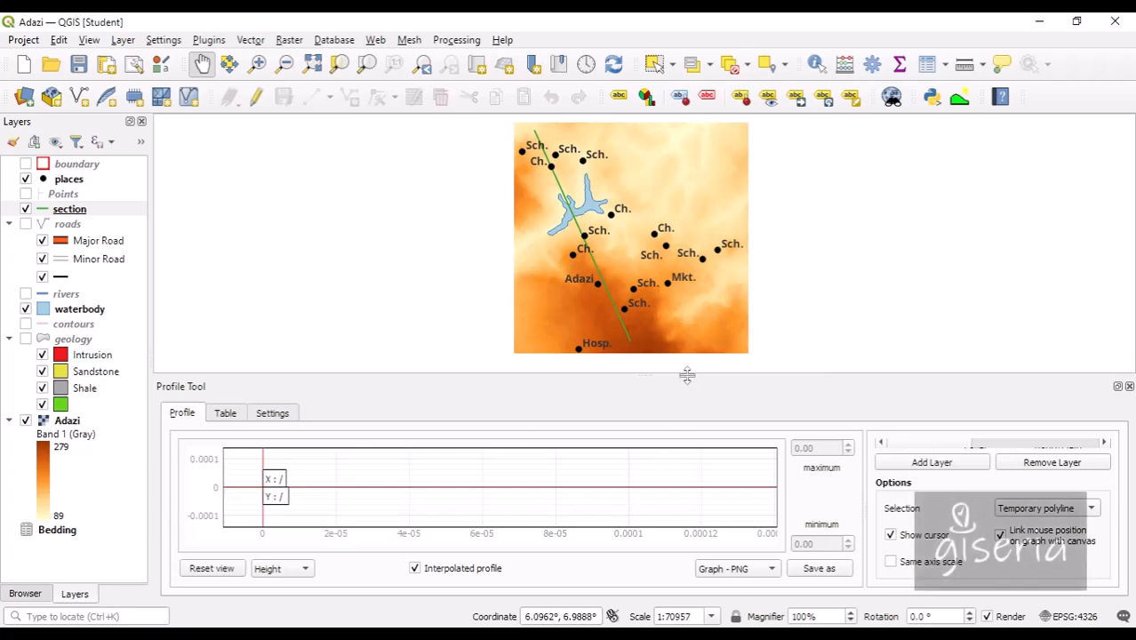
pyautogui.moveTo(687, 375); pyautogui.dragTo(679, 267)
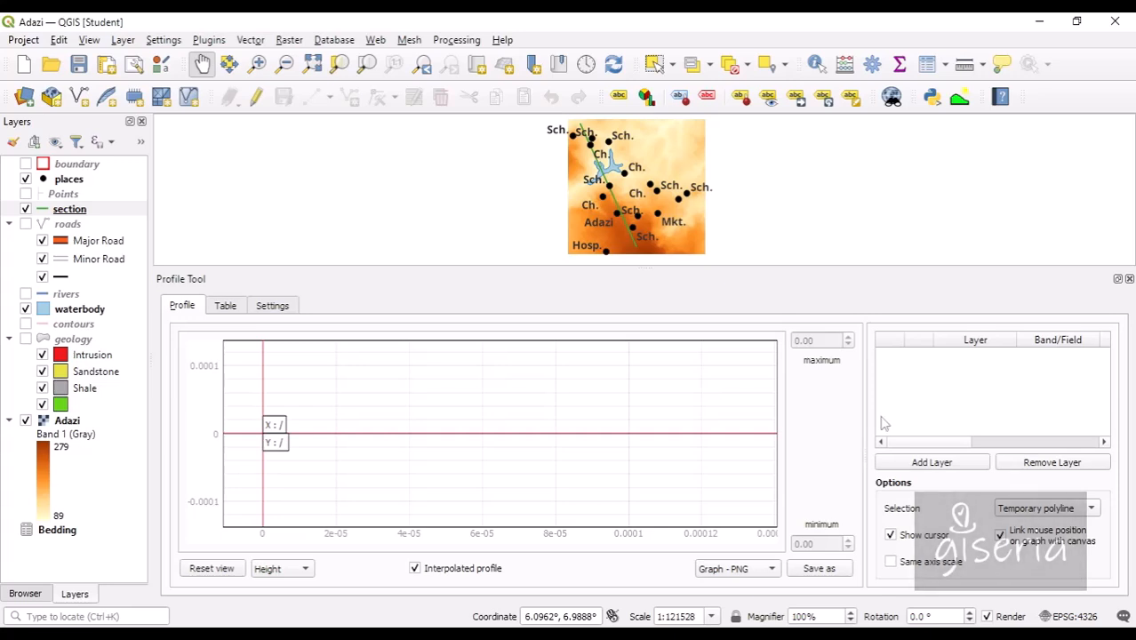
# Add the Adazi raster to the profile and plot it along the section layer with the Selected layer option
pyautogui.click(75, 430)
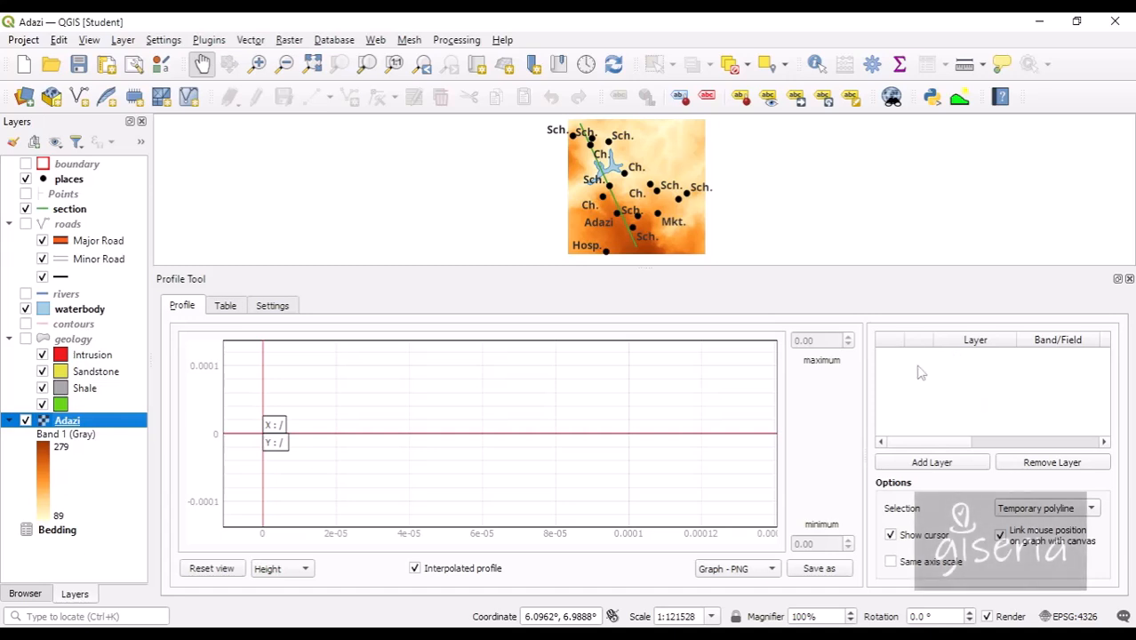
pyautogui.click(937, 463)
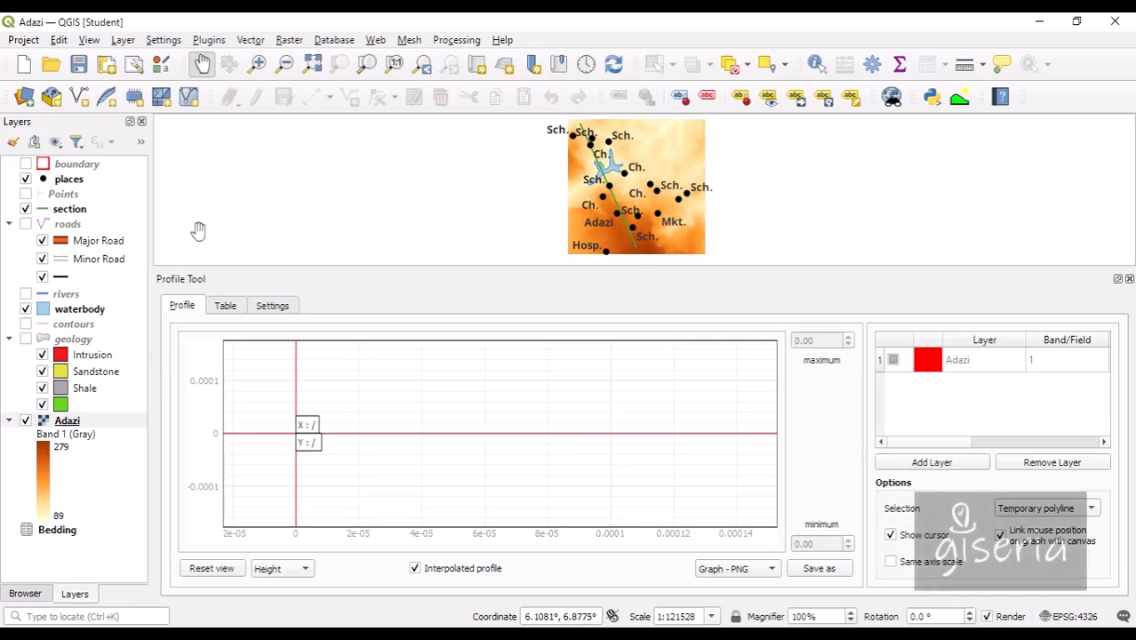
pyautogui.click(70, 211)
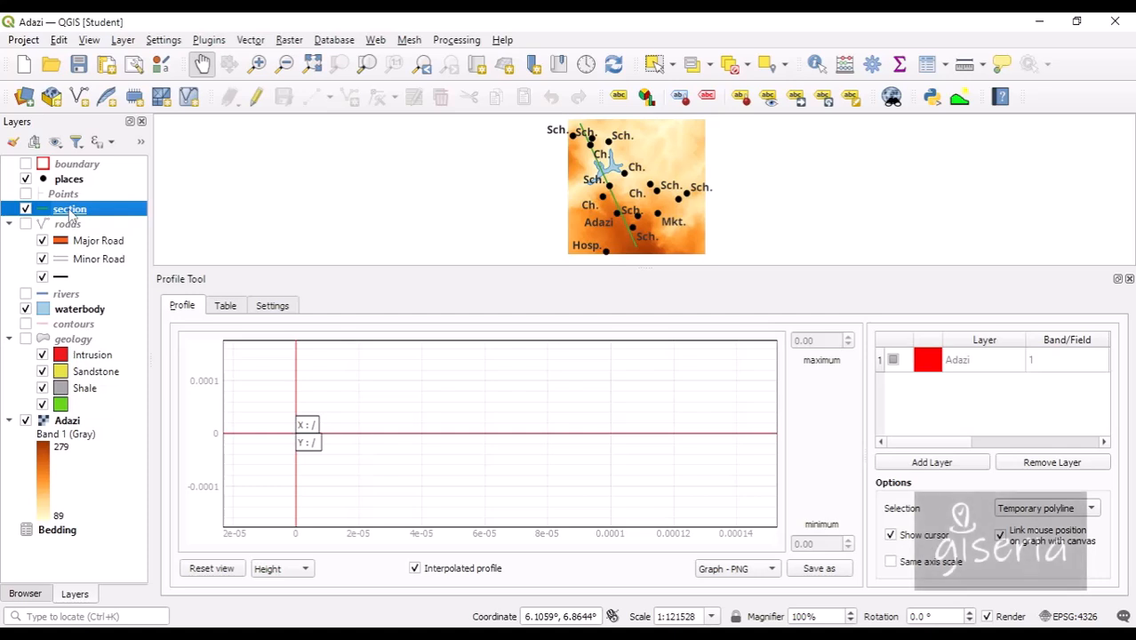
pyautogui.click(1020, 514)
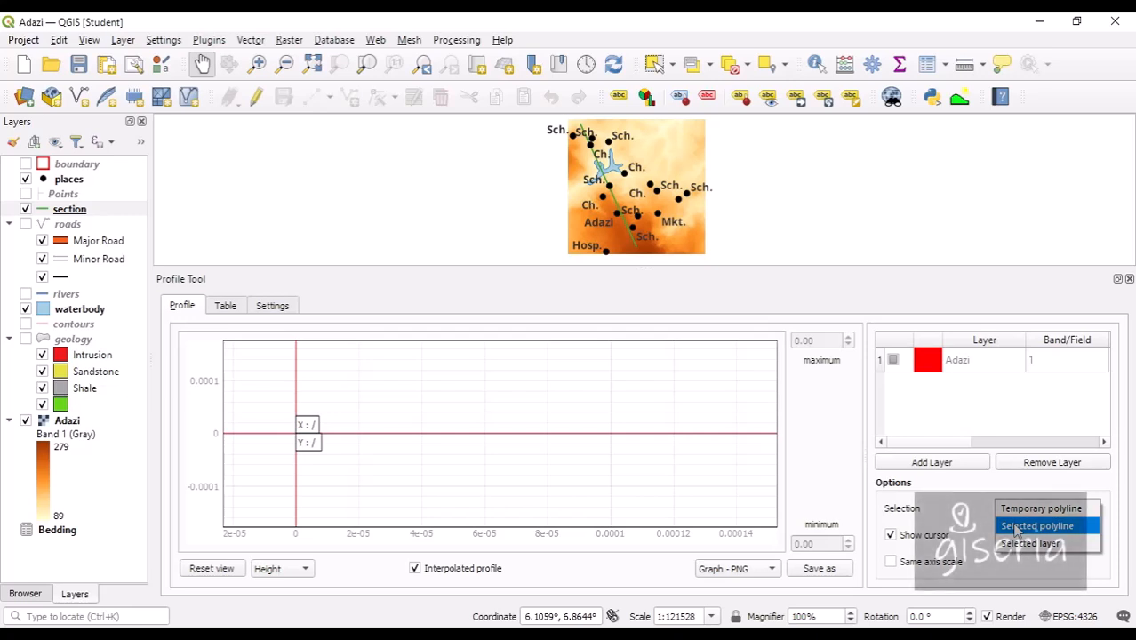
pyautogui.click(1018, 526)
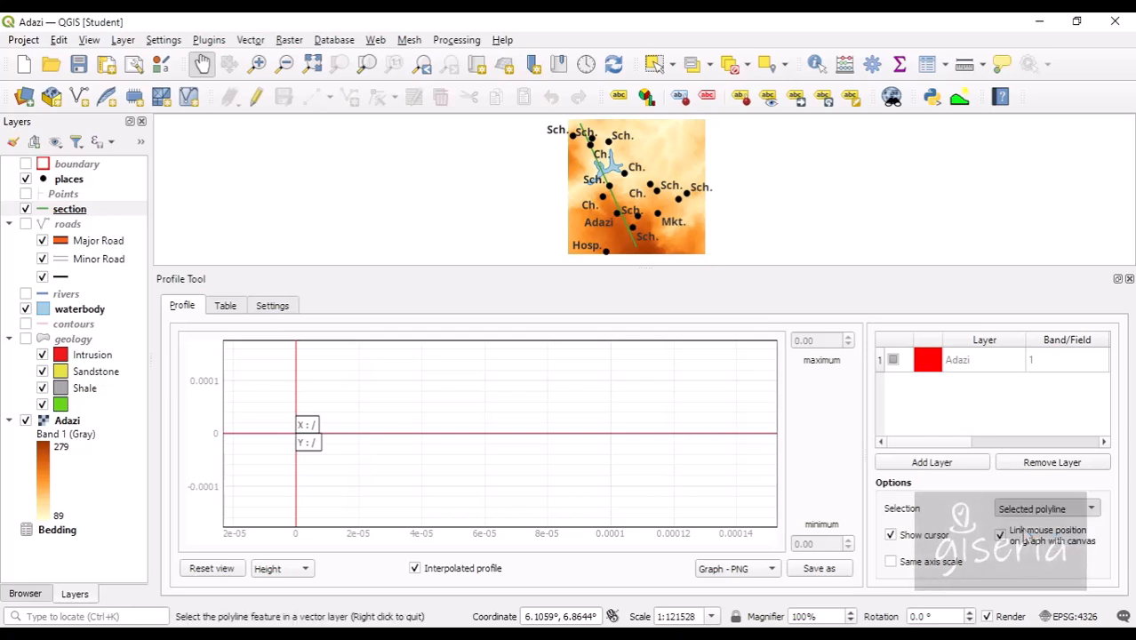
pyautogui.click(1027, 538)
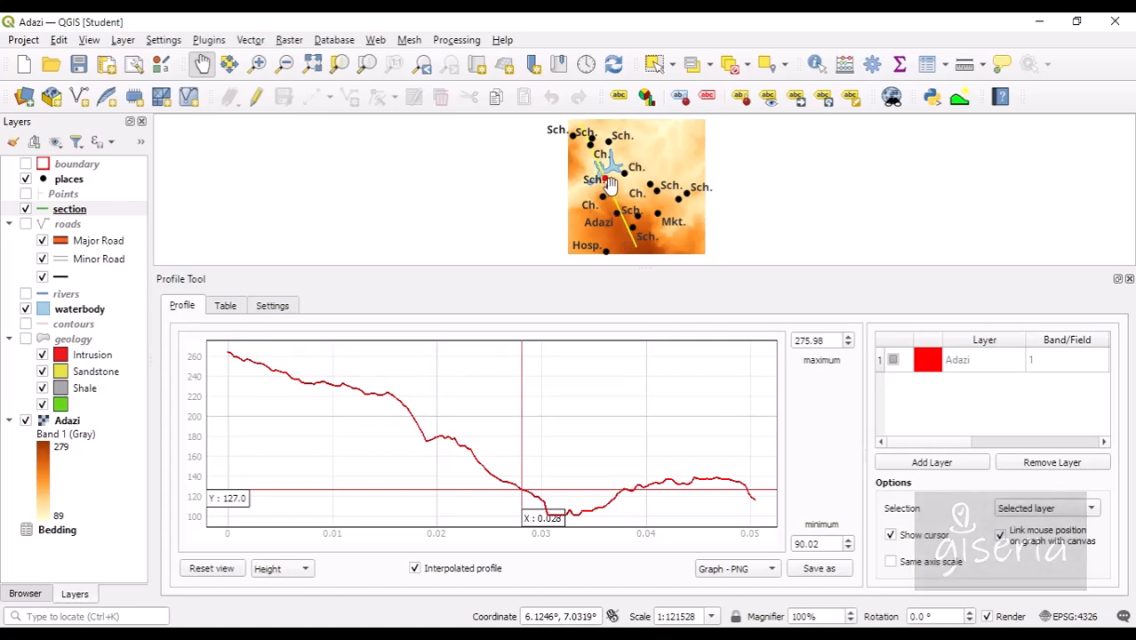
# Recolor the Adazi profile curve dark red (#550000)
pyautogui.scroll(1, 608, 183)
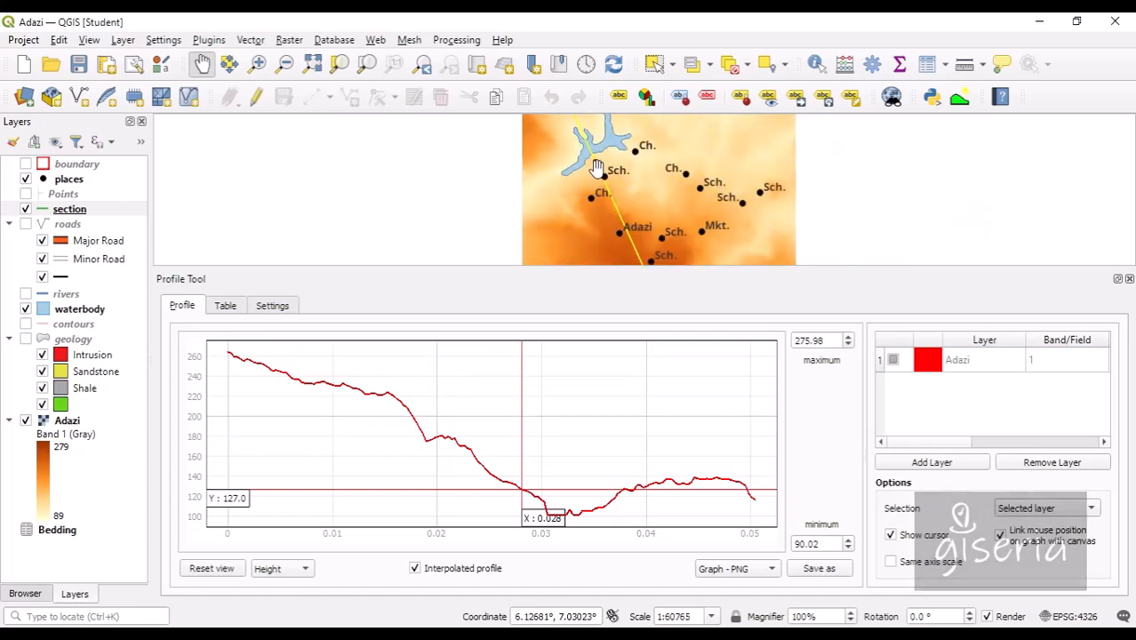
pyautogui.scroll(-1, 595, 169)
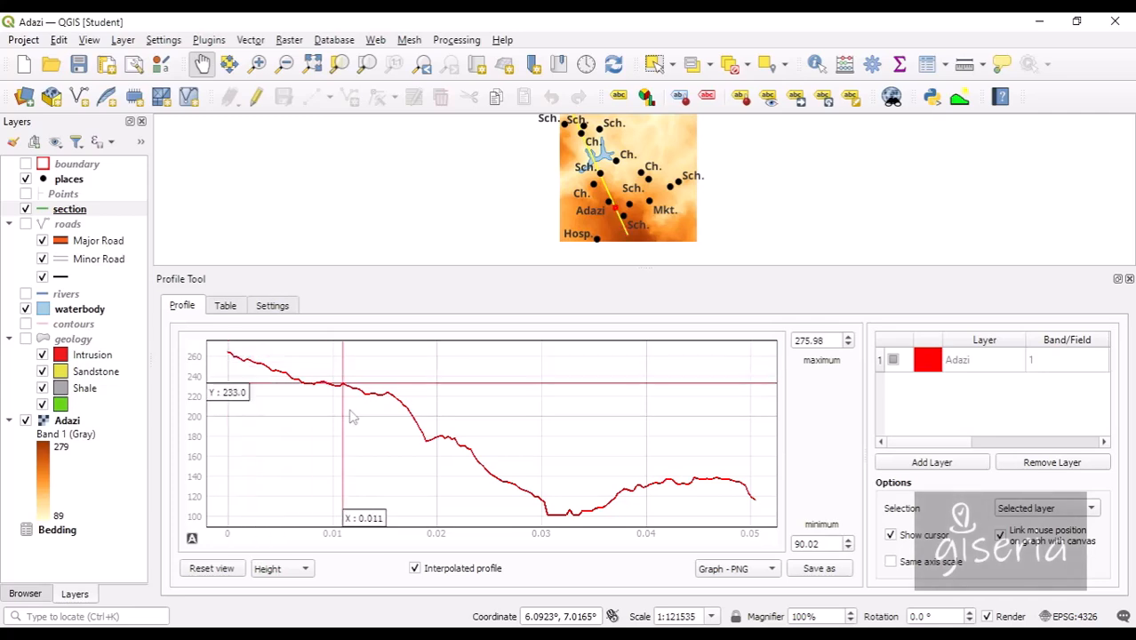
pyautogui.click(938, 363)
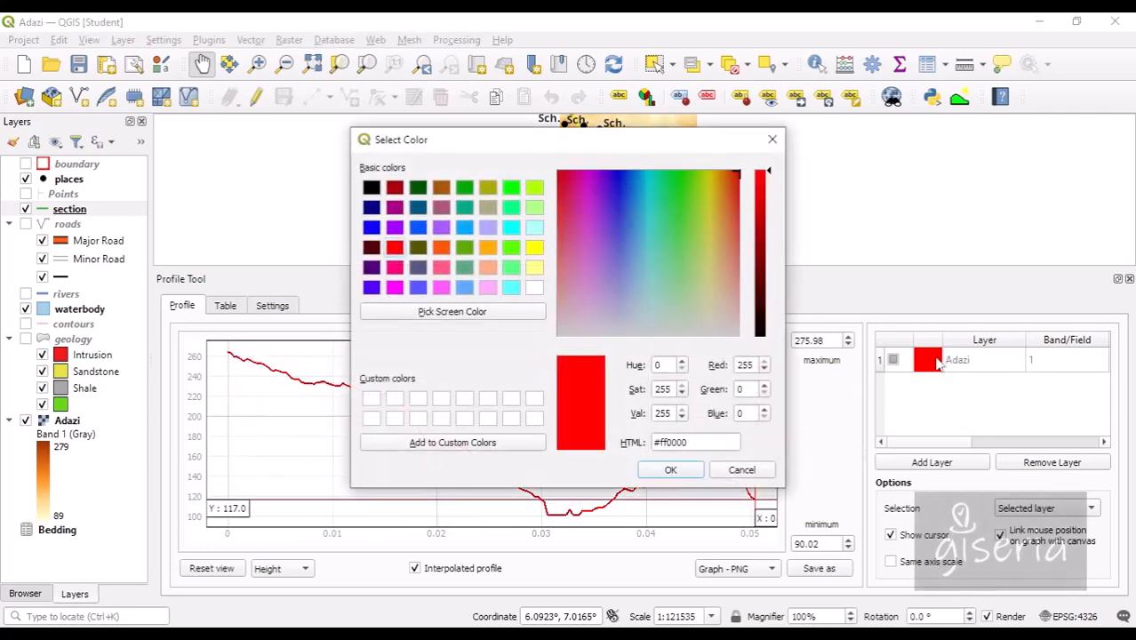
pyautogui.click(374, 252)
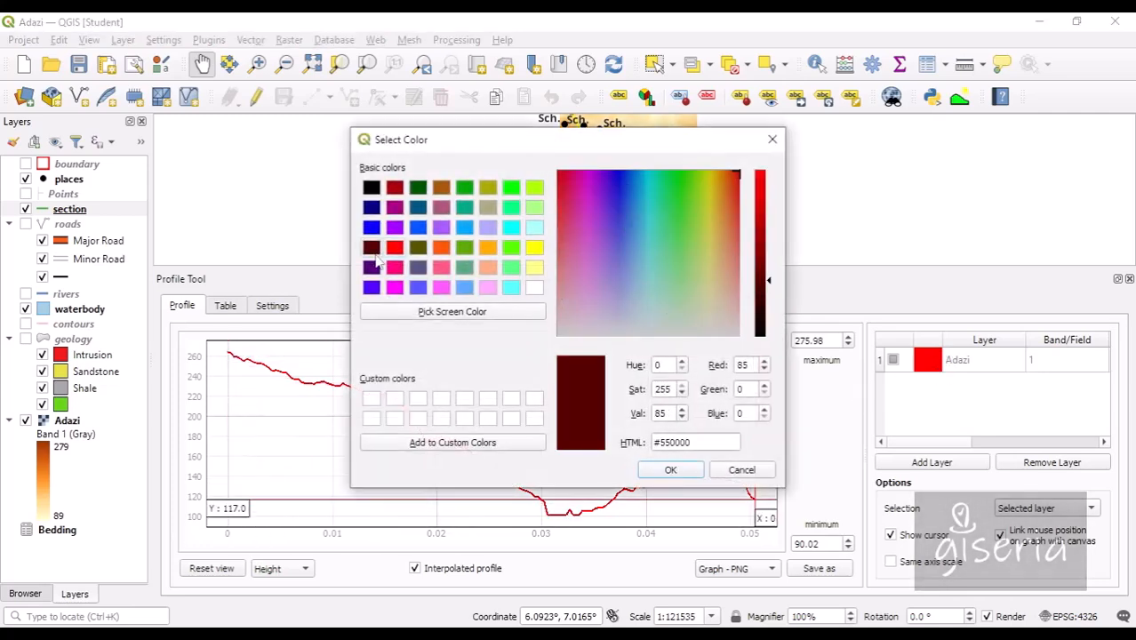
pyautogui.click(670, 471)
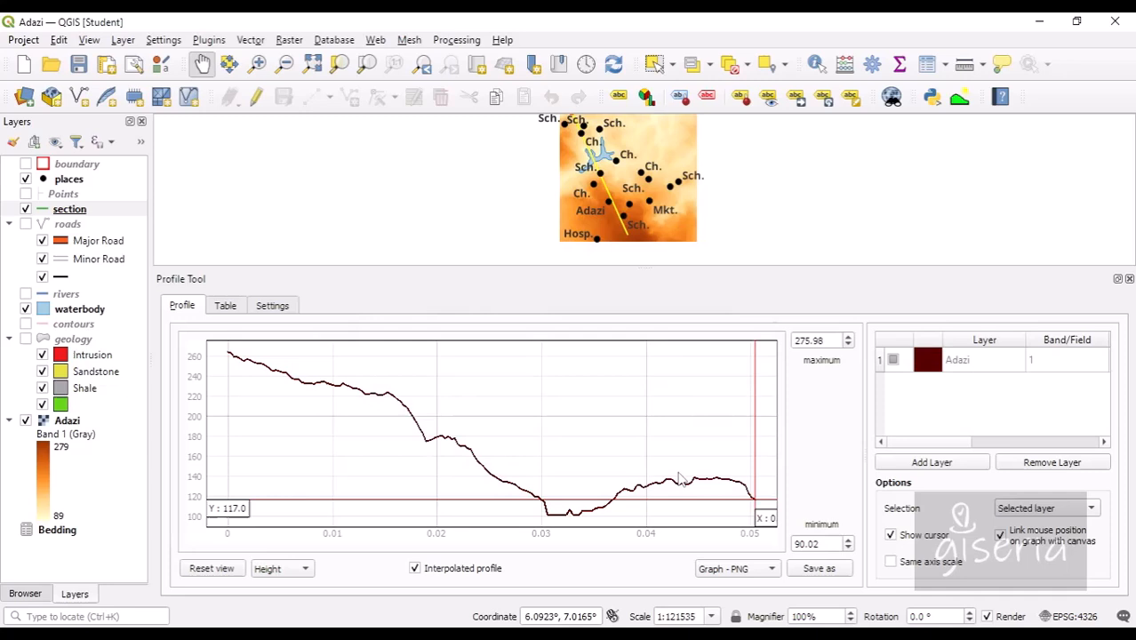
# Check the file type offered for saving the profile graph and the available output formats without saving anything
pyautogui.click(829, 572)
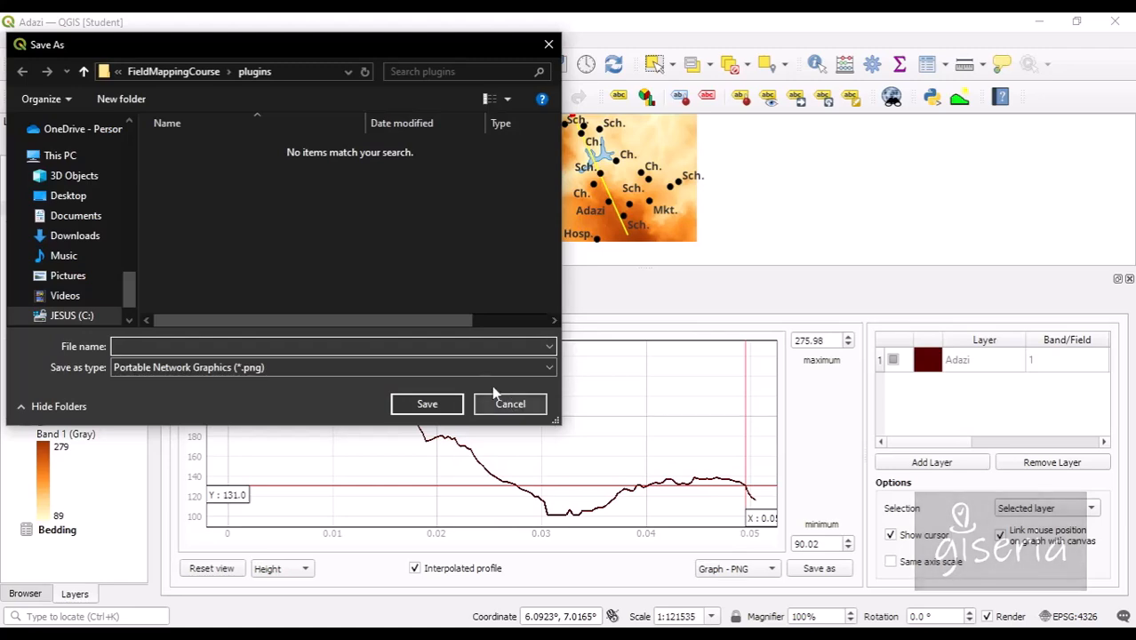
pyautogui.click(503, 368)
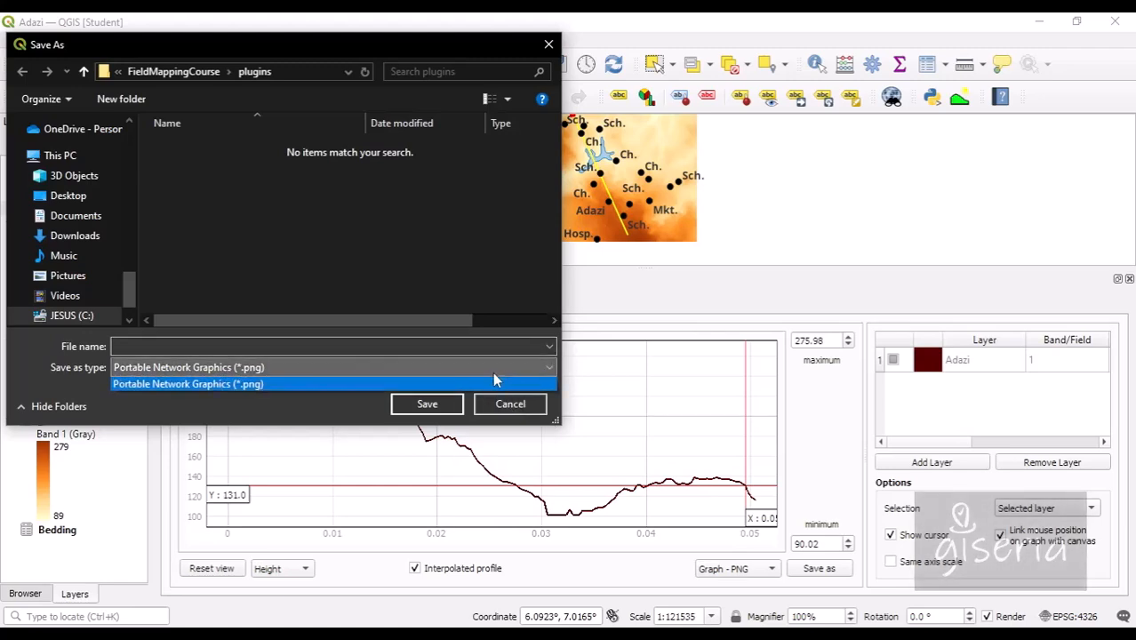
pyautogui.click(493, 383)
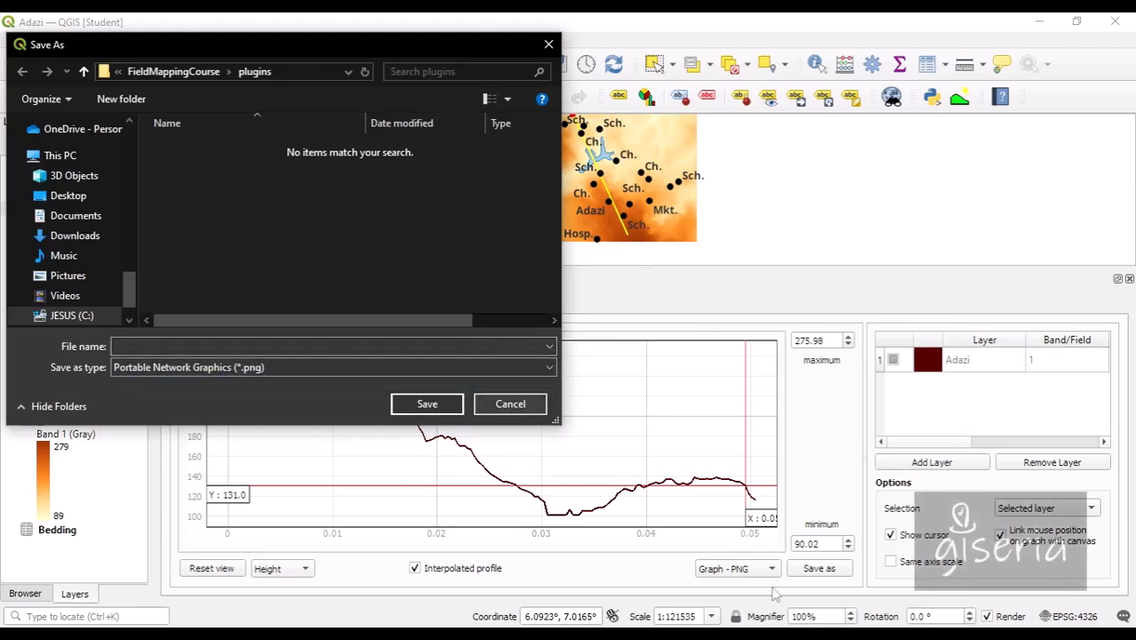
pyautogui.click(510, 404)
pyautogui.click(770, 570)
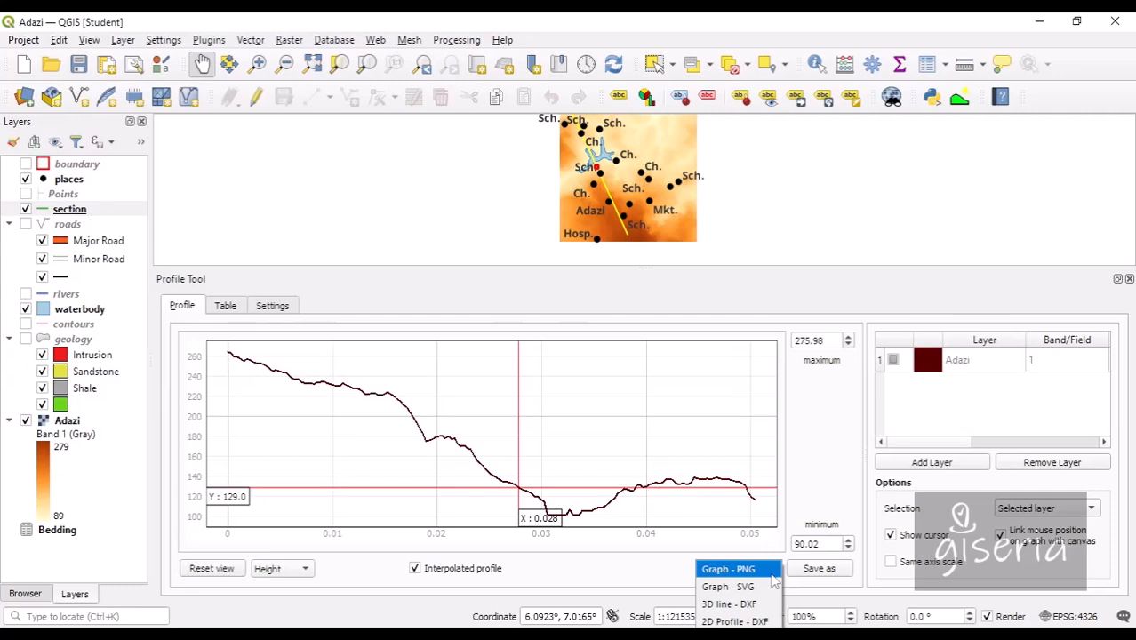
pyautogui.click(637, 589)
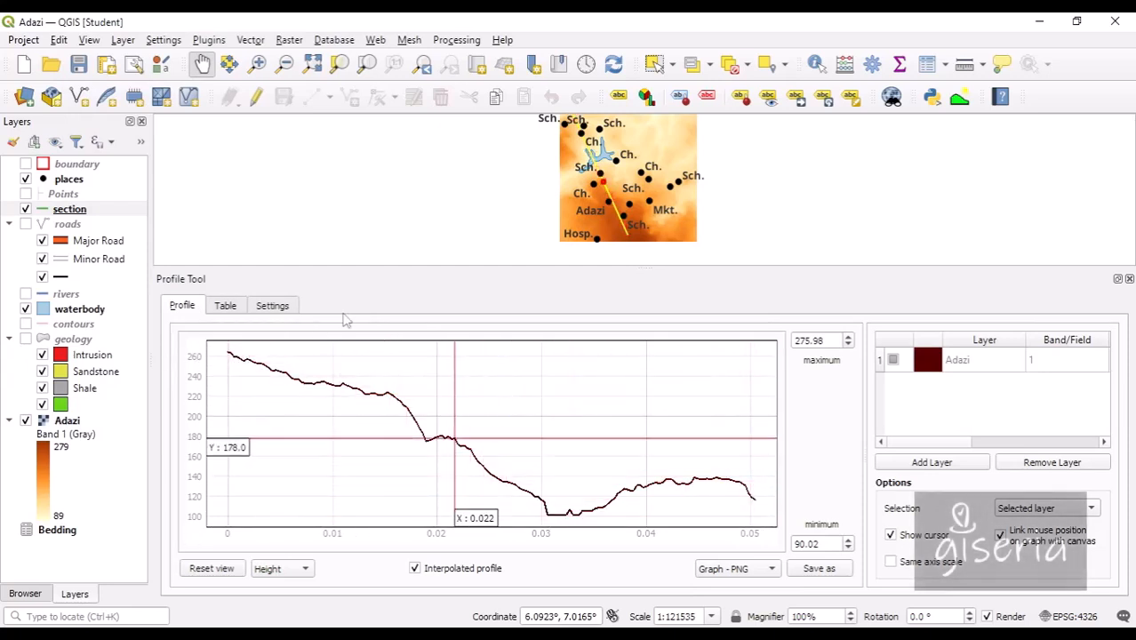
# Look through the profile plot's context options and open its Export dialog, placing it over the upper-left part of the plot
pyautogui.rightClick(405, 409)
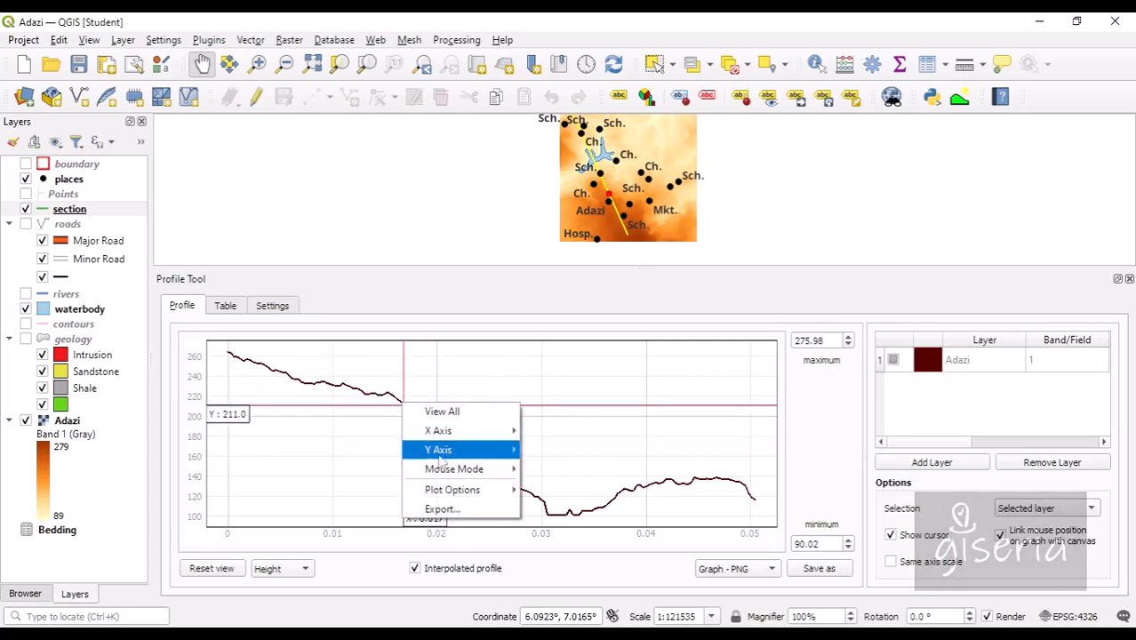
pyautogui.moveTo(439, 491)
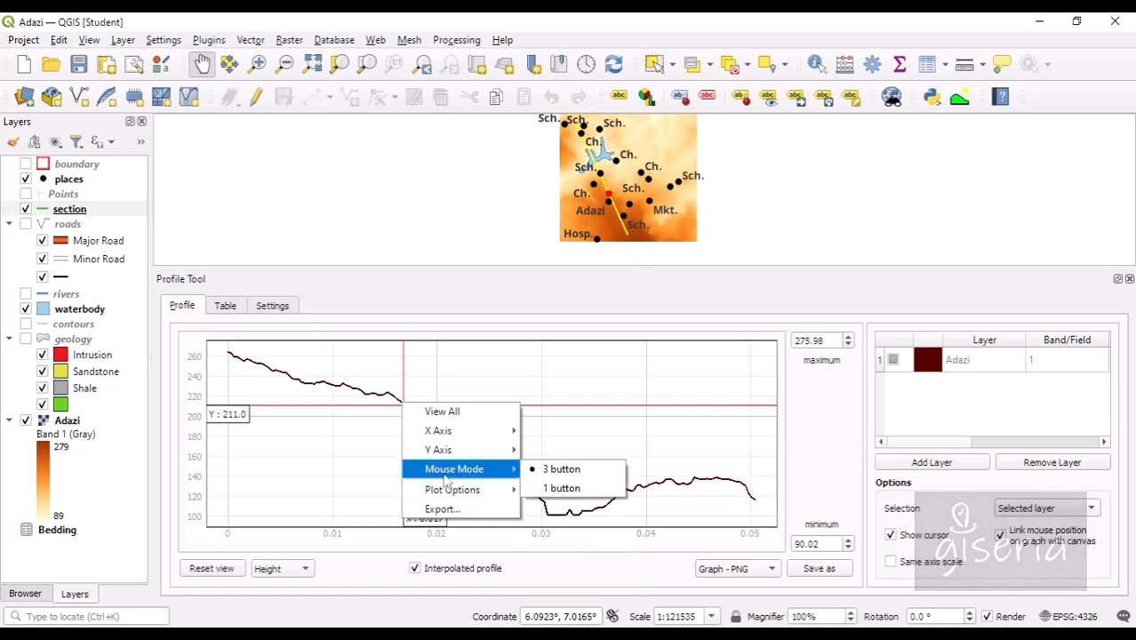
pyautogui.moveTo(449, 450)
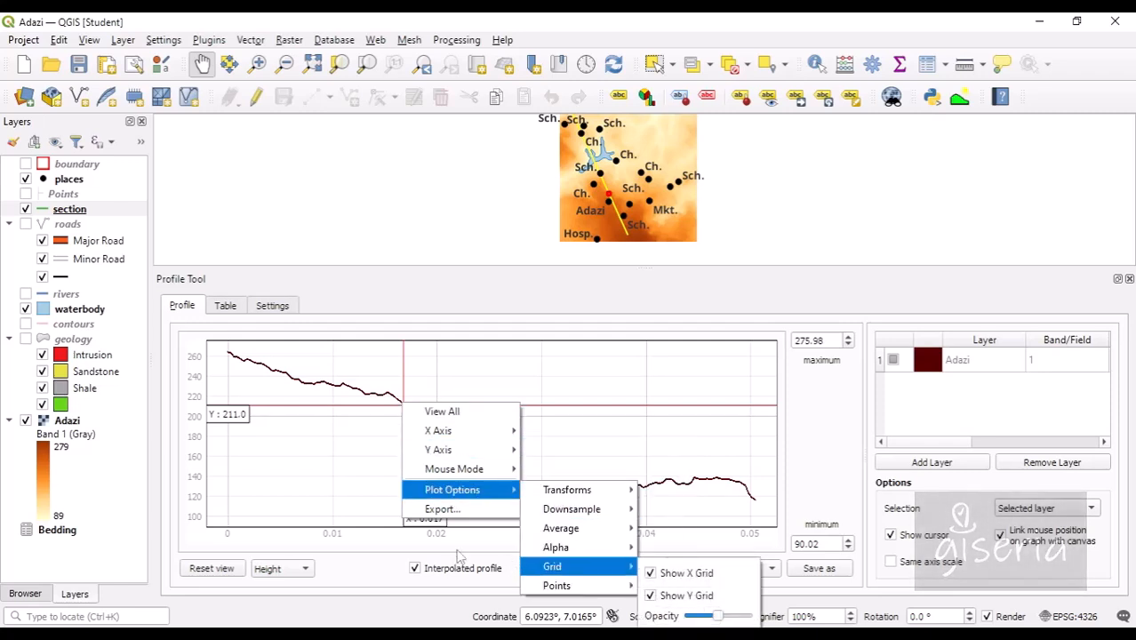
pyautogui.click(476, 510)
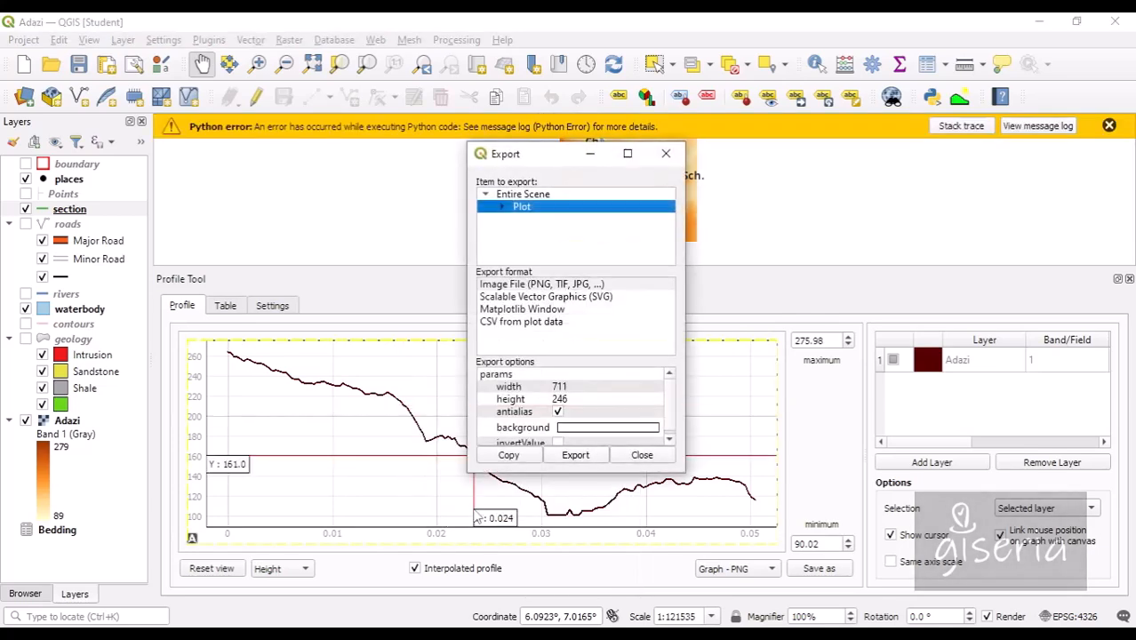
pyautogui.moveTo(537, 164); pyautogui.dragTo(308, 153)
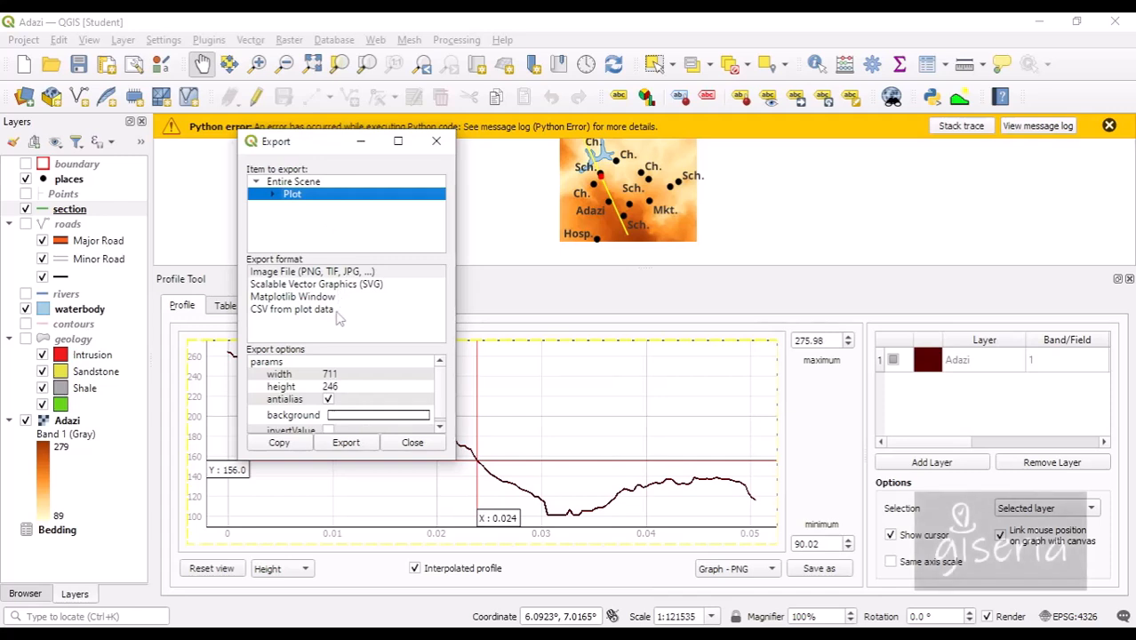
# Compare the image, Matplotlib and CSV export formats and export the profile plot to a Matplotlib Window
pyautogui.click(343, 273)
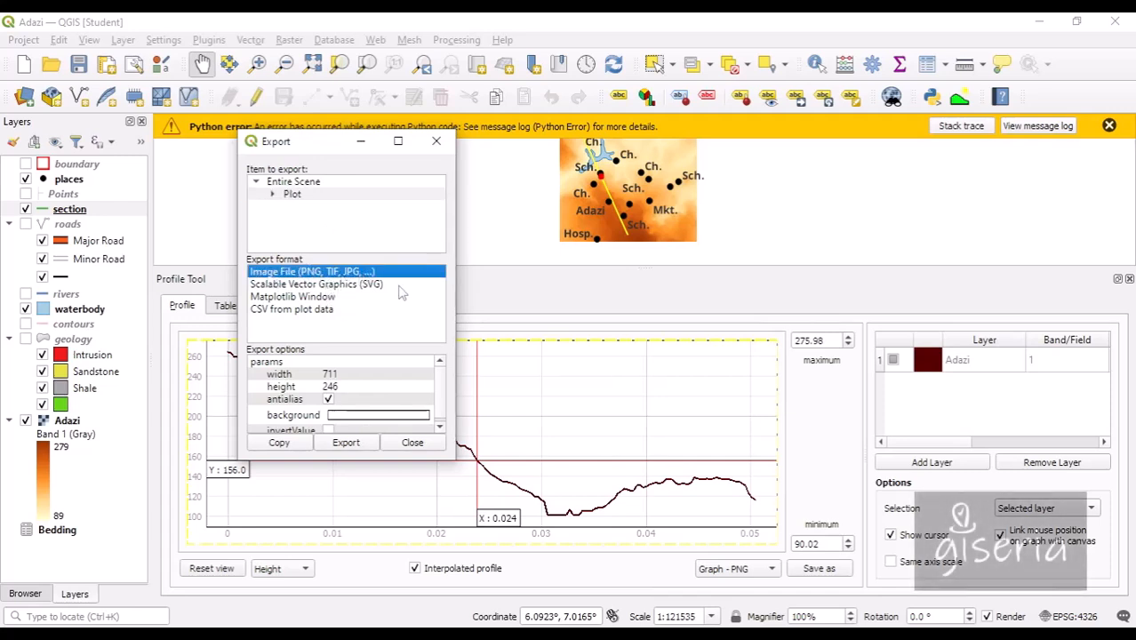
pyautogui.click(325, 298)
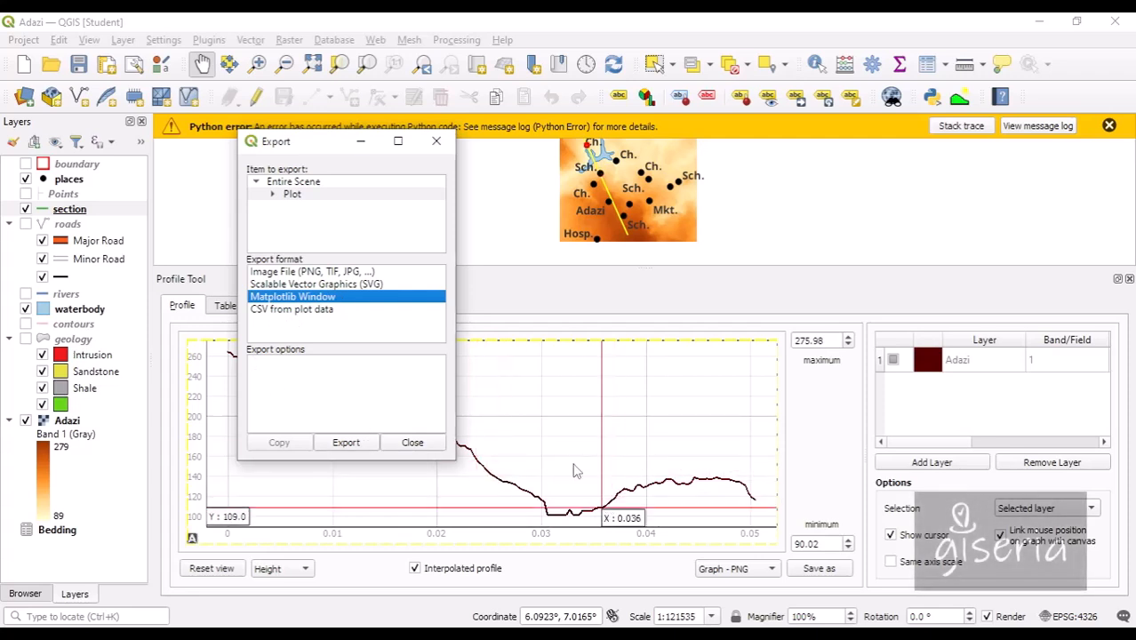
pyautogui.click(313, 311)
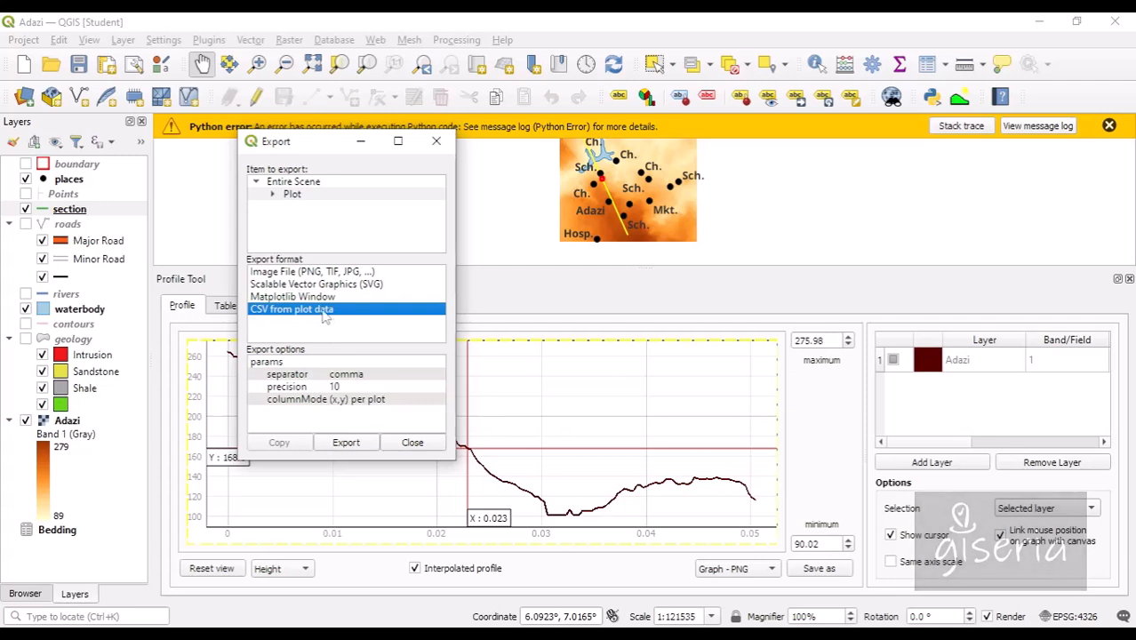
pyautogui.click(321, 299)
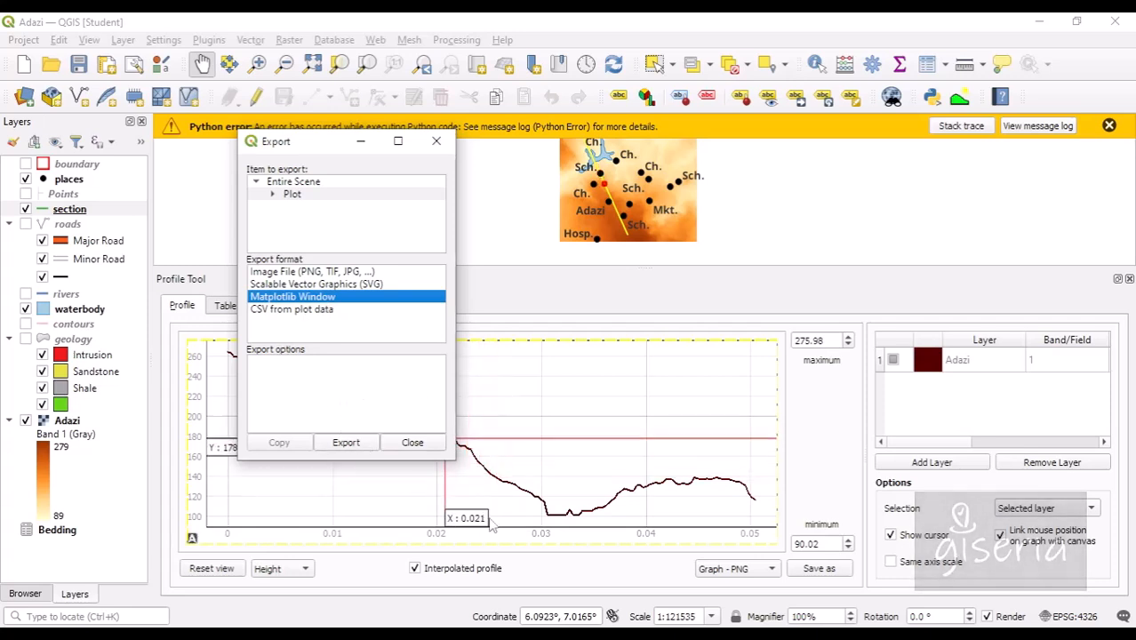
pyautogui.click(346, 443)
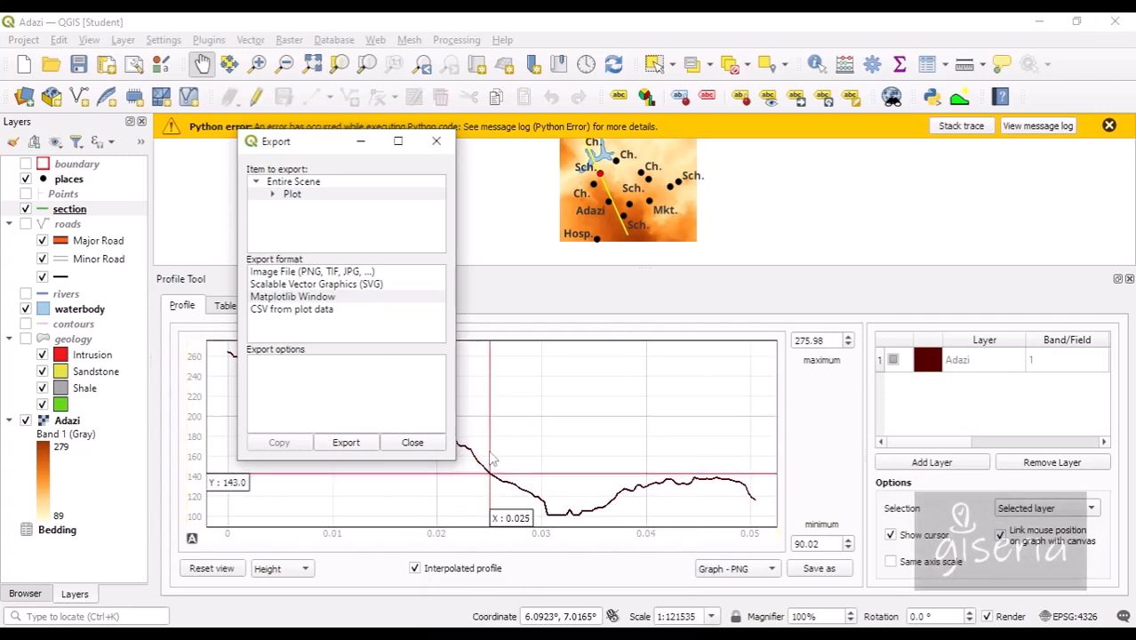
# Examine the exported profile in a widened Matplotlib window and close it together with the Export dialog
pyautogui.moveTo(583, 622)
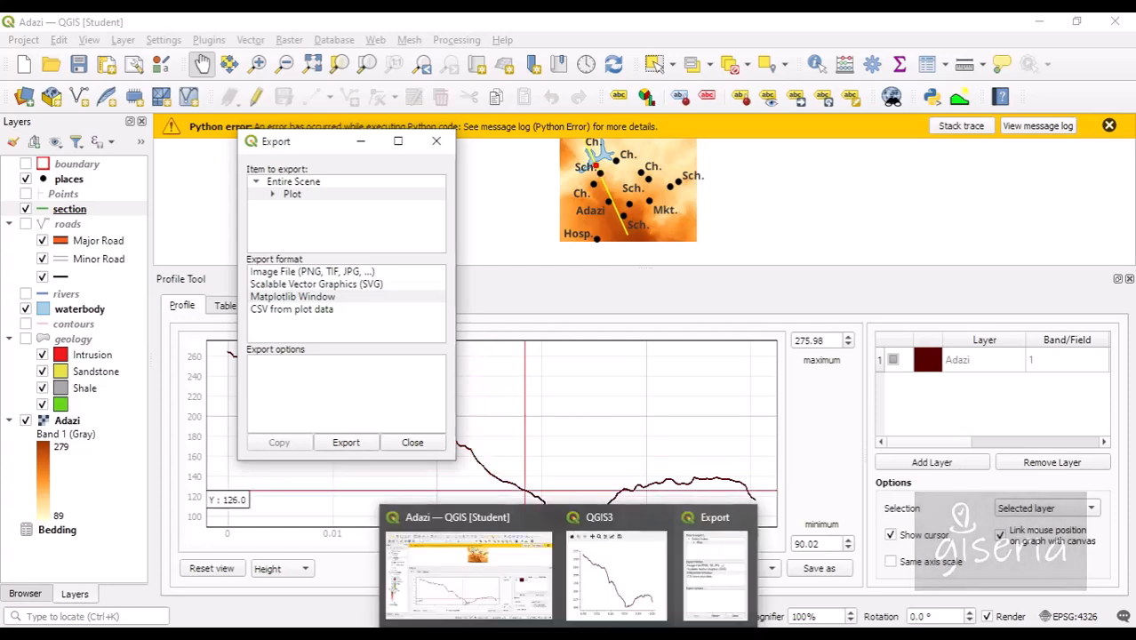
pyautogui.click(580, 596)
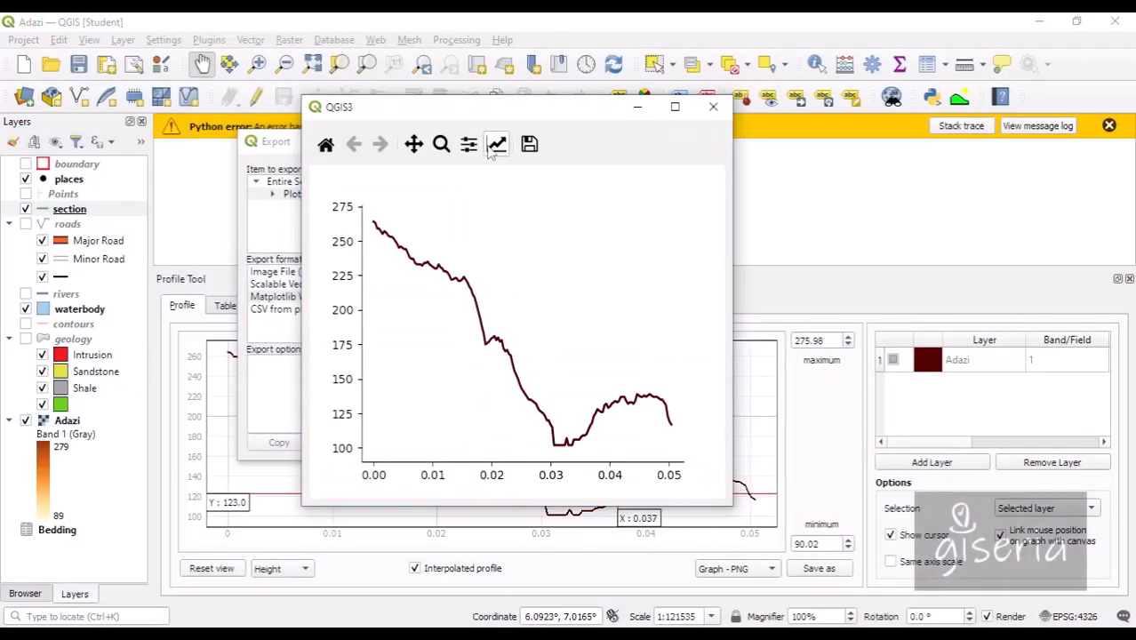
pyautogui.moveTo(510, 121); pyautogui.dragTo(472, 114)
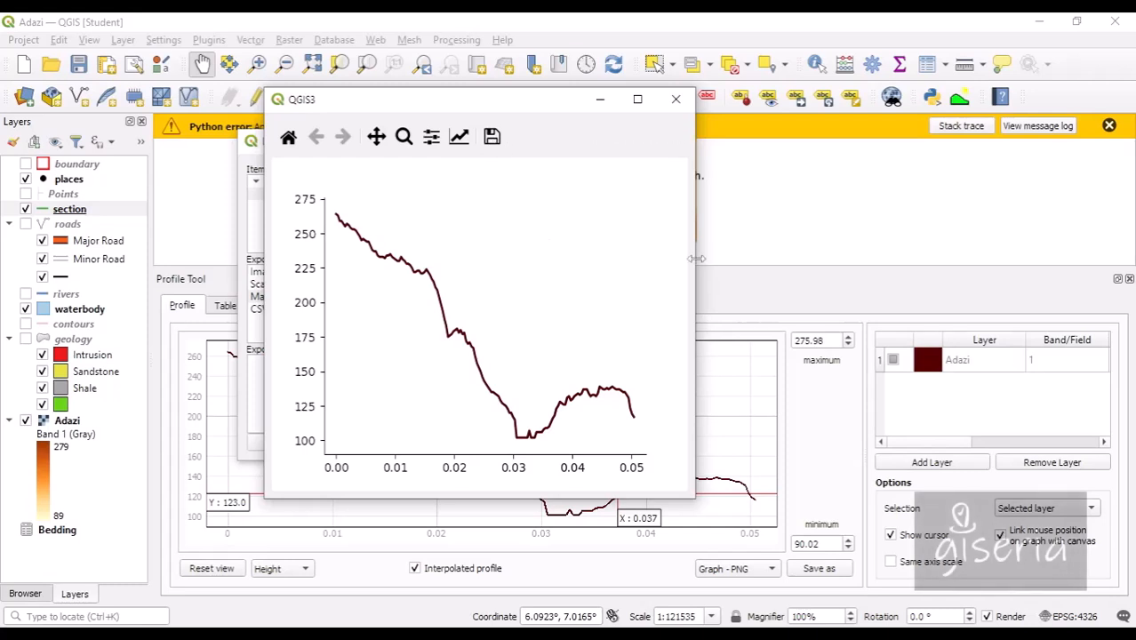
pyautogui.moveTo(696, 259); pyautogui.dragTo(1058, 258)
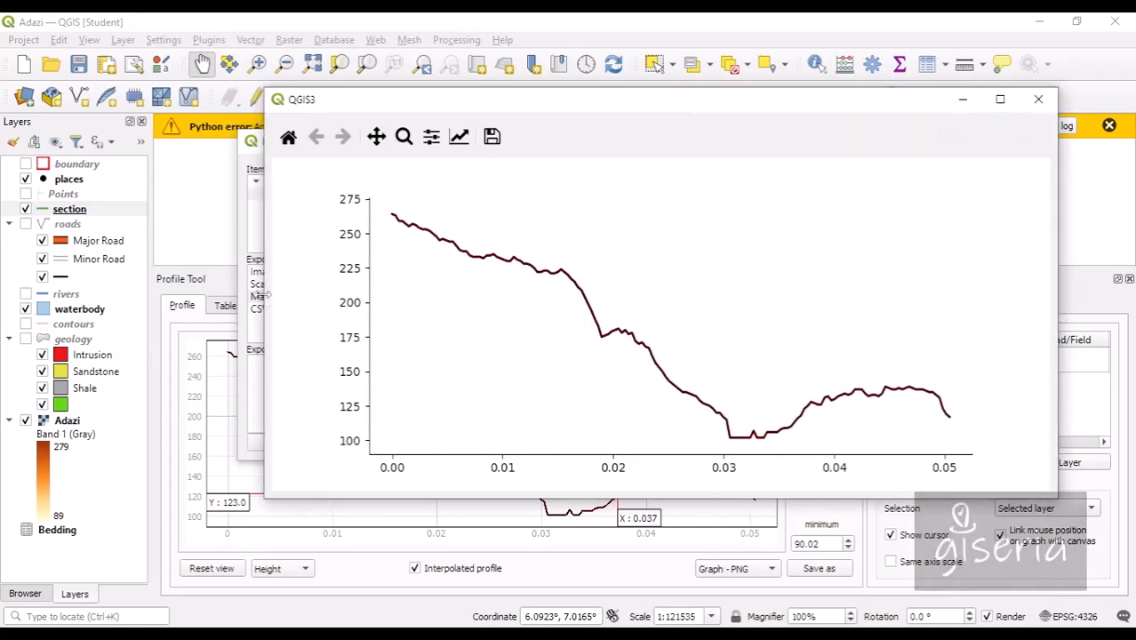
pyautogui.moveTo(264, 293)
pyautogui.mouseDown()
pyautogui.moveTo(246, 293)
pyautogui.moveTo(259, 294)
pyautogui.mouseUp()
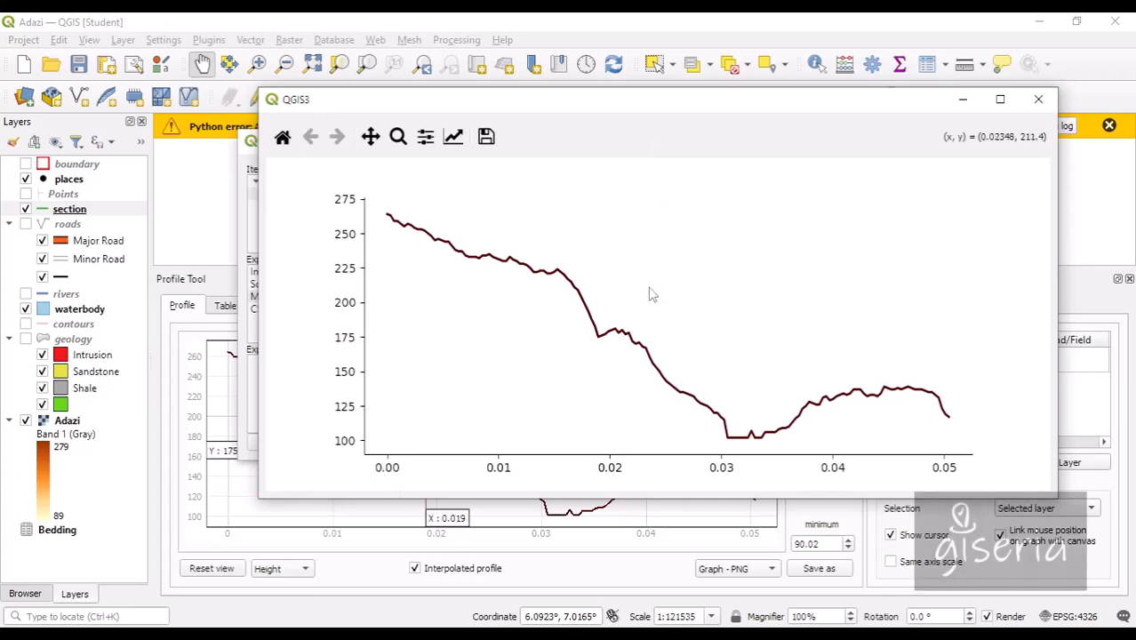
pyautogui.click(1036, 101)
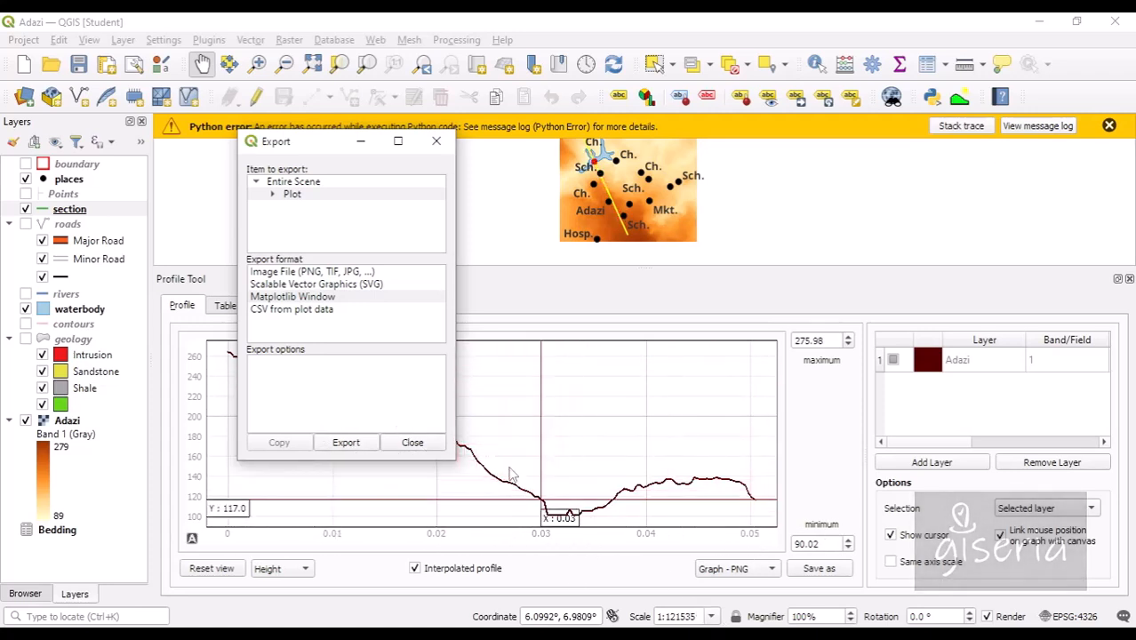
pyautogui.click(413, 443)
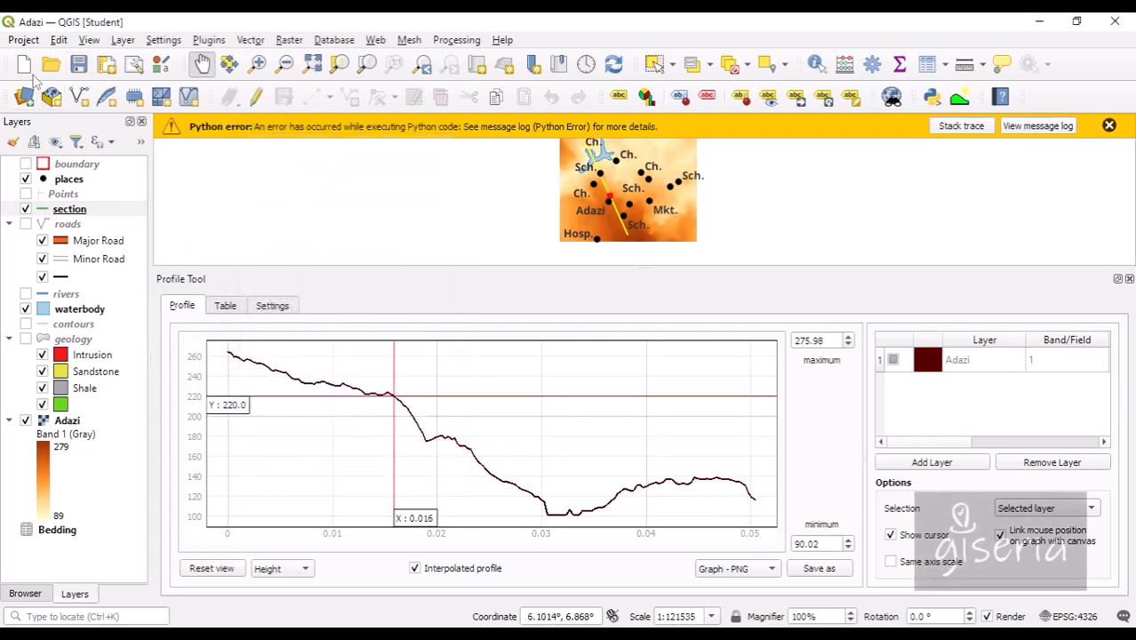
pyautogui.click(23, 40)
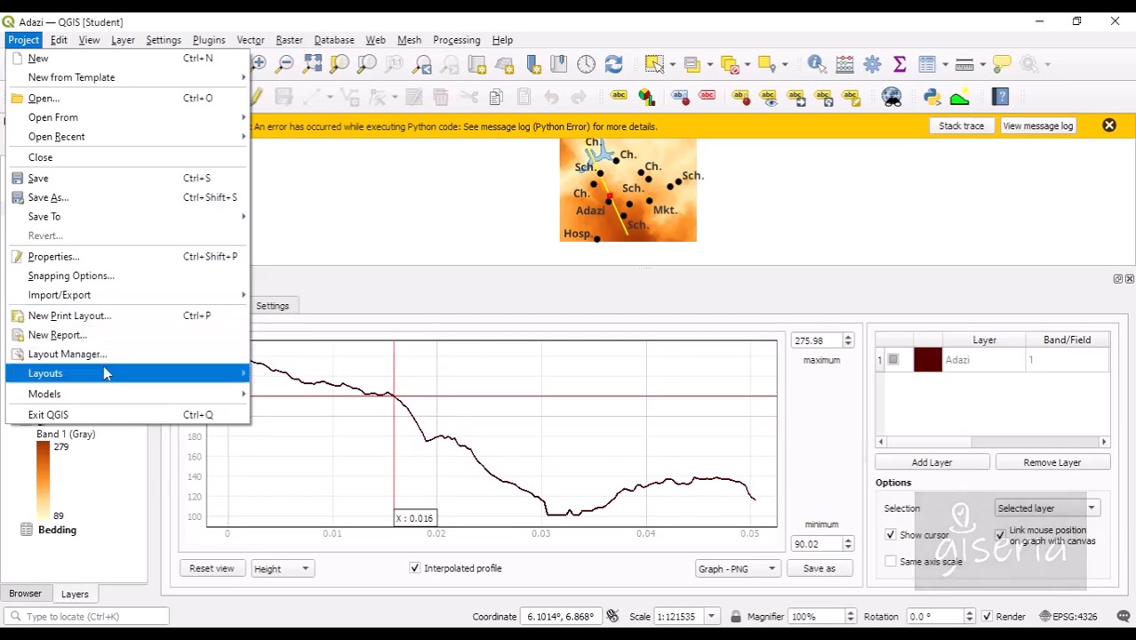
pyautogui.click(98, 276)
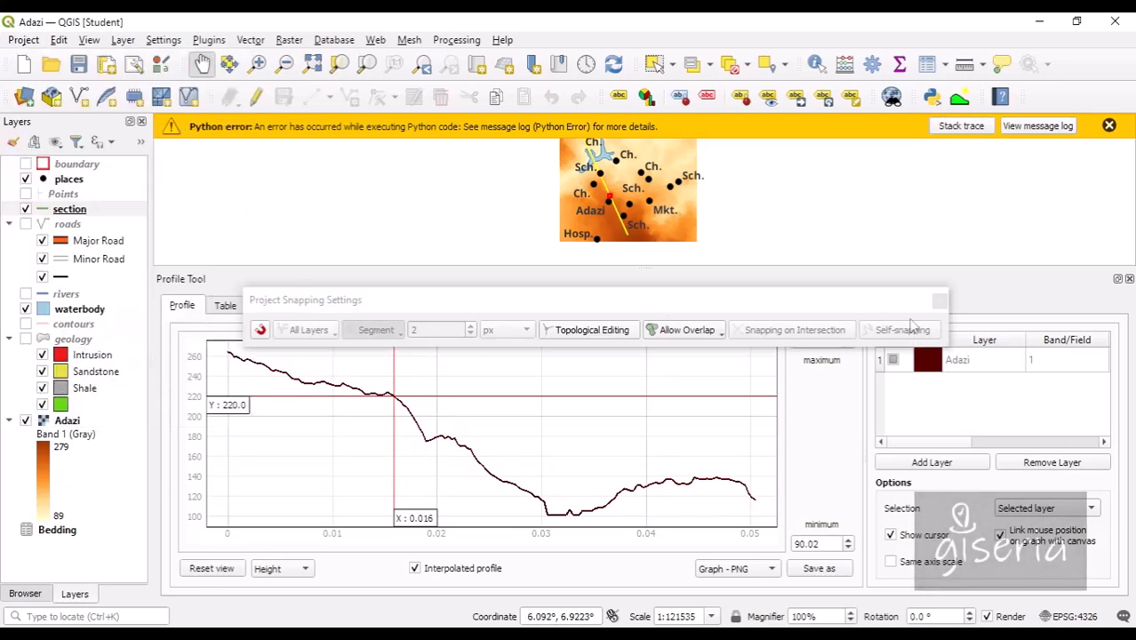
pyautogui.click(940, 302)
# In the project's general properties, set coordinates to display in Custom Projection Units and check the coordinate CRS choices offered
pyautogui.click(19, 41)
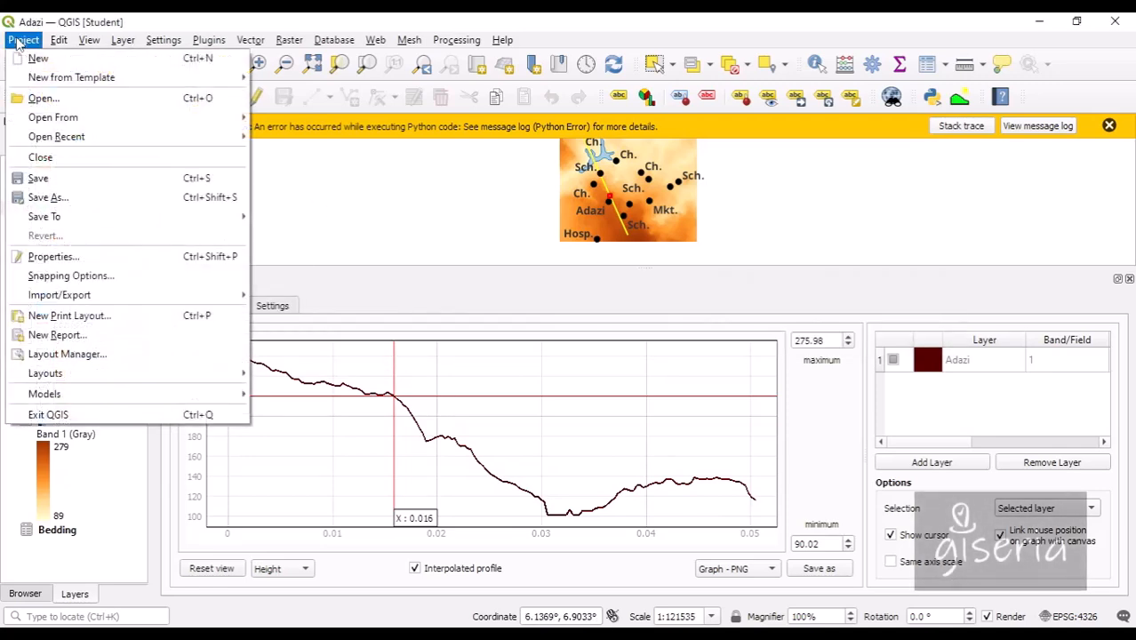
pyautogui.click(106, 257)
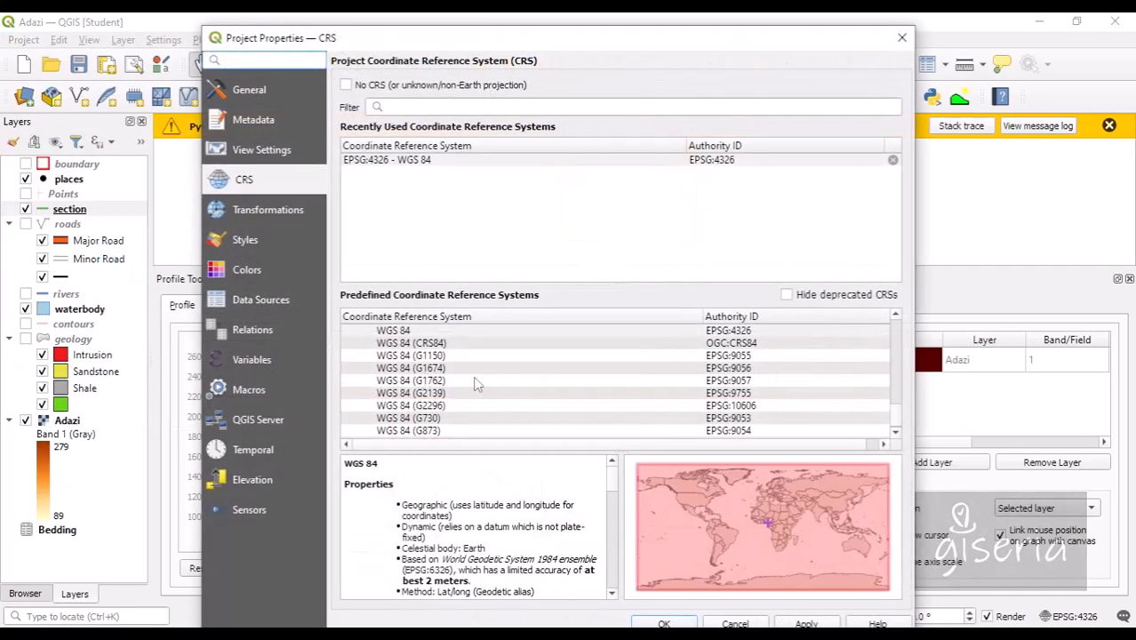
pyautogui.click(255, 95)
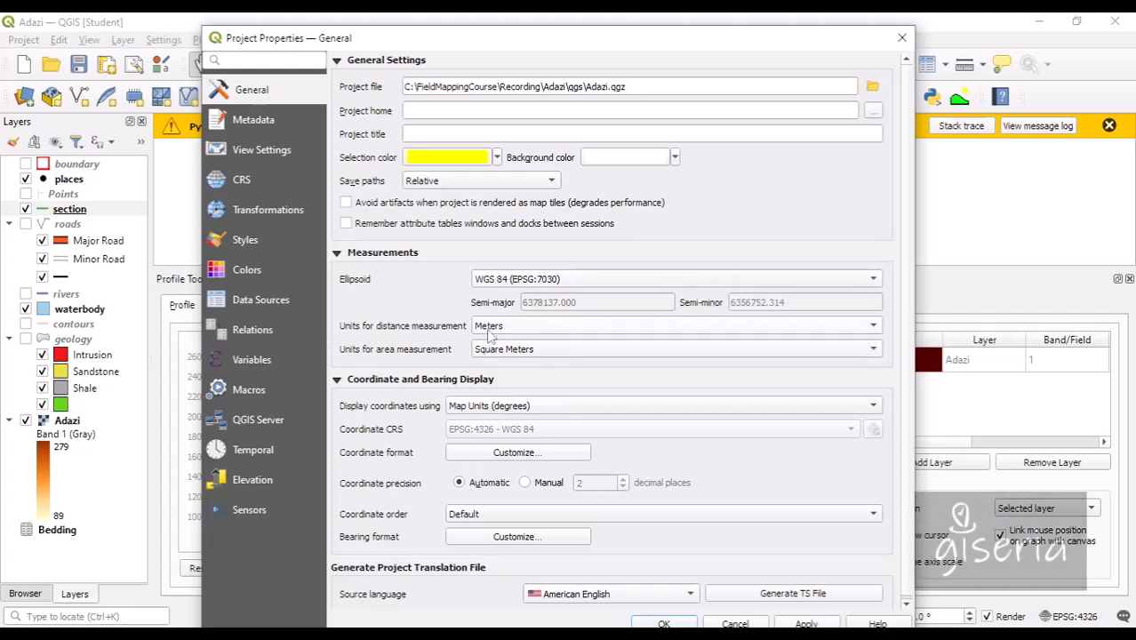
pyautogui.click(490, 410)
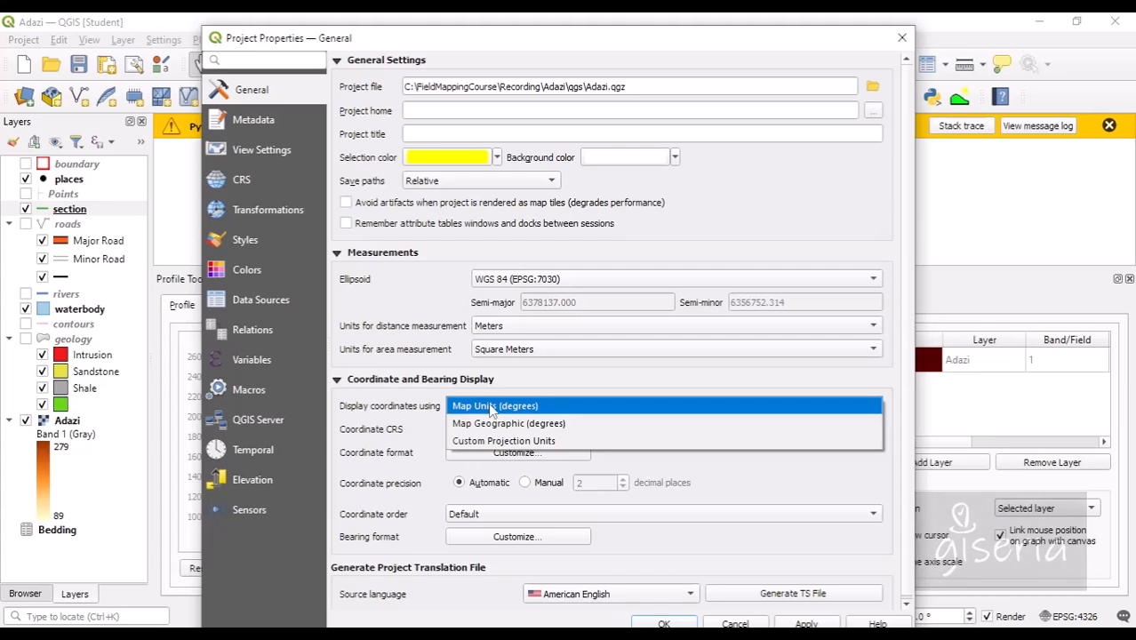
pyautogui.click(501, 442)
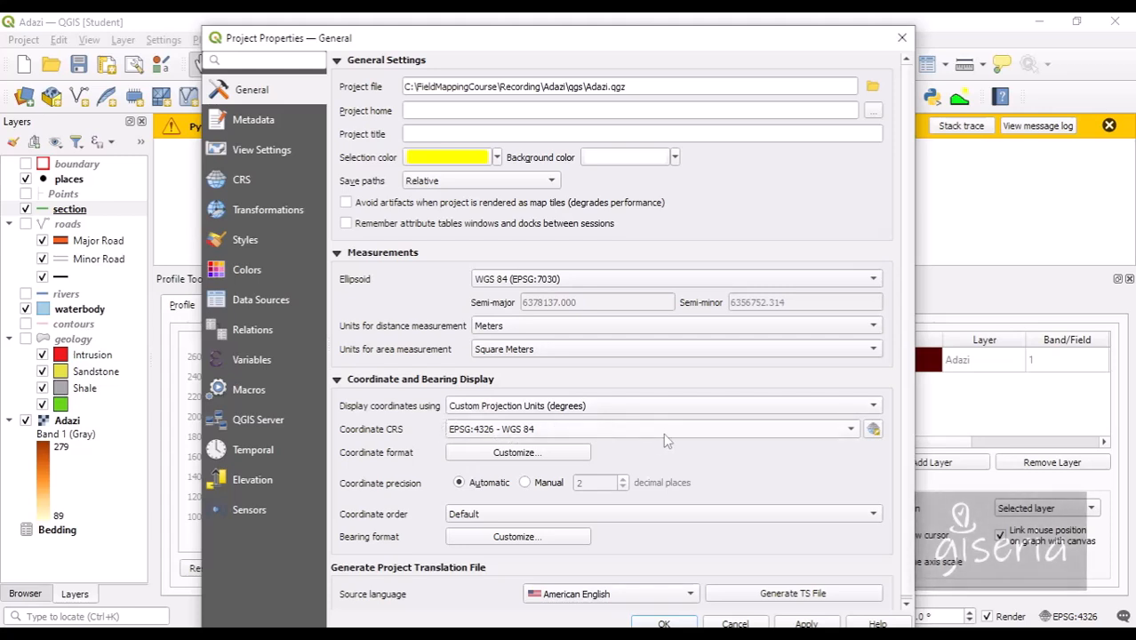
pyautogui.click(849, 429)
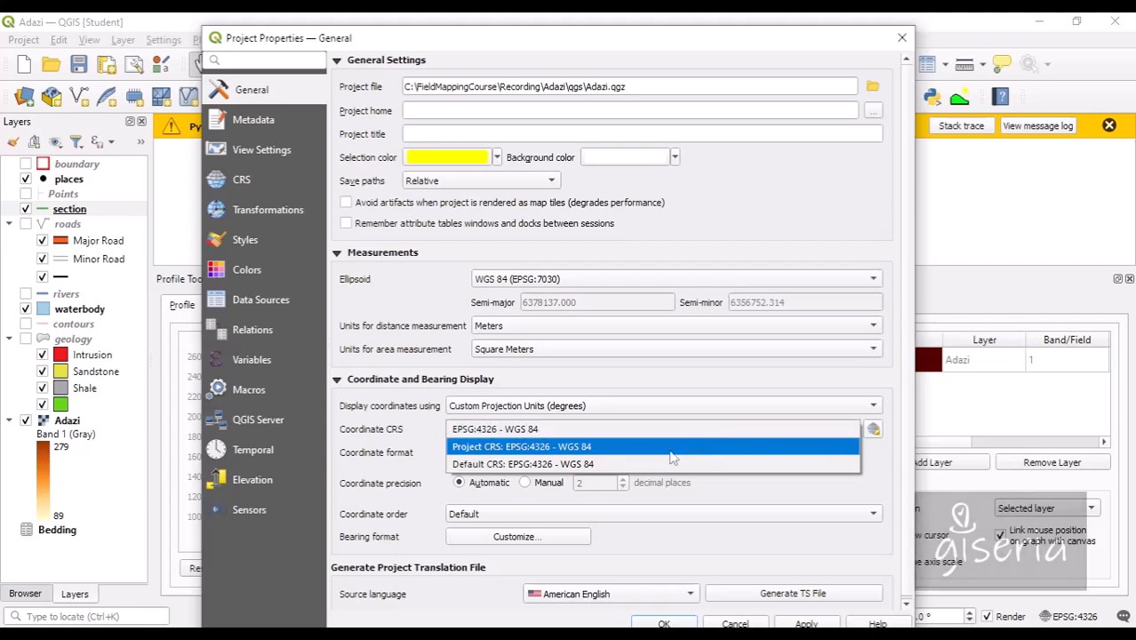
pyautogui.click(665, 483)
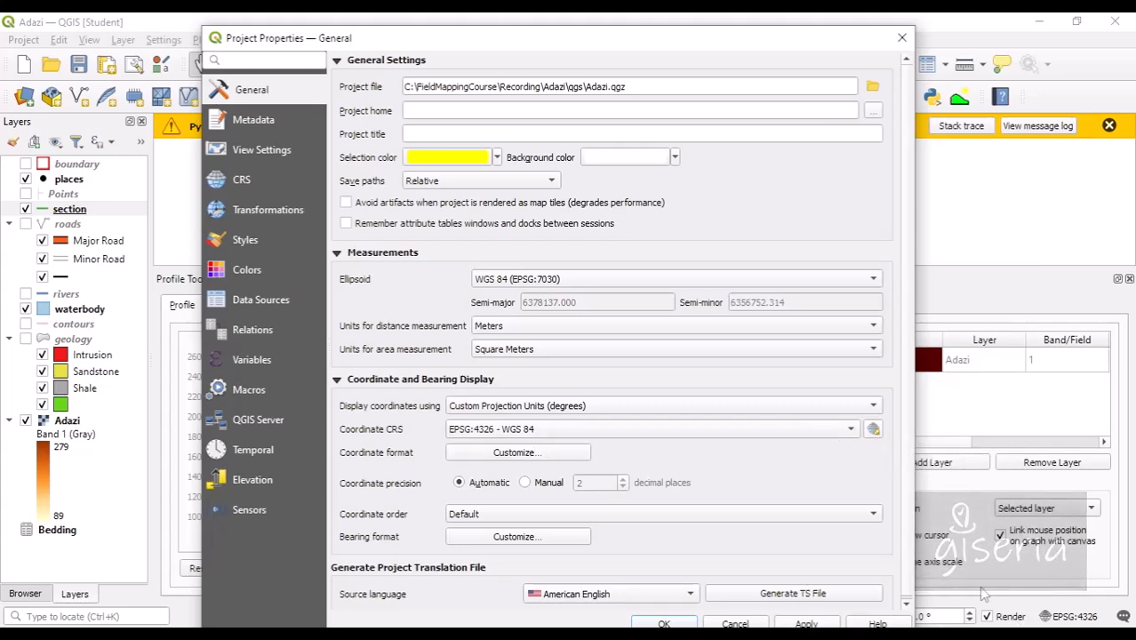
# Open the coordinate CRS selector, filter it for "utm", and select WGS 72BE / UTM zone 32N to inspect its extent on the preview map
pyautogui.click(874, 429)
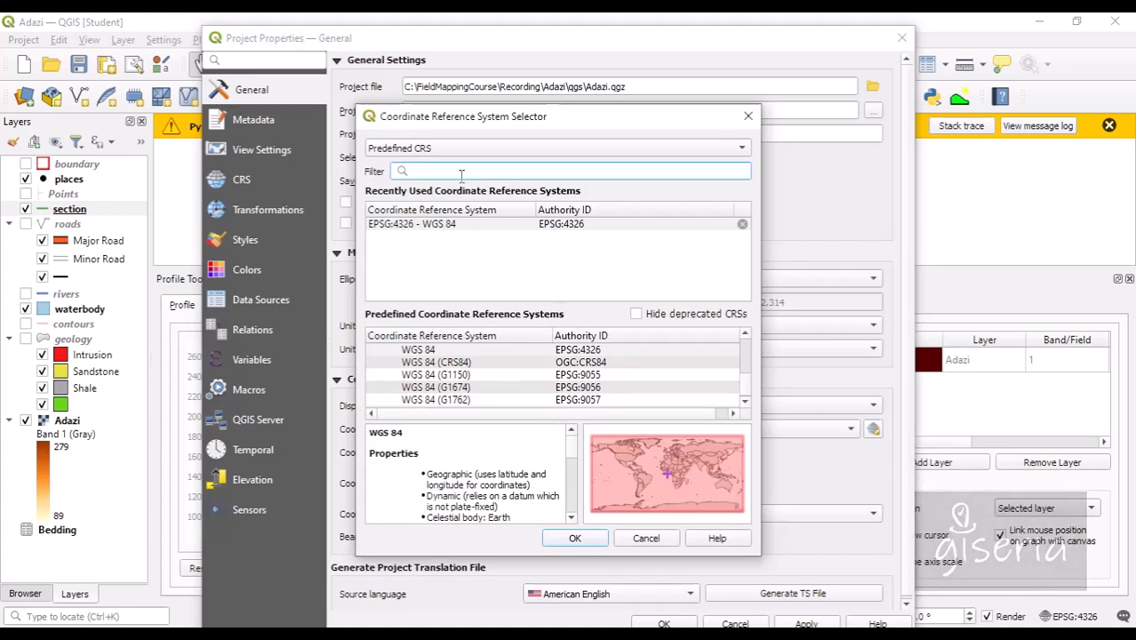
pyautogui.write('ut')
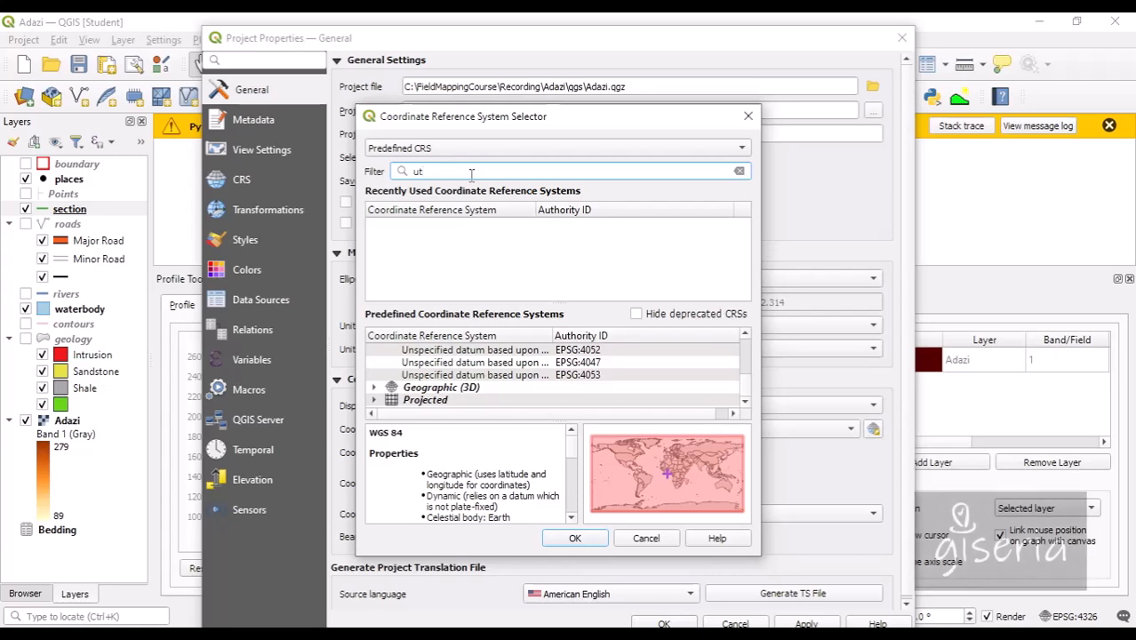
pyautogui.write('m')
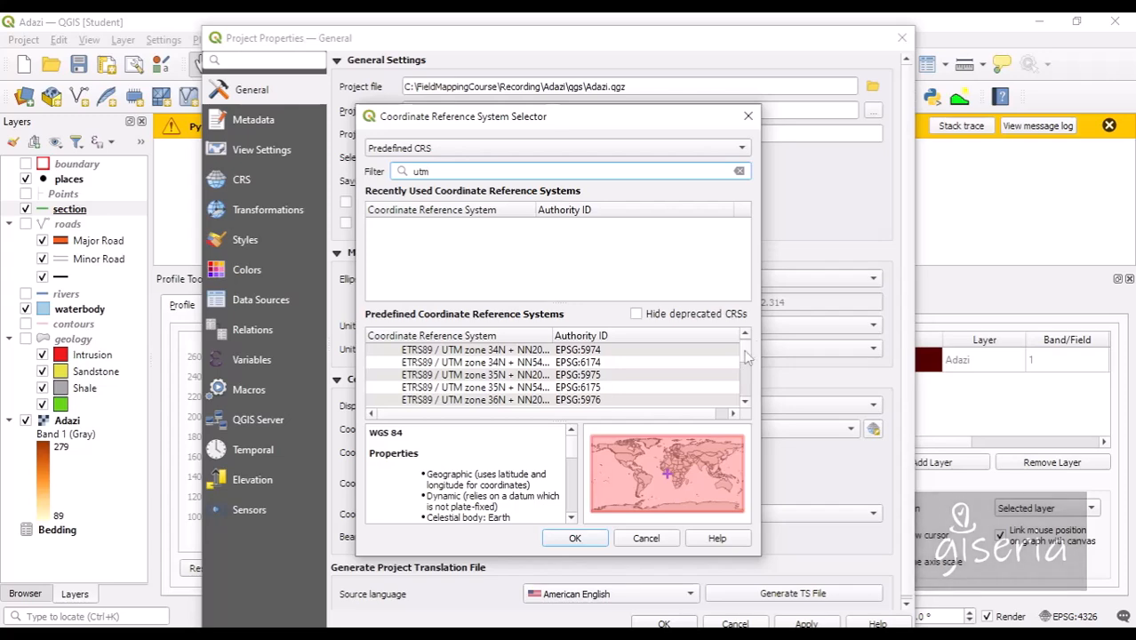
pyautogui.scroll(10, 748, 356)
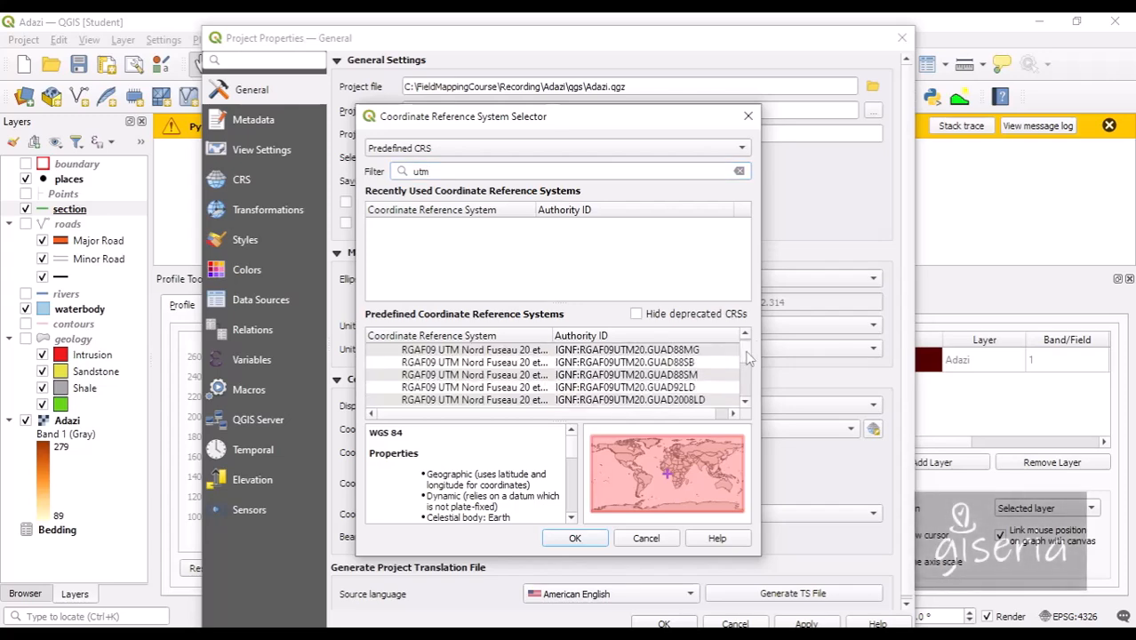
pyautogui.scroll(-10, 748, 356)
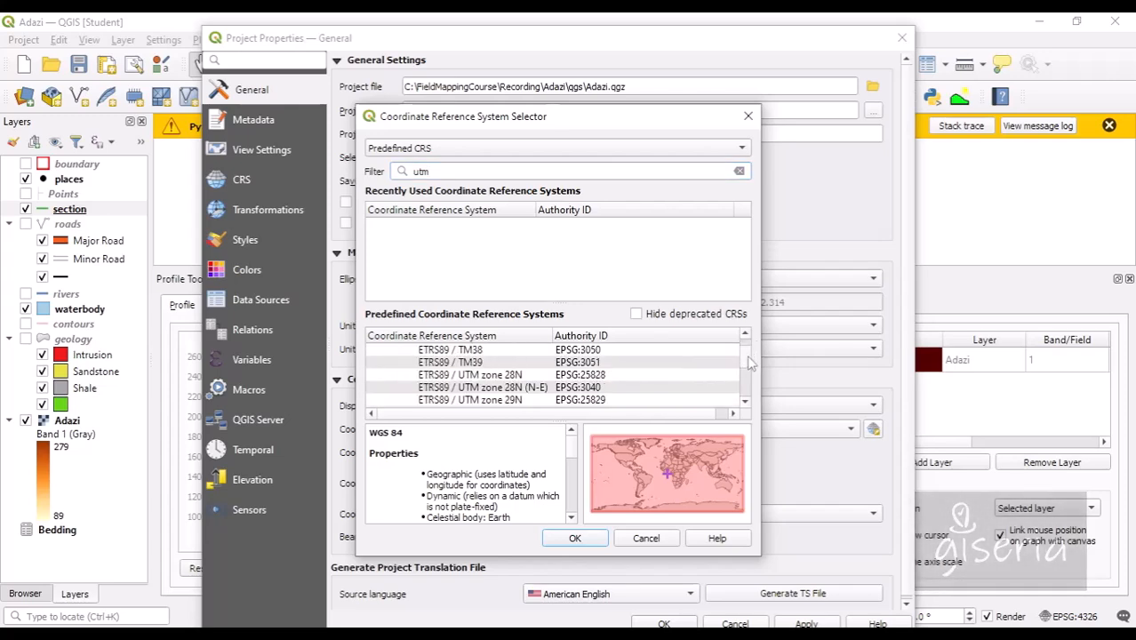
pyautogui.moveTo(750, 367); pyautogui.dragTo(751, 387)
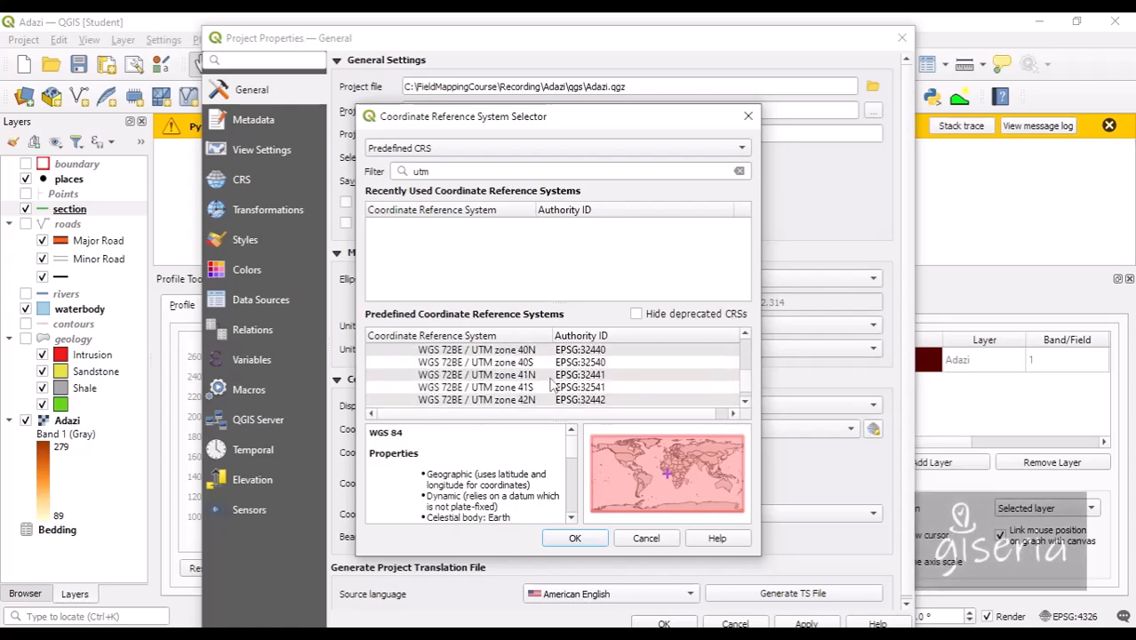
pyautogui.scroll(2, 551, 384)
pyautogui.scroll(3, 551, 385)
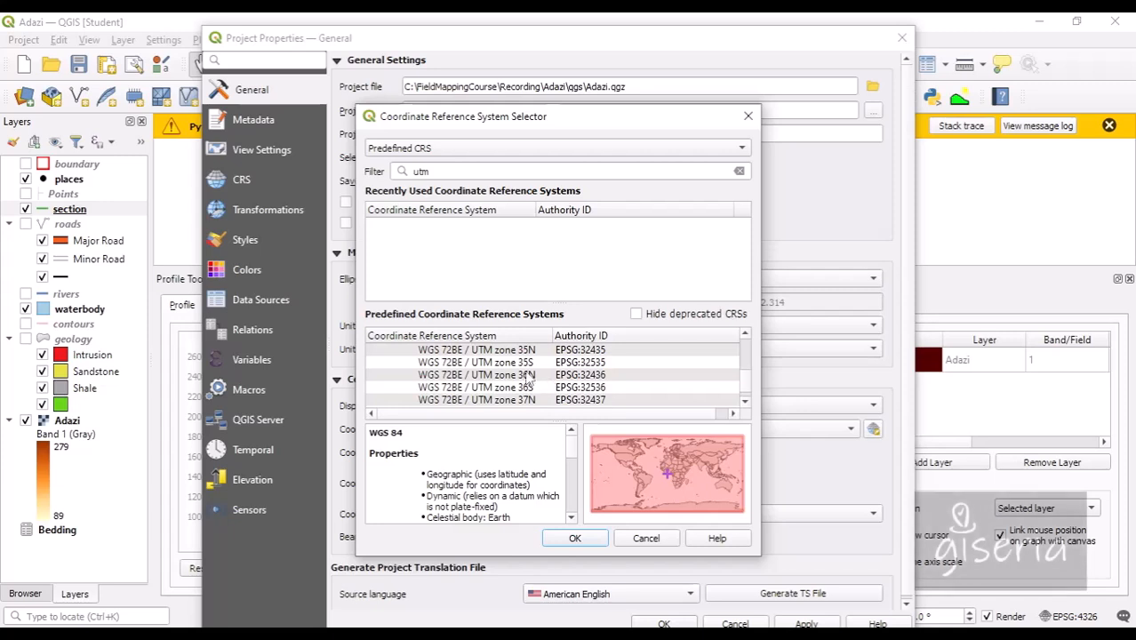
pyautogui.click(531, 351)
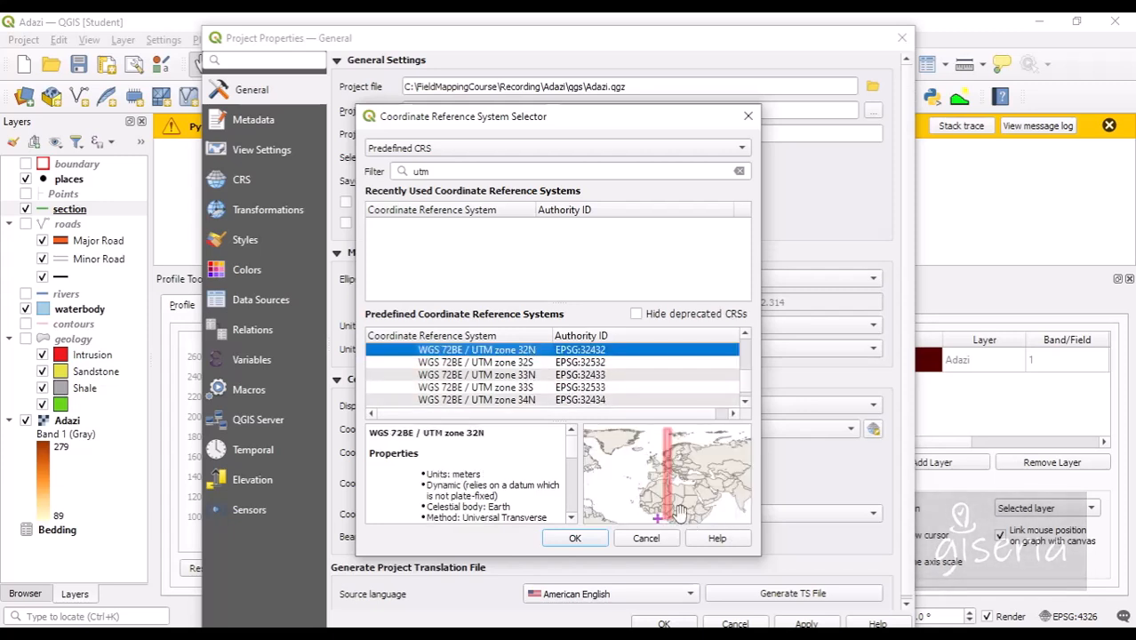
pyautogui.scroll(2, 671, 507)
pyautogui.scroll(3, 669, 503)
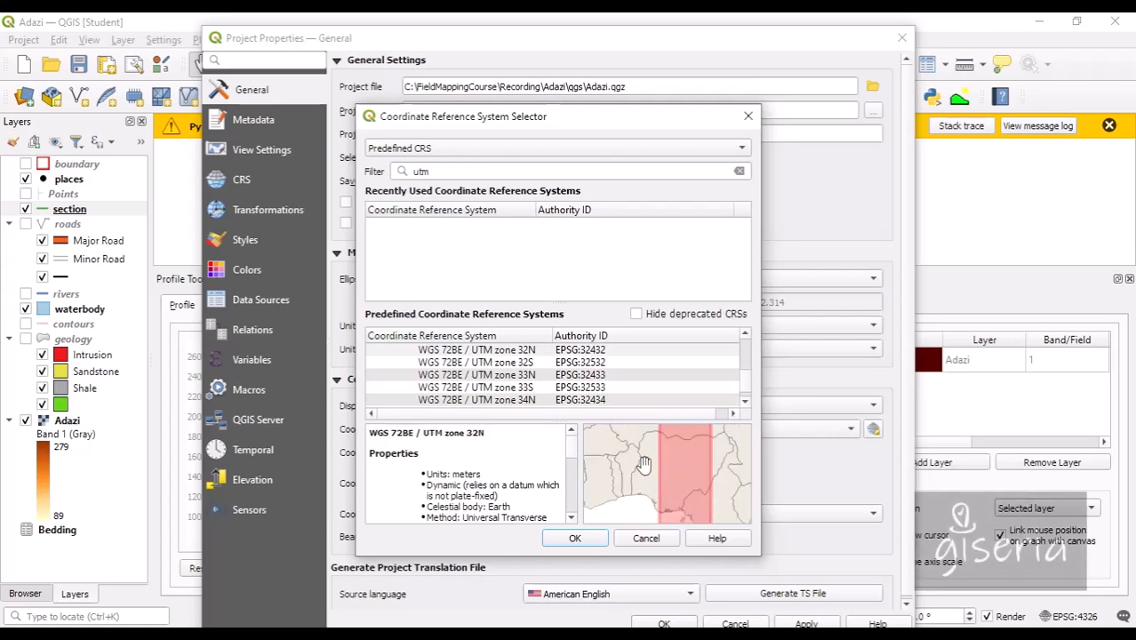
# Compare the preview extents of the neighbouring WGS 72BE UTM zones 31S, 32N, 33N and 31N
pyautogui.click(745, 336)
pyautogui.click(524, 351)
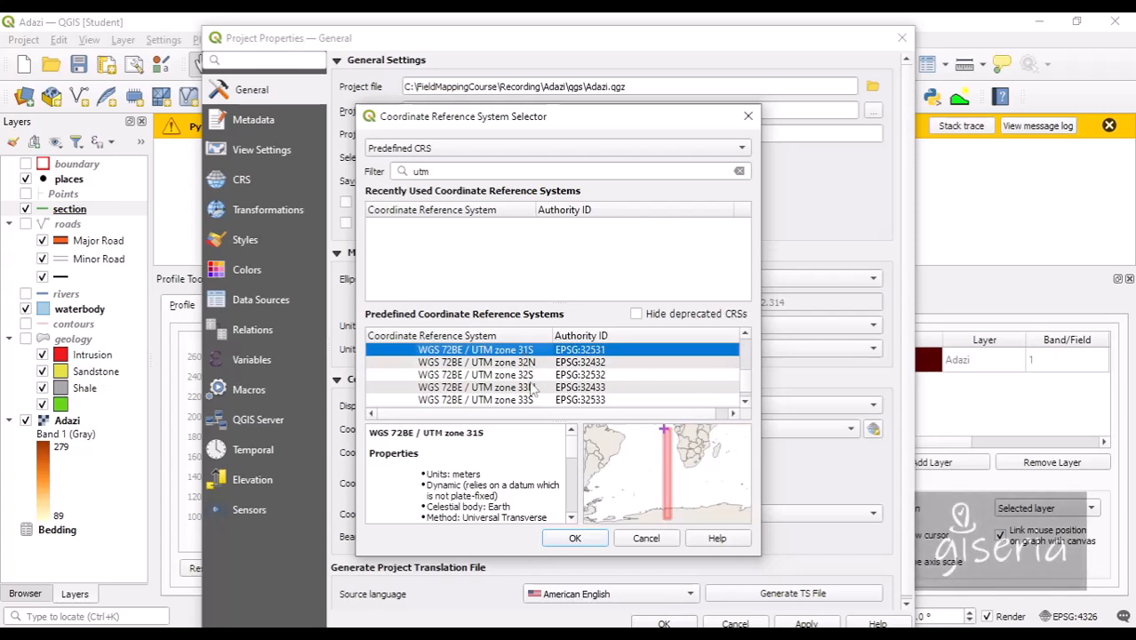
pyautogui.click(528, 364)
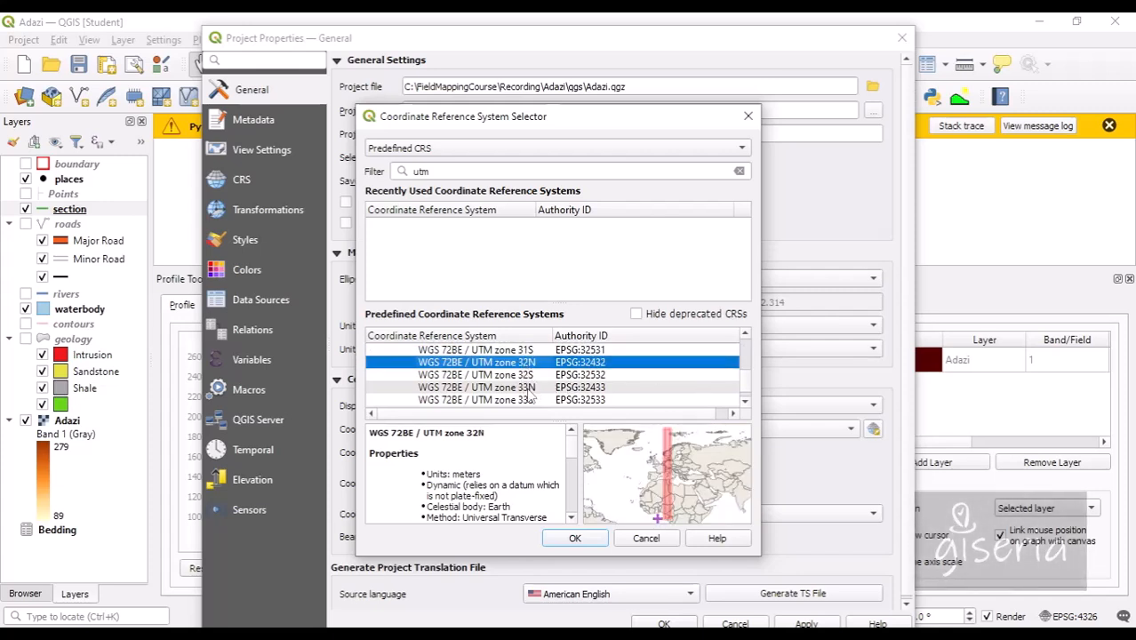
pyautogui.click(530, 388)
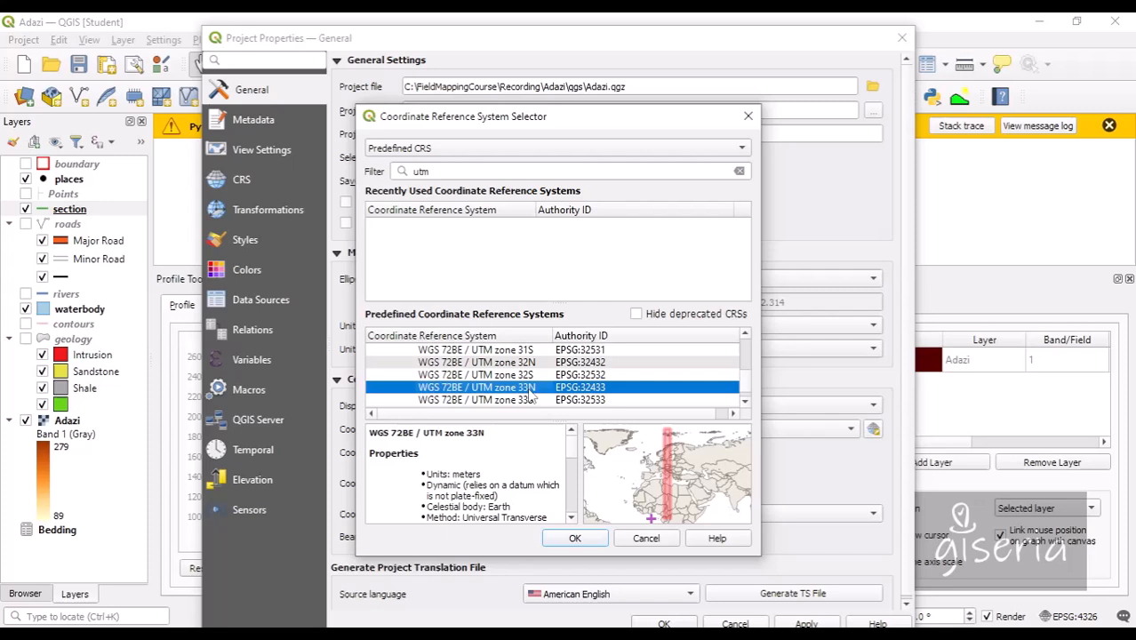
pyautogui.click(745, 337)
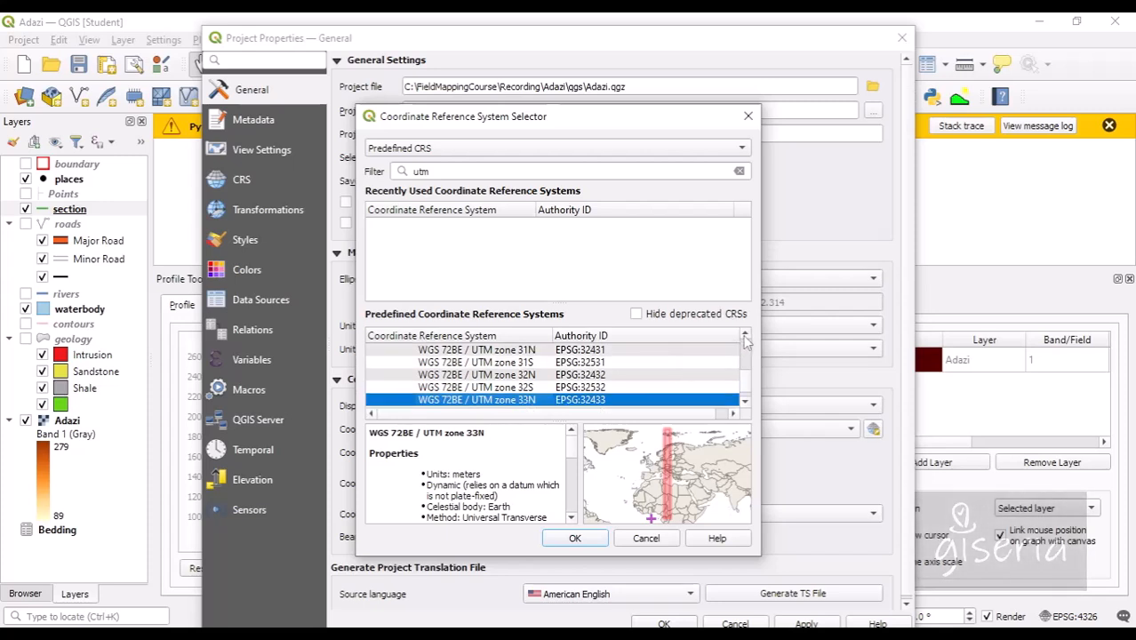
pyautogui.click(531, 350)
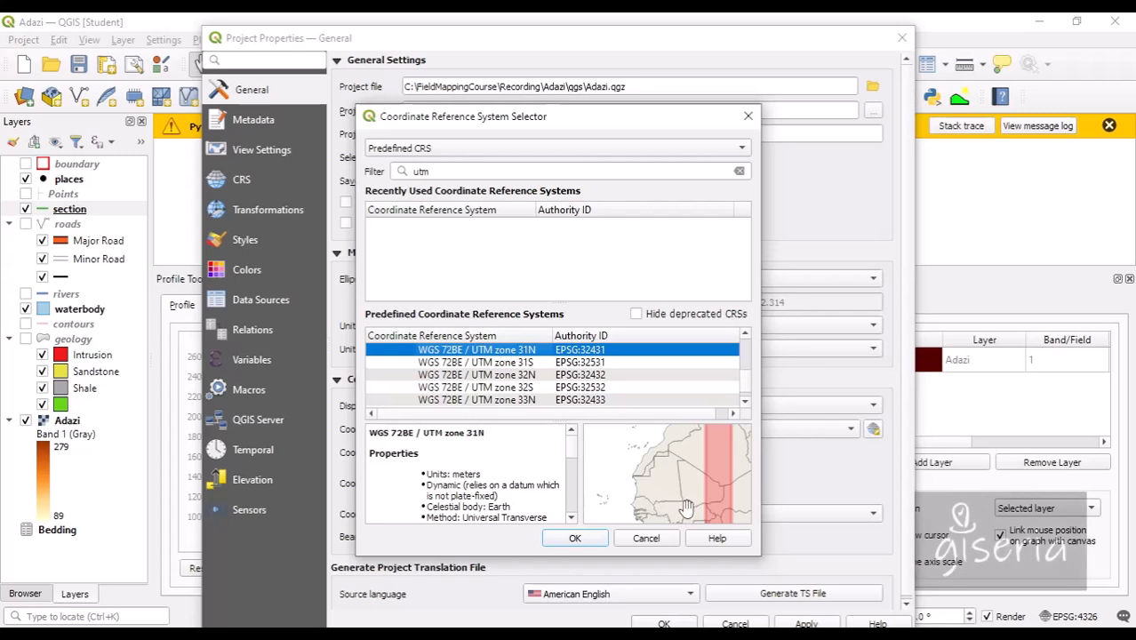
pyautogui.scroll(5, 685, 508)
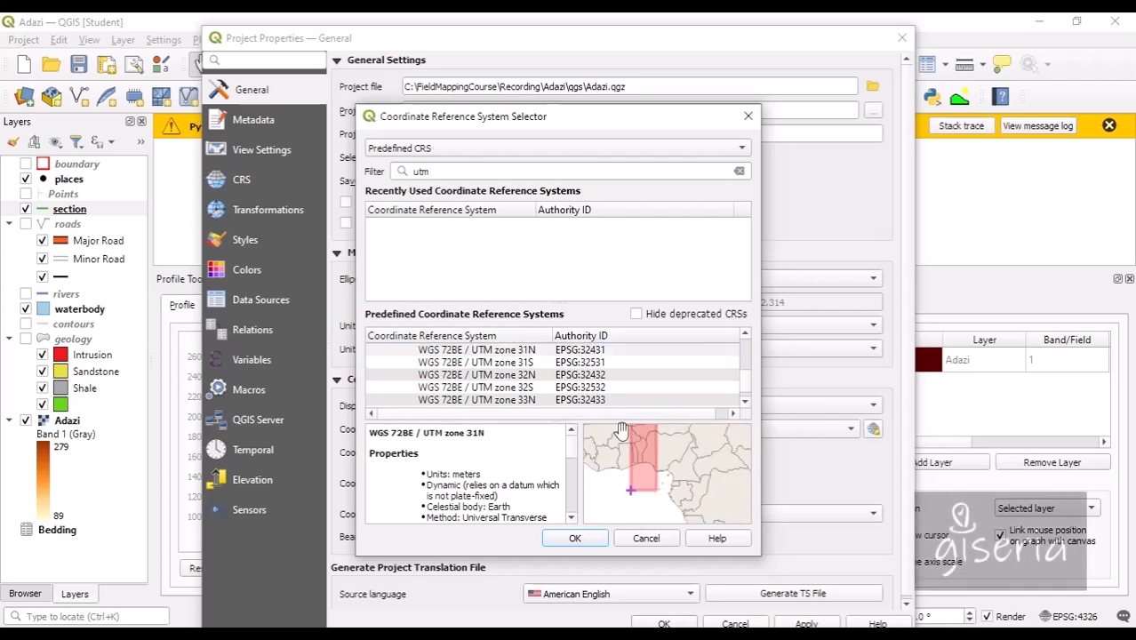
# Set the coordinate CRS to WGS 72BE / UTM zone 32N after checking its extent, and review the coordinate display unit options
pyautogui.click(524, 374)
pyautogui.scroll(3, 667, 500)
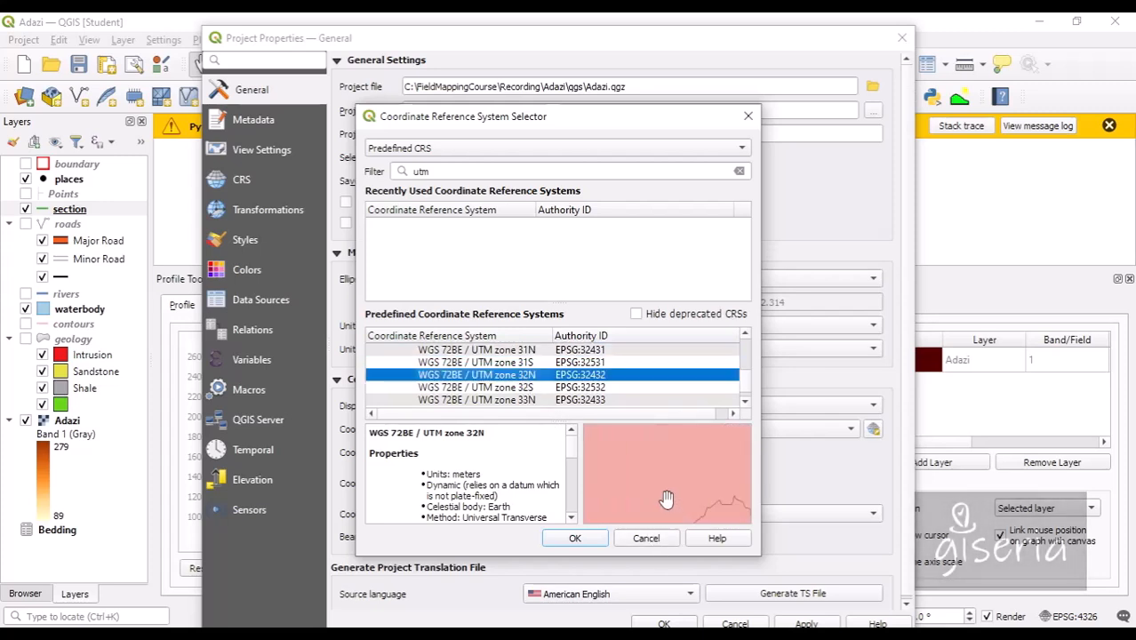
pyautogui.scroll(-4, 667, 500)
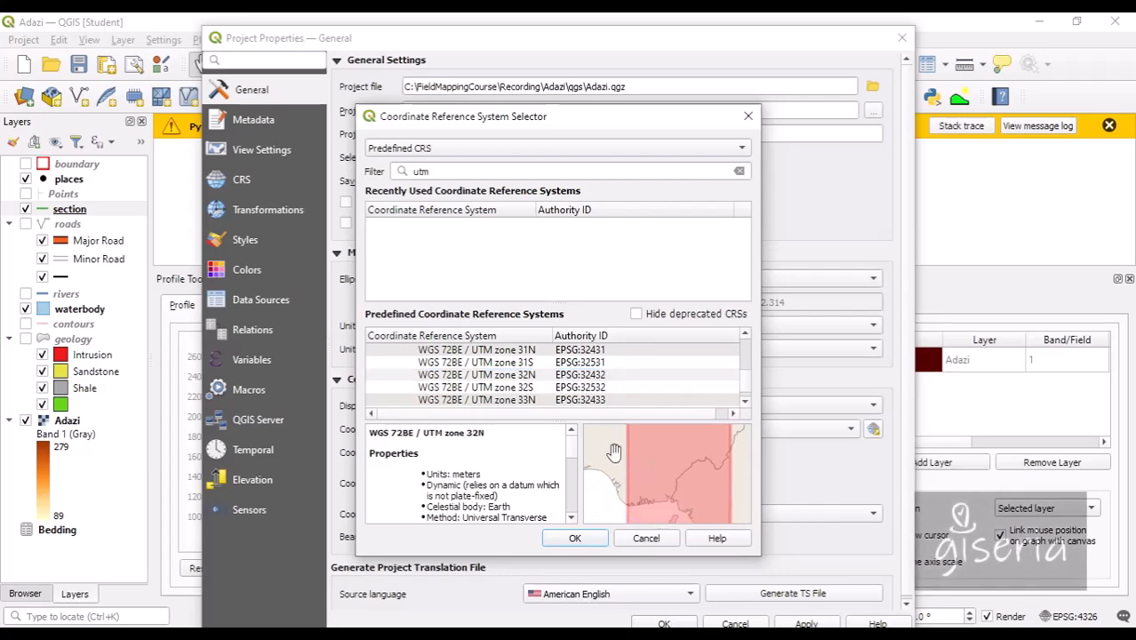
pyautogui.click(575, 539)
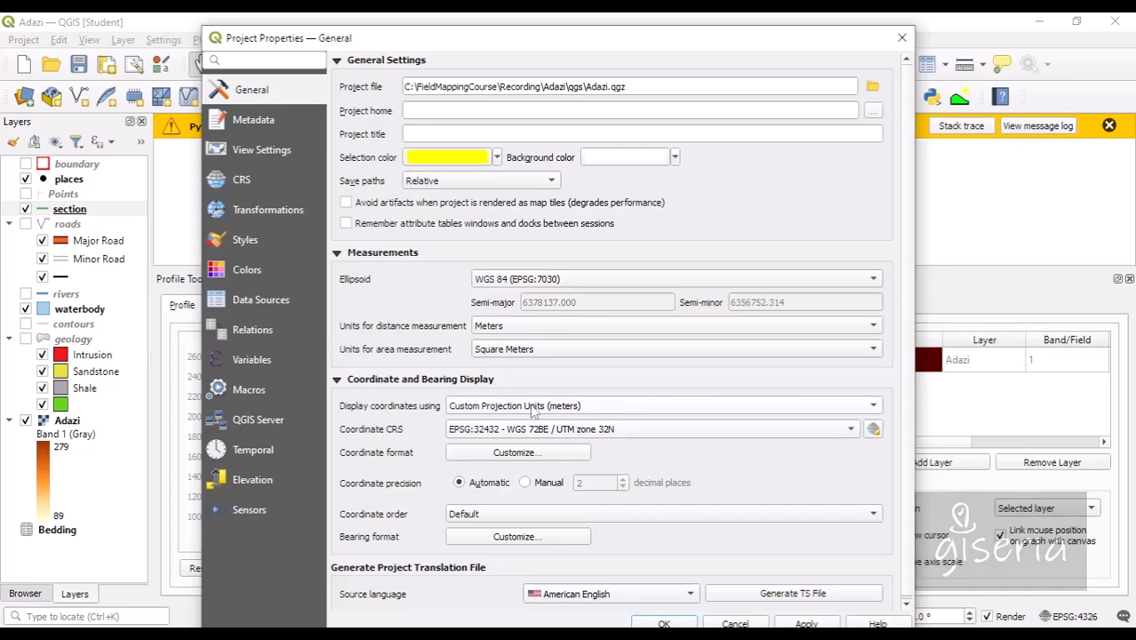
pyautogui.click(582, 411)
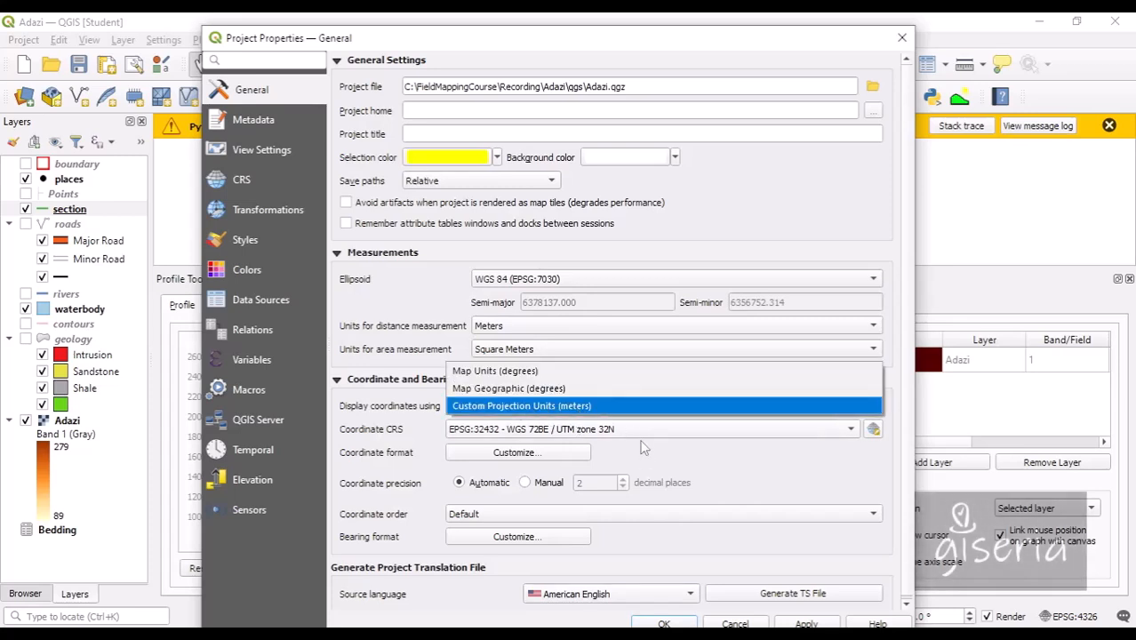
pyautogui.click(707, 469)
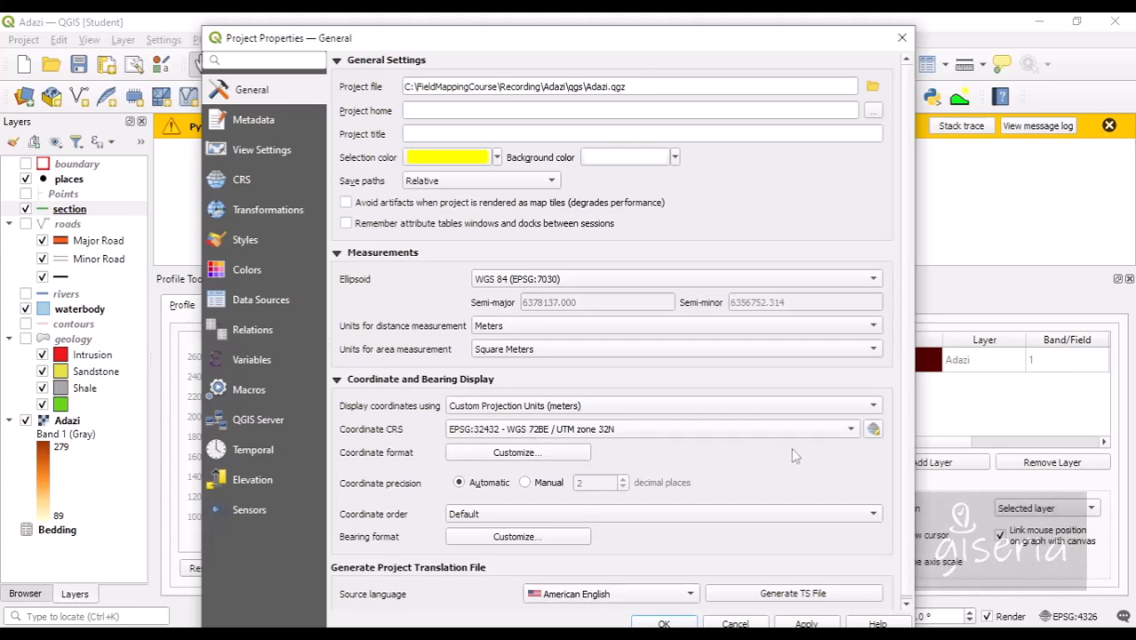
# Change the coordinate CRS to WGS 84 / UTM zone 32N (EPSG:32632) from the predefined coordinate reference systems
pyautogui.click(873, 430)
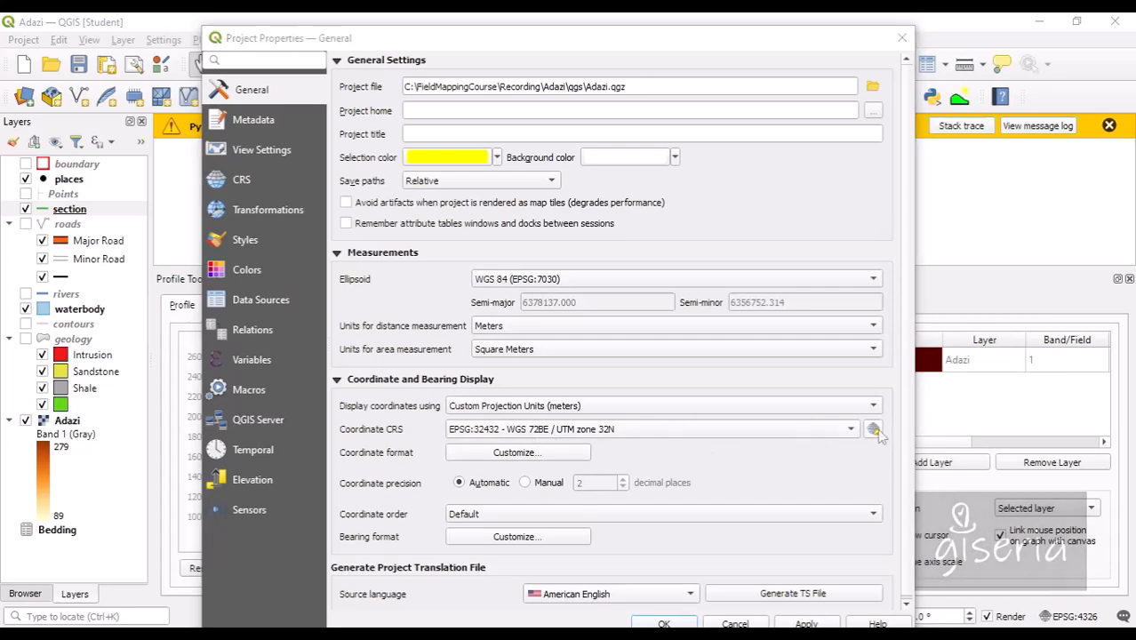
pyautogui.scroll(-13, 707, 396)
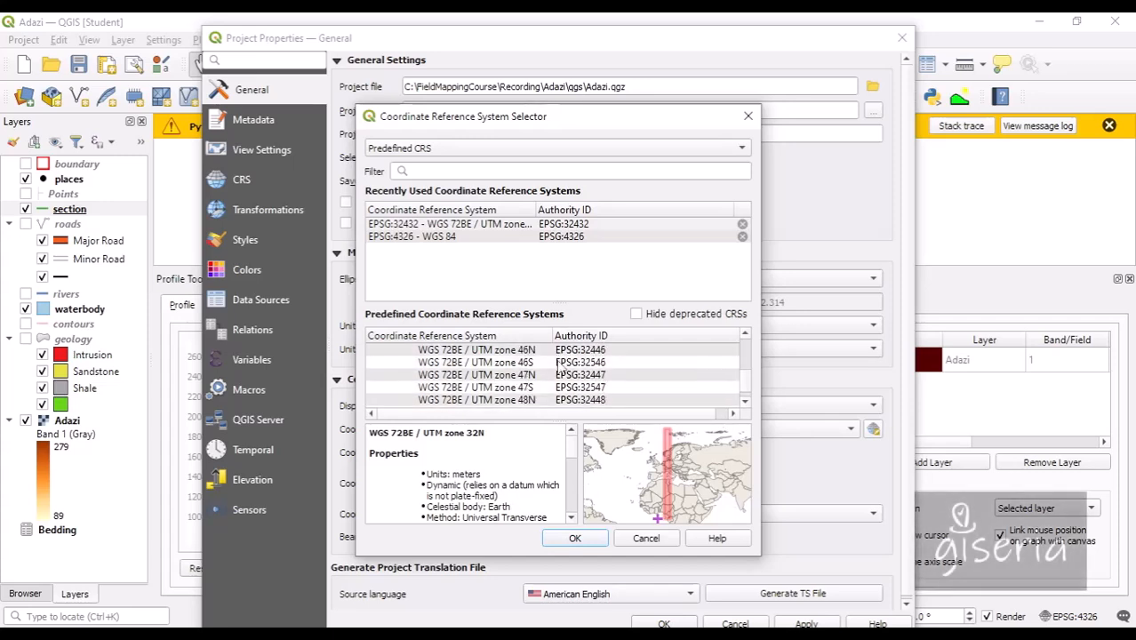
pyautogui.moveTo(745, 389); pyautogui.dragTo(748, 391)
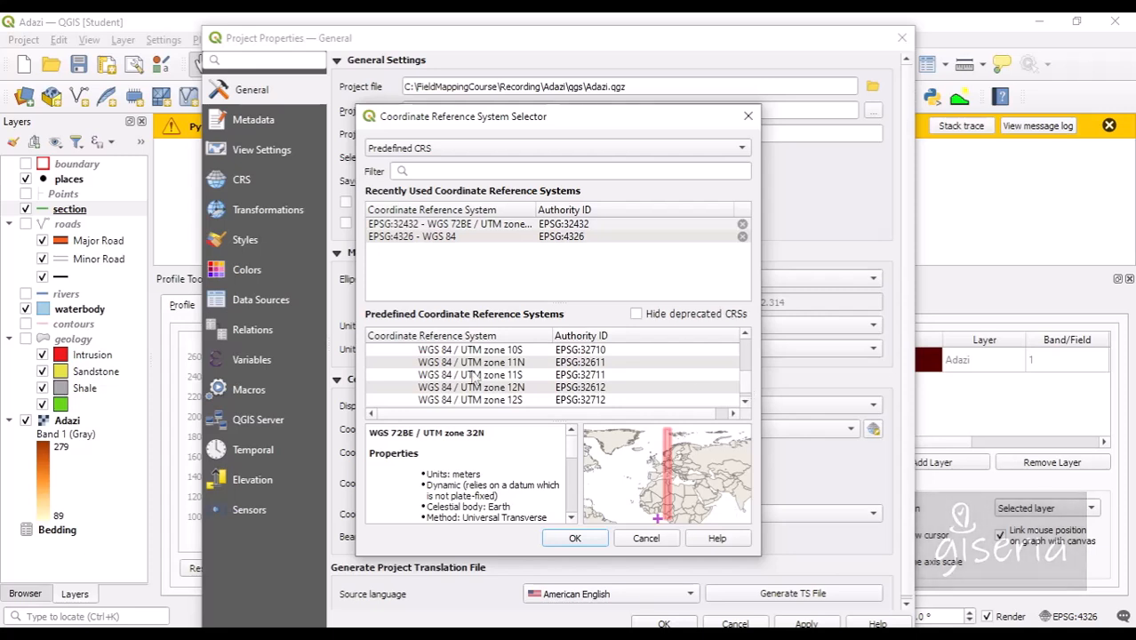
pyautogui.scroll(-1, 495, 377)
pyautogui.scroll(-7, 474, 379)
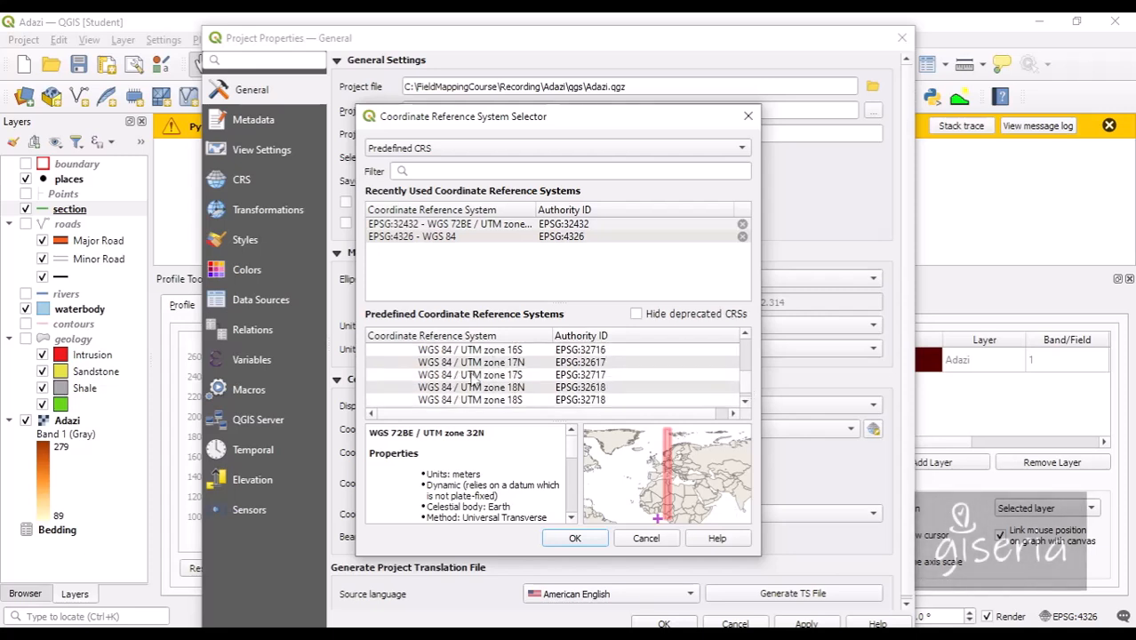
pyautogui.scroll(-5, 474, 380)
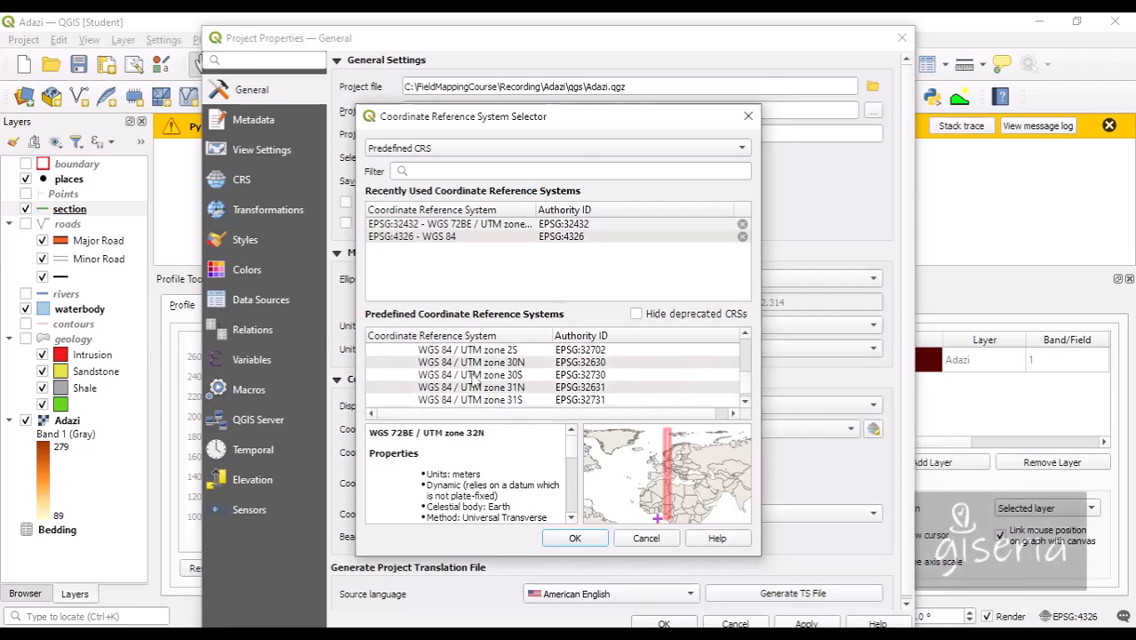
pyautogui.click(527, 388)
pyautogui.click(524, 376)
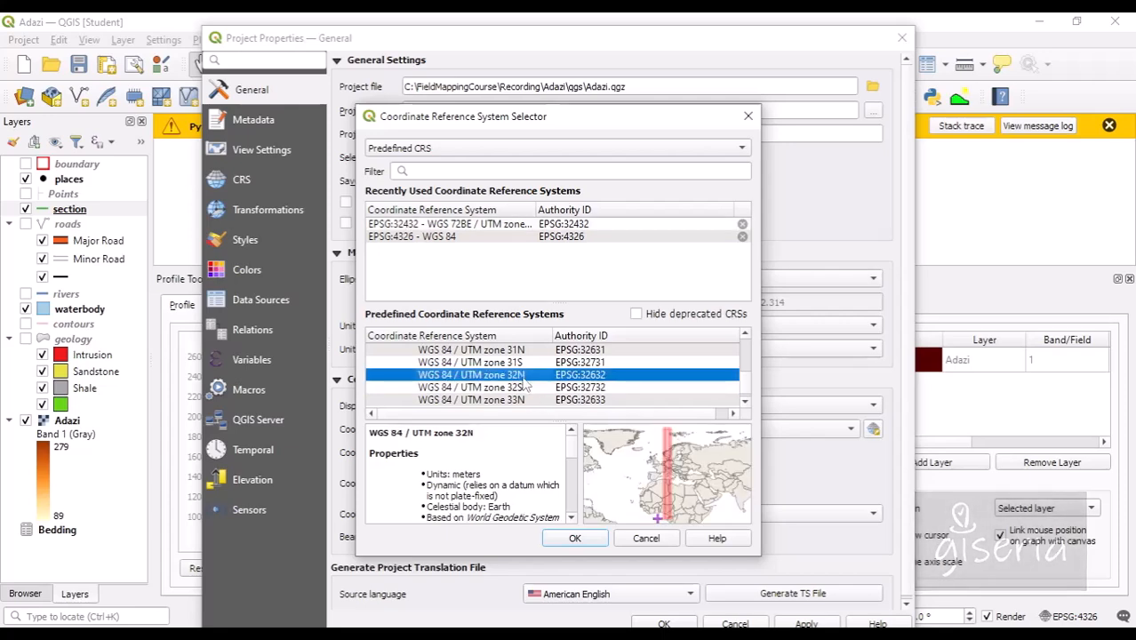
pyautogui.click(576, 539)
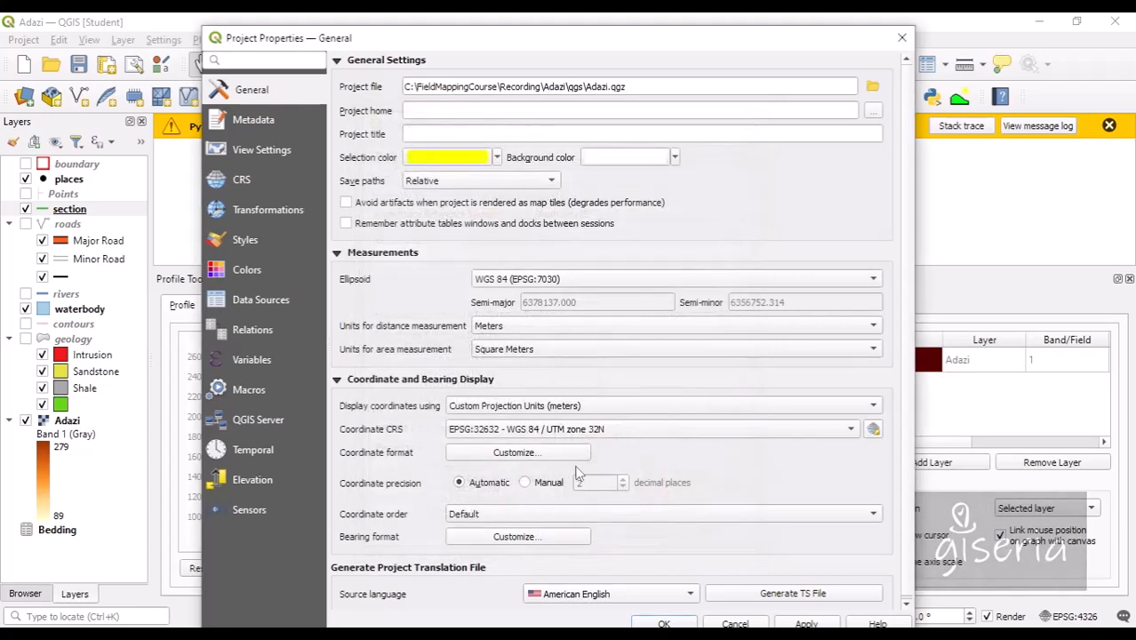
# Keep the coordinate display on Custom Projection Units (meters) and apply the project properties
pyautogui.click(544, 409)
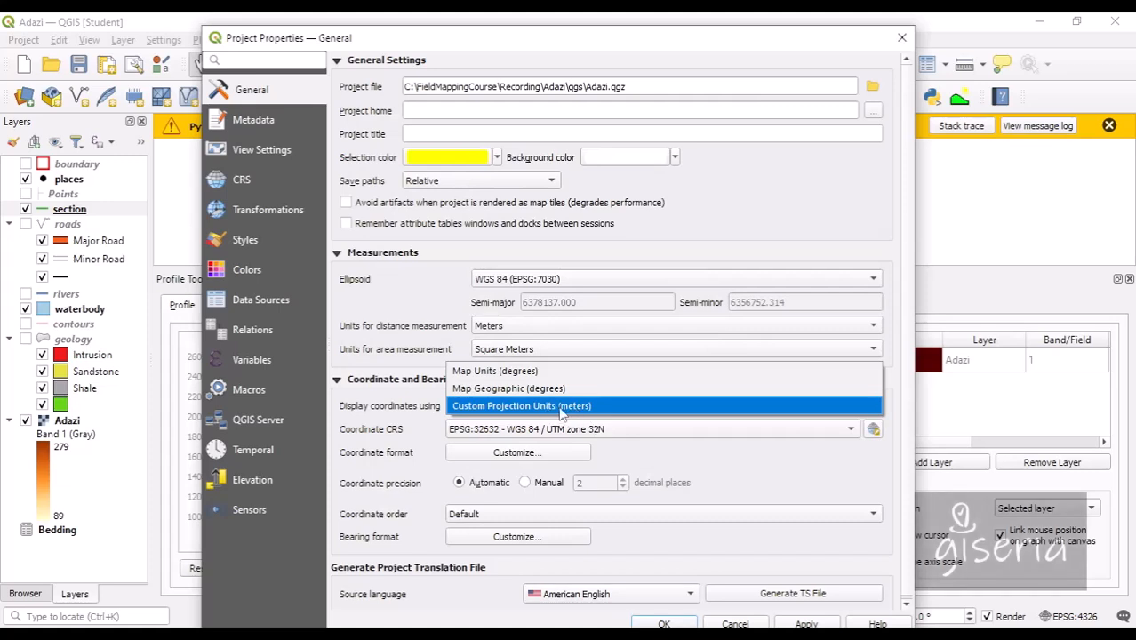
pyautogui.click(650, 482)
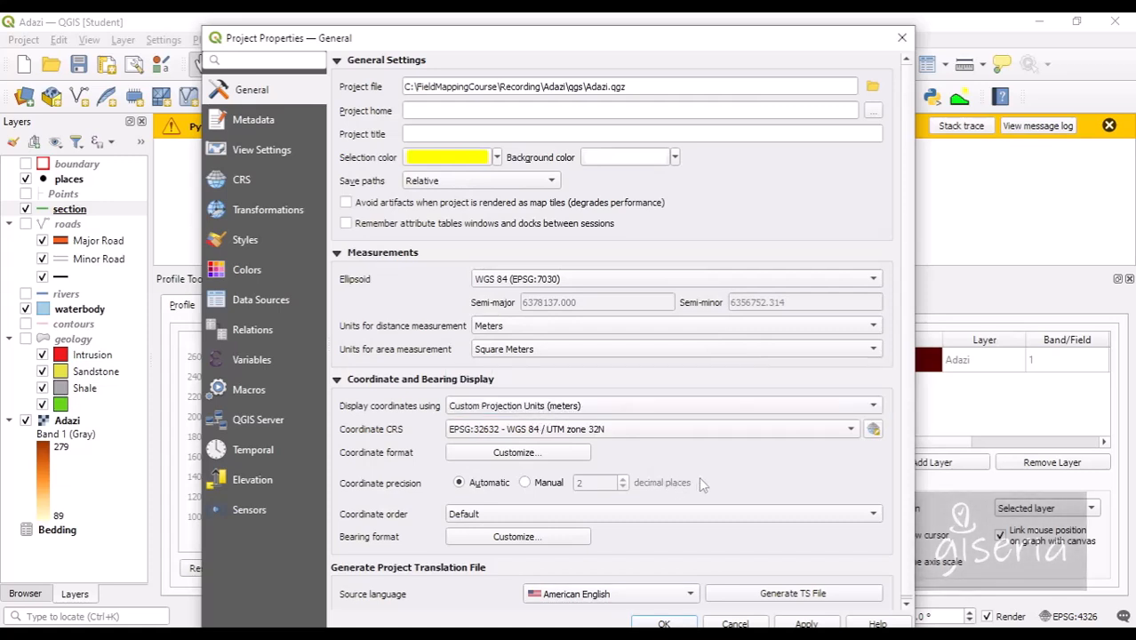
pyautogui.click(563, 412)
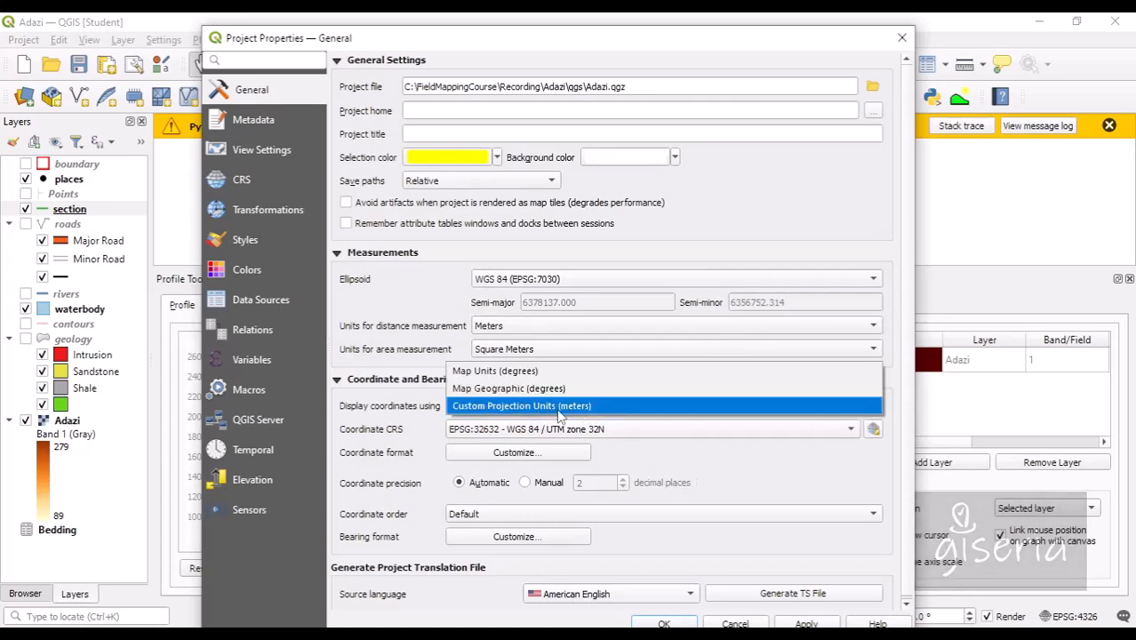
pyautogui.click(563, 406)
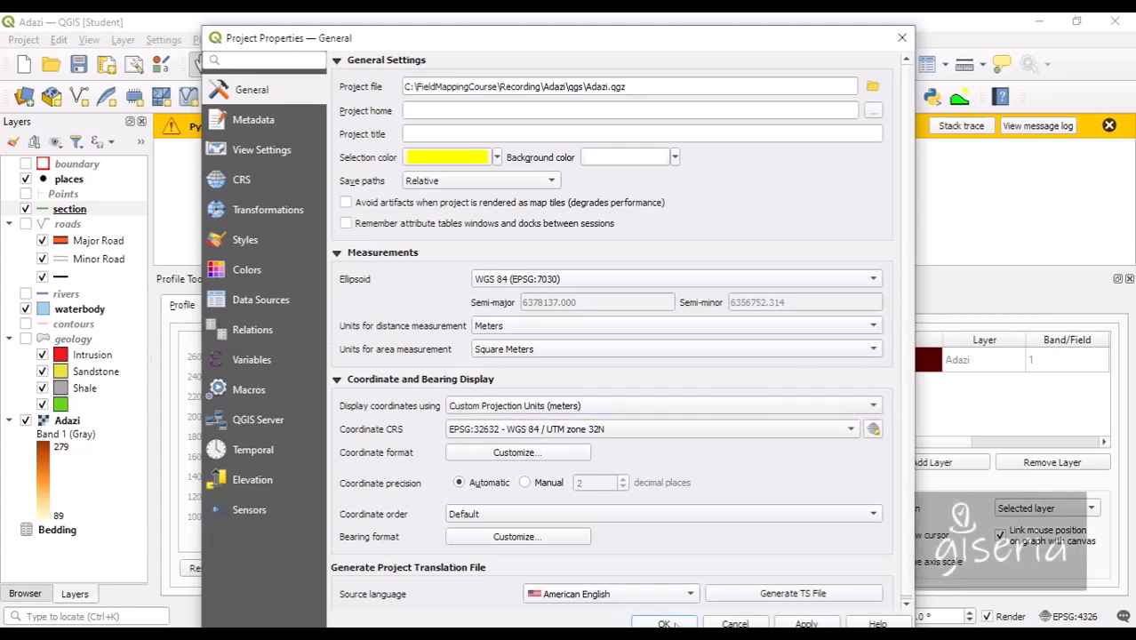
pyautogui.click(674, 623)
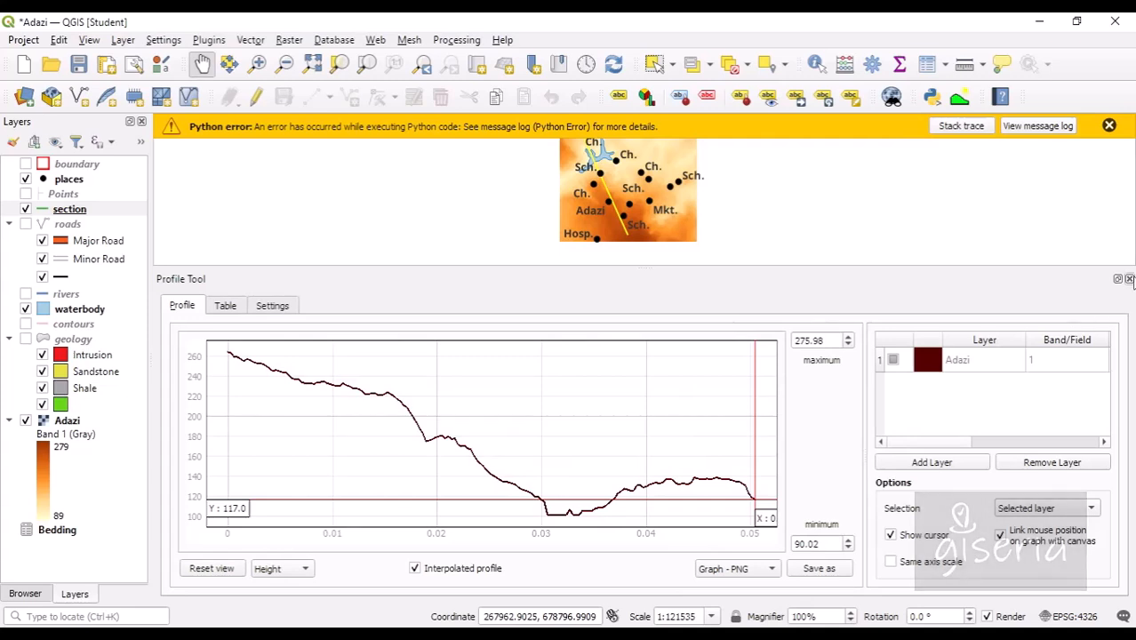
# Restart the Profile Tool with the Adazi raster and plot its profile along the section layer using the Selected layer option
pyautogui.click(1129, 279)
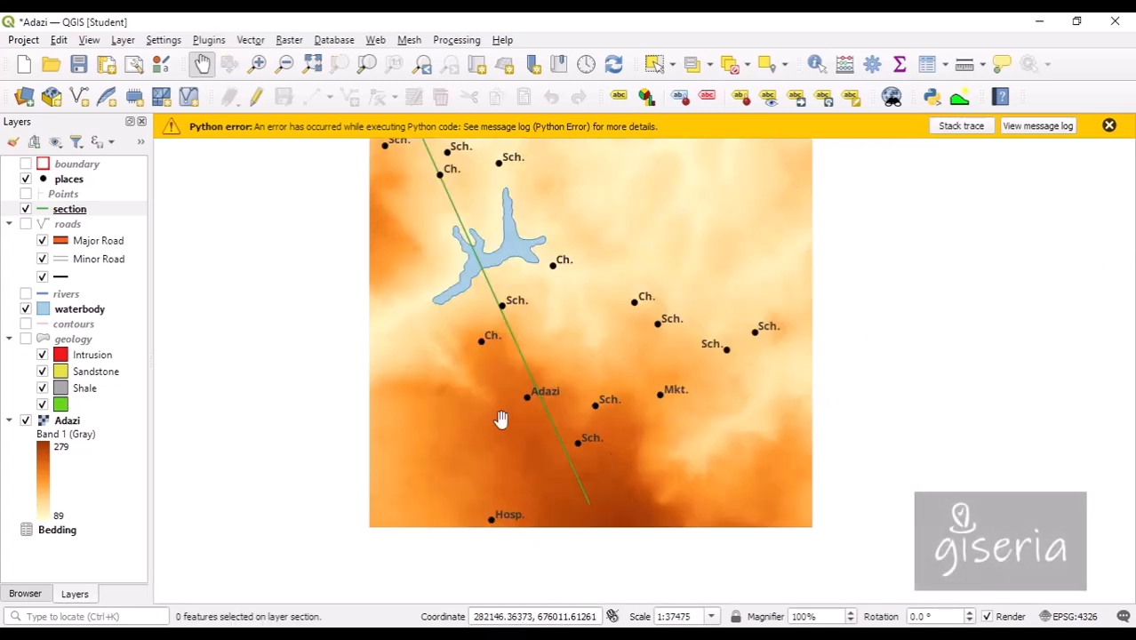
pyautogui.click(961, 98)
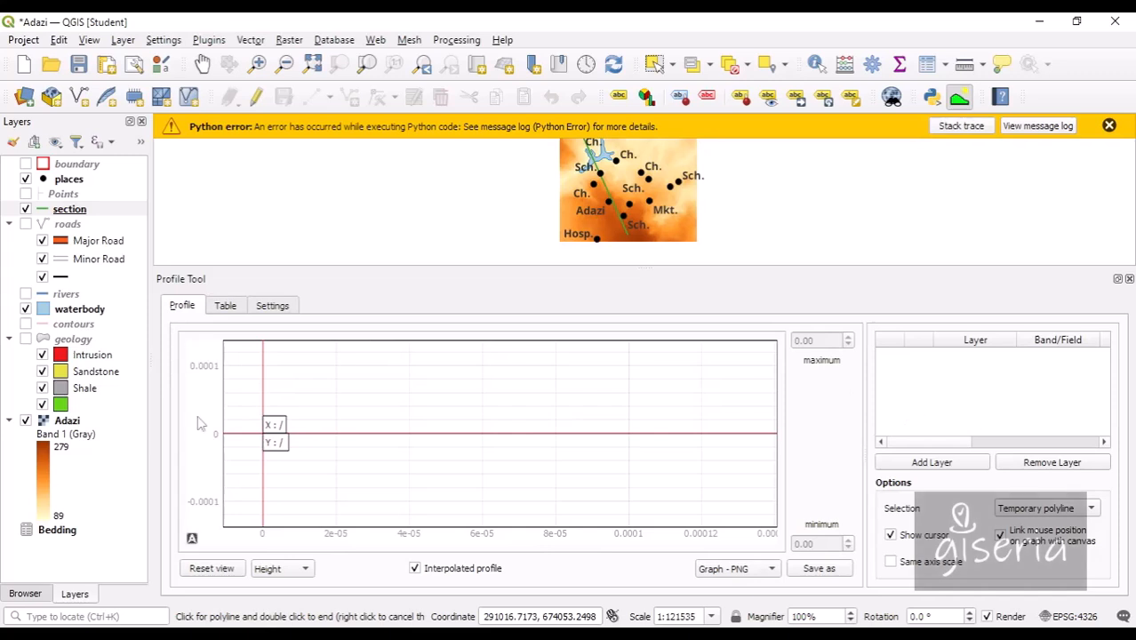
pyautogui.click(71, 424)
pyautogui.click(929, 463)
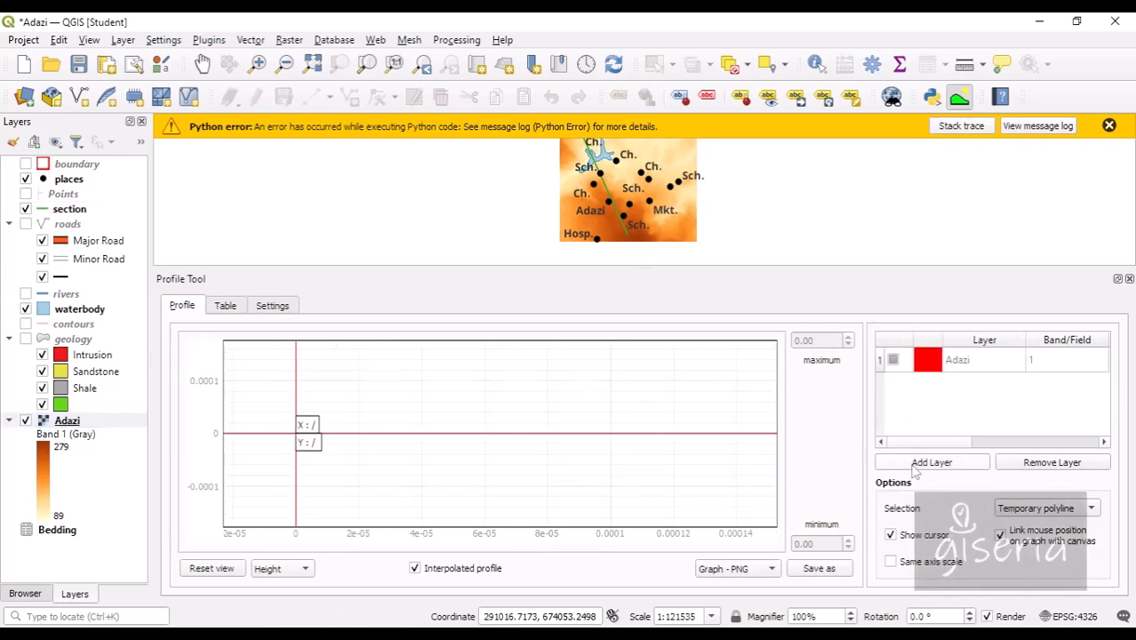
pyautogui.click(69, 209)
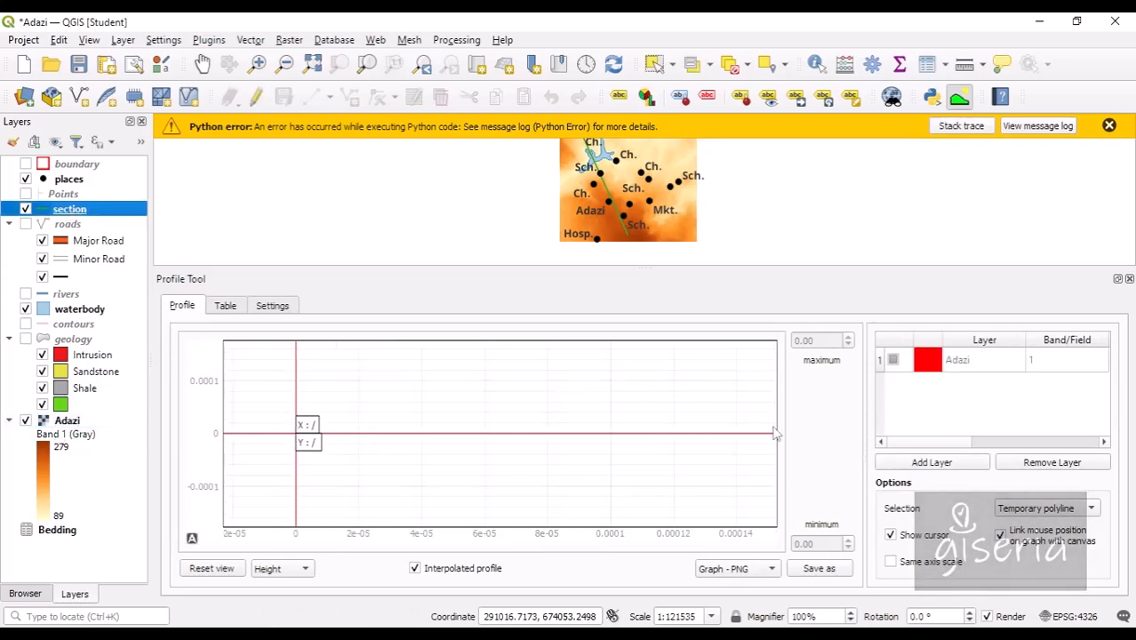
pyautogui.click(1040, 509)
pyautogui.click(1031, 544)
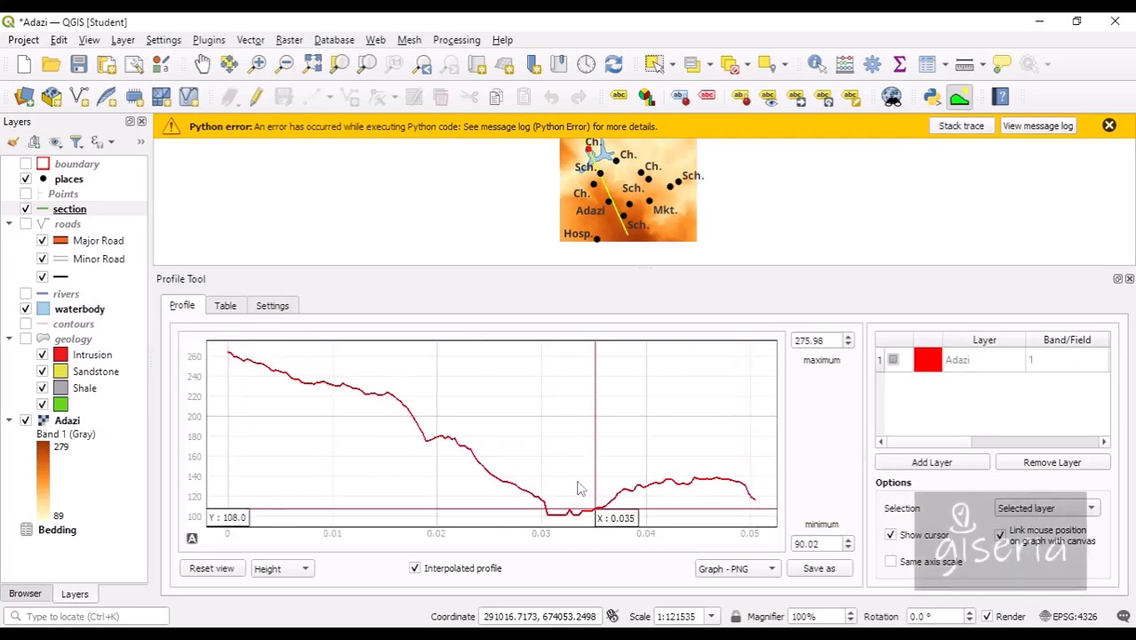
# Export the profile plot to a Matplotlib window, widen it to inspect the axes, and close the plot and export dialog
pyautogui.rightClick(515, 432)
pyautogui.click(555, 533)
pyautogui.click(522, 309)
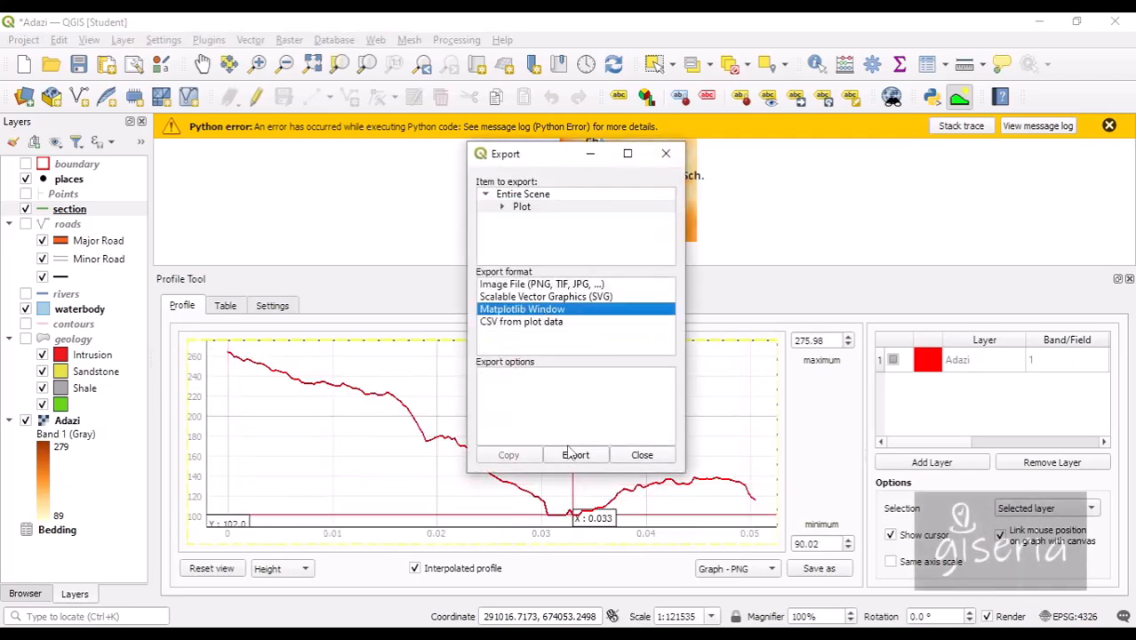
pyautogui.click(575, 455)
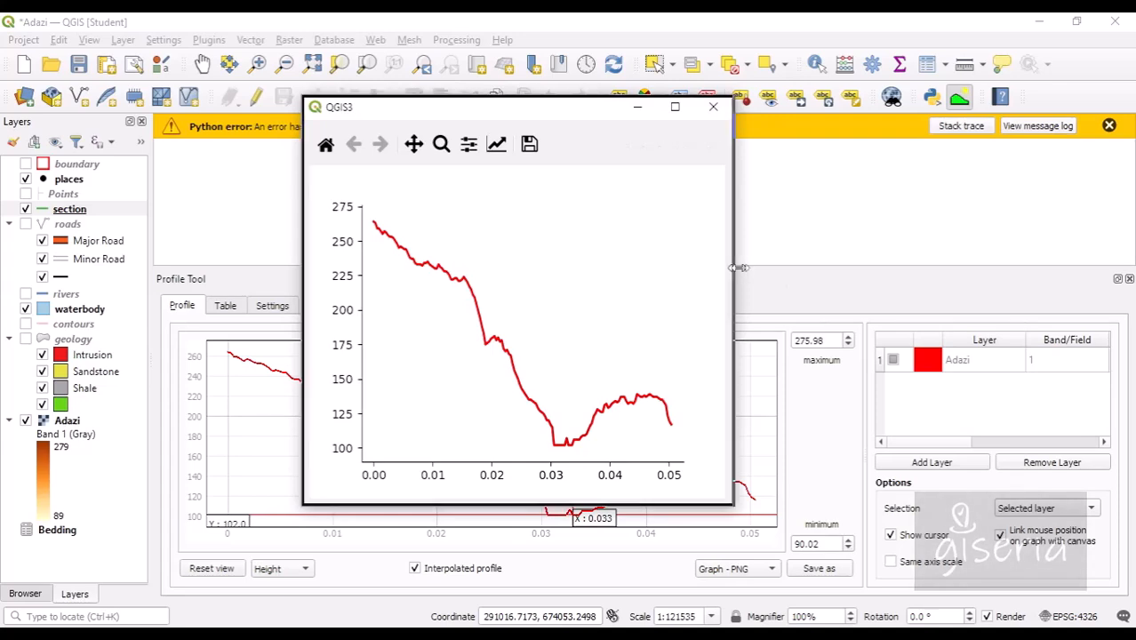
pyautogui.moveTo(732, 282); pyautogui.dragTo(921, 266)
pyautogui.click(904, 106)
pyautogui.click(627, 455)
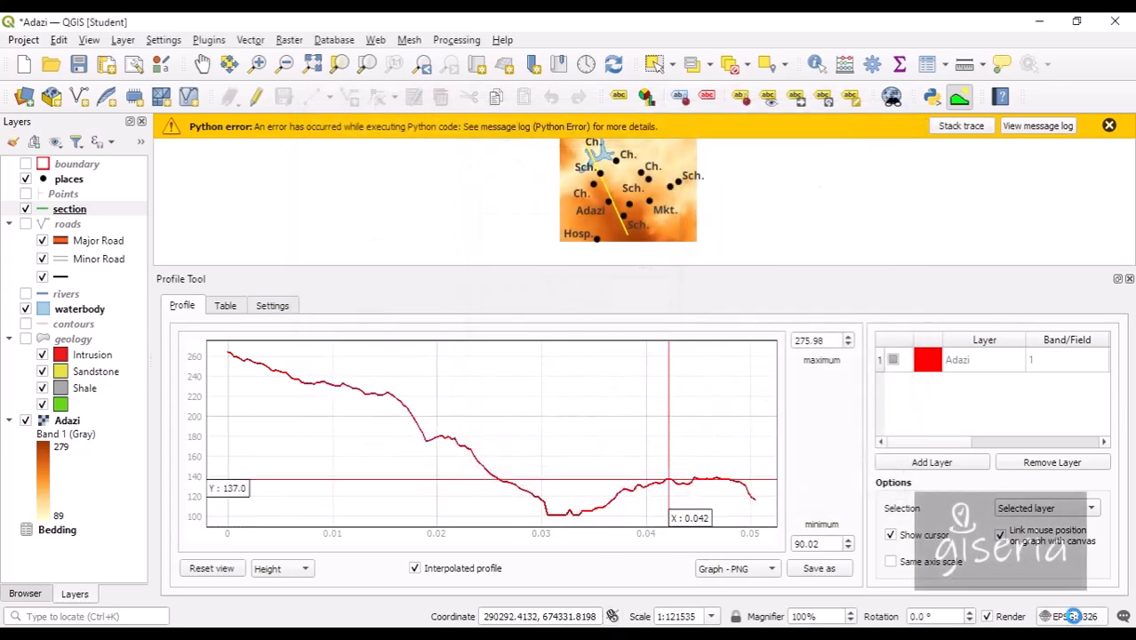
# Set the project CRS to WGS 84 / UTM zone 32N (EPSG:32632)
pyautogui.click(1074, 616)
pyautogui.click(470, 173)
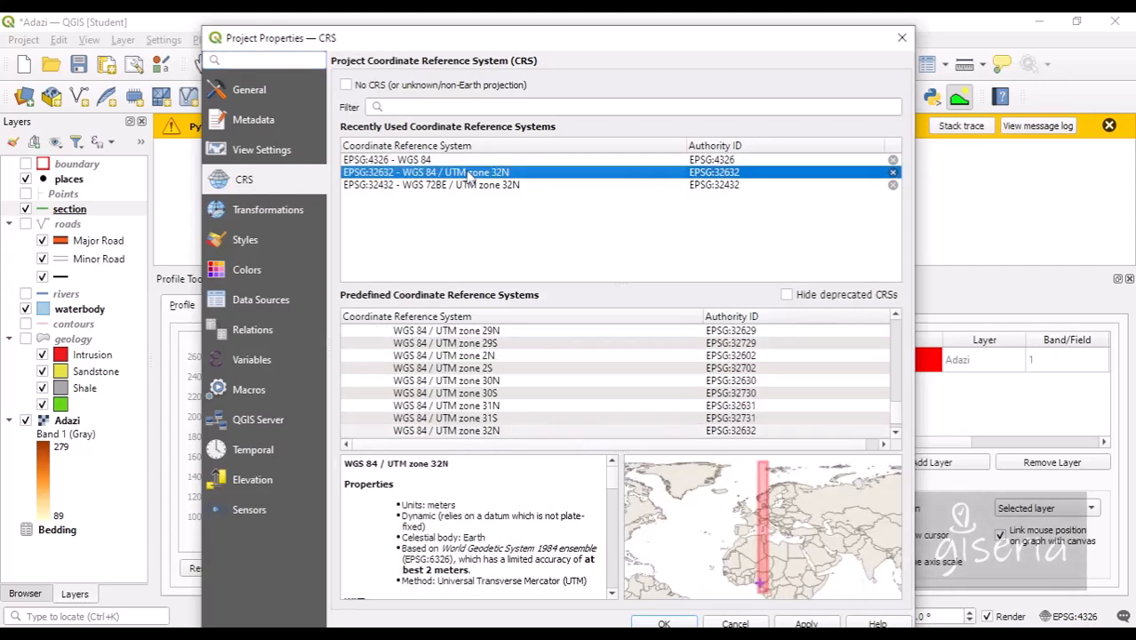
pyautogui.click(686, 623)
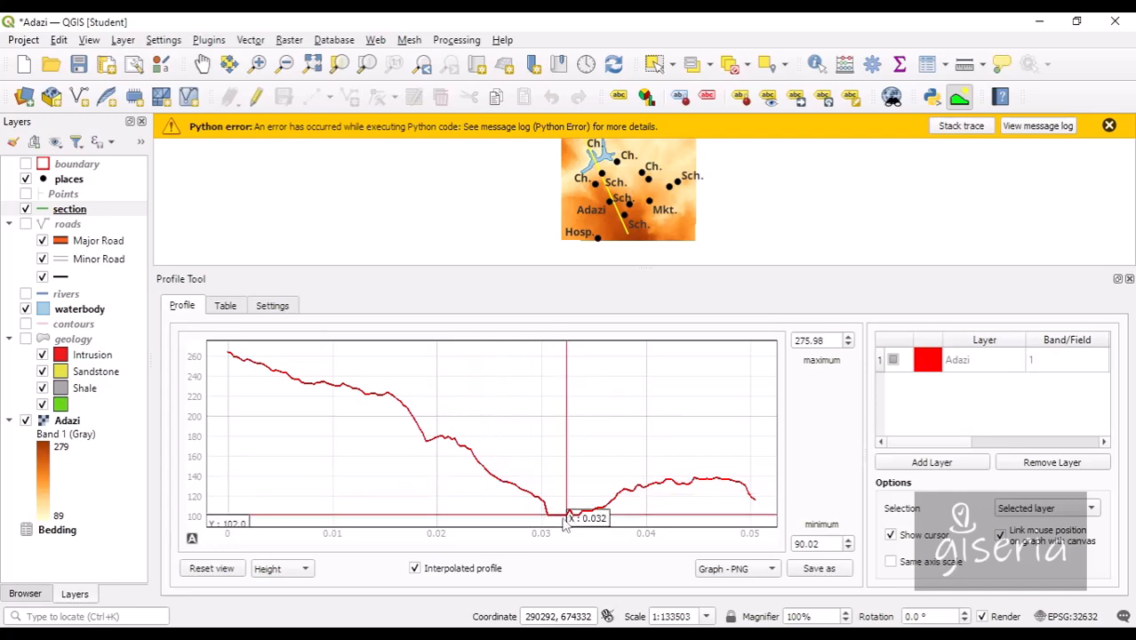
# Check the profile's distance axis under the new project CRS in a Matplotlib export, then close the plot and export dialog
pyautogui.rightClick(558, 349)
pyautogui.click(628, 451)
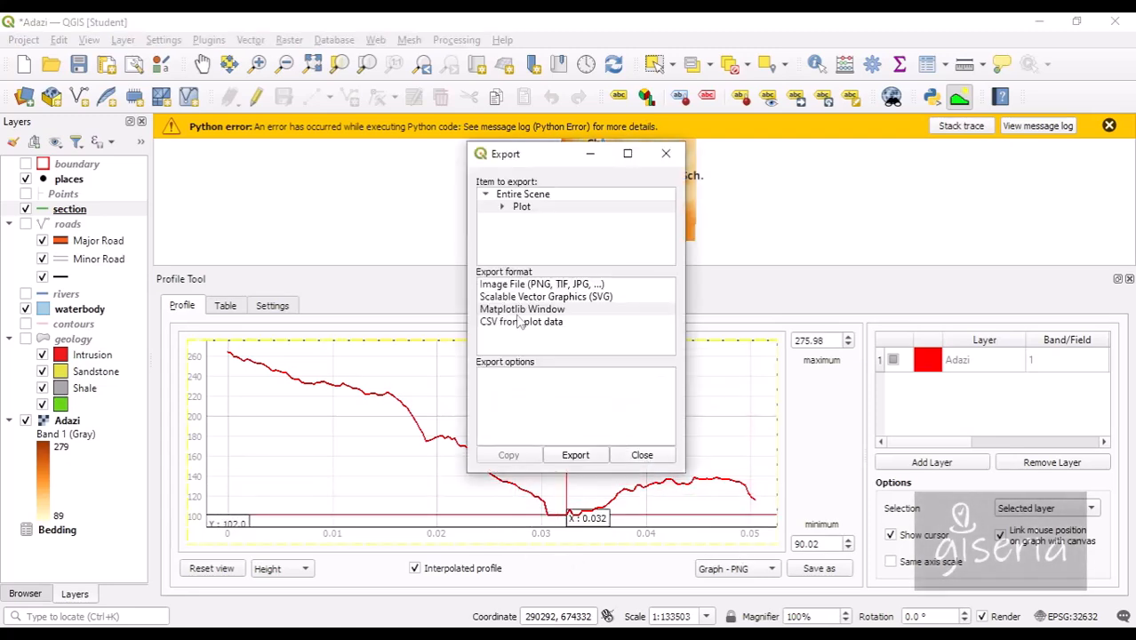
pyautogui.click(544, 311)
pyautogui.click(577, 456)
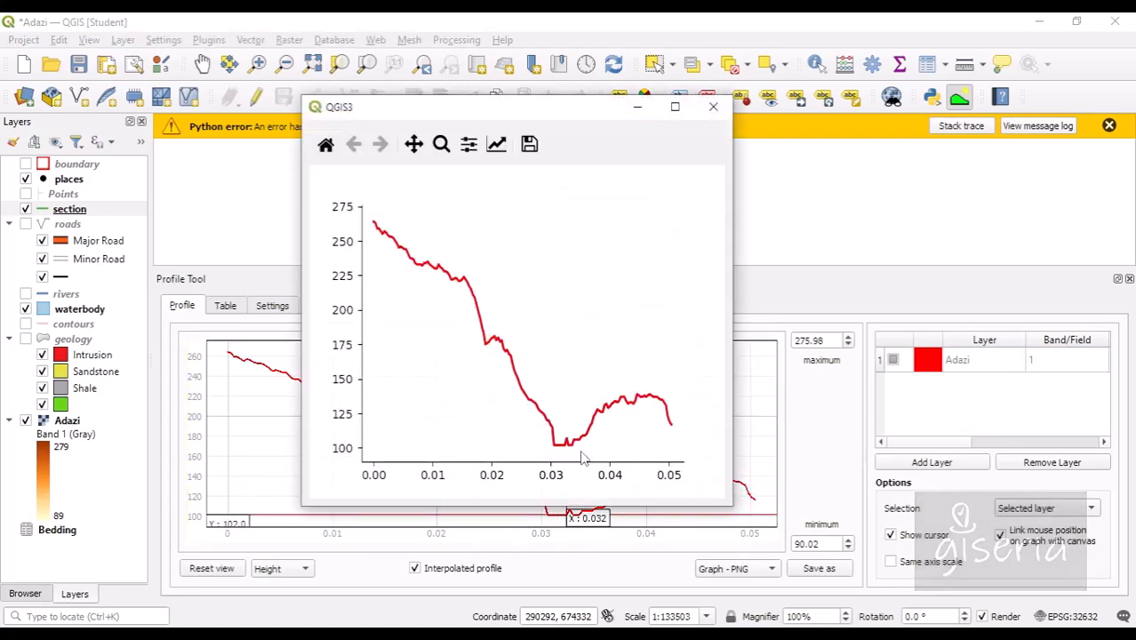
pyautogui.click(720, 108)
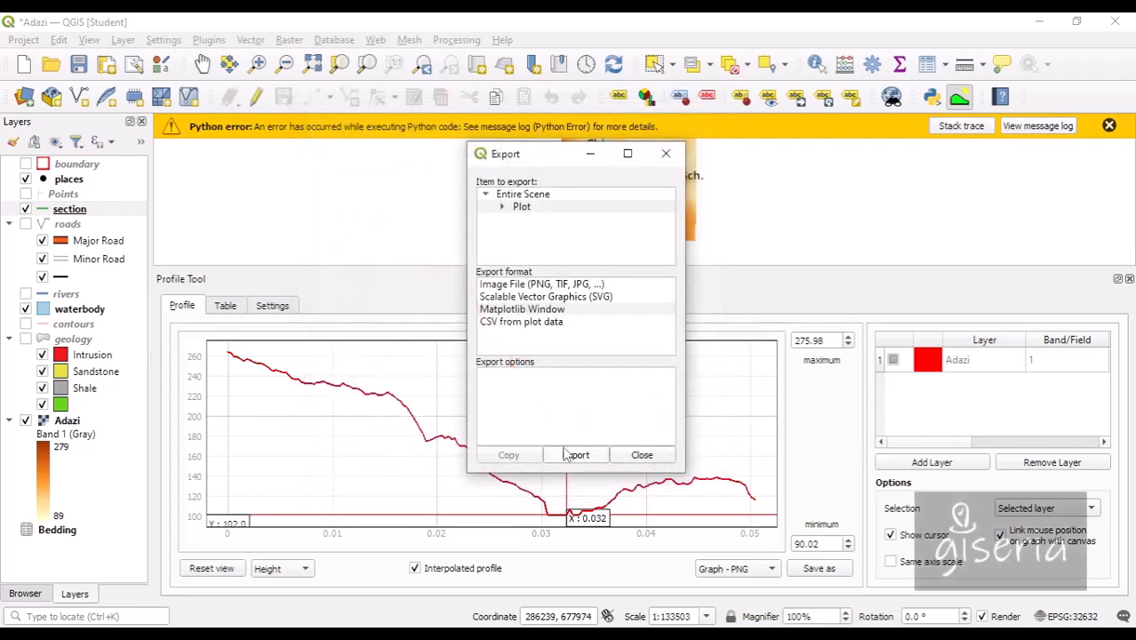
pyautogui.click(622, 455)
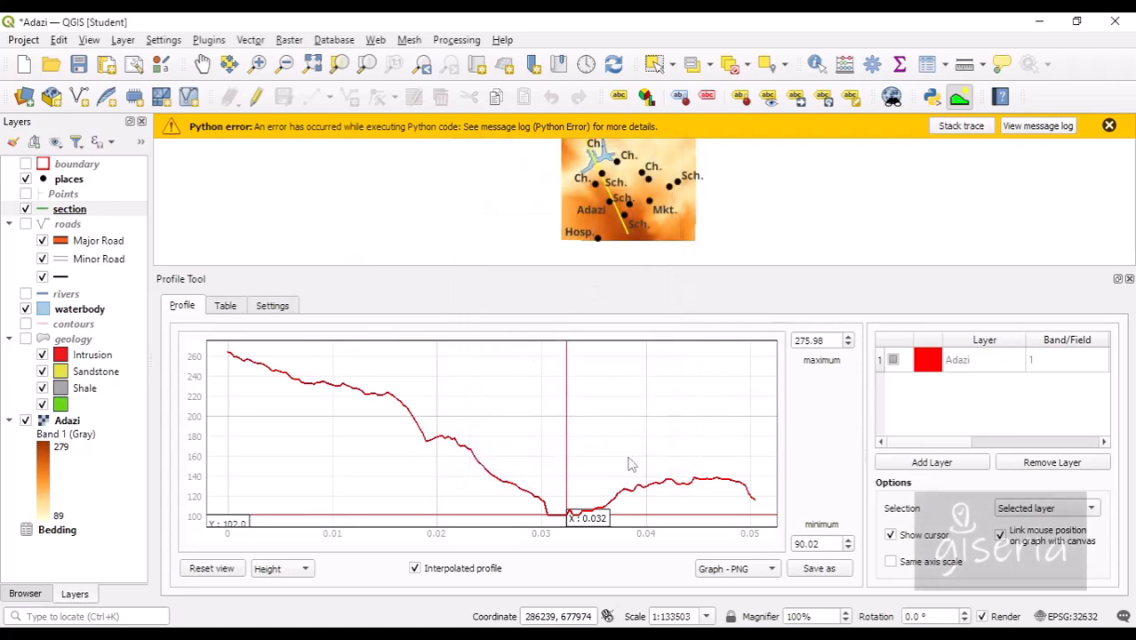
# Export the terrain profile to a Matplotlib window again and widen that window on both sides
pyautogui.rightClick(436, 373)
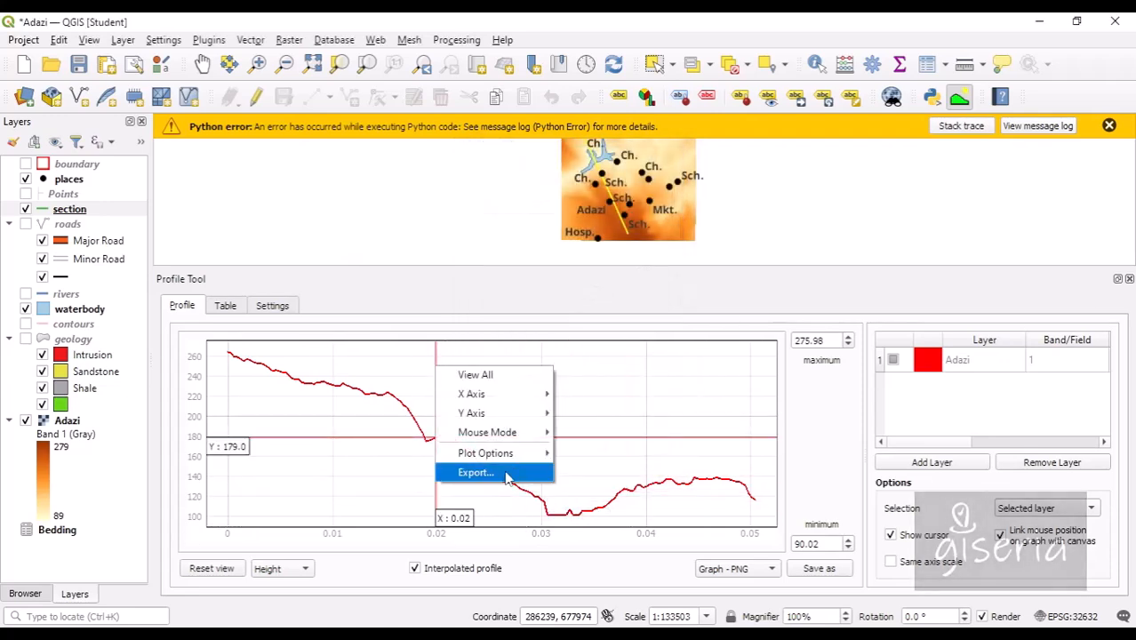
pyautogui.click(507, 478)
pyautogui.click(538, 311)
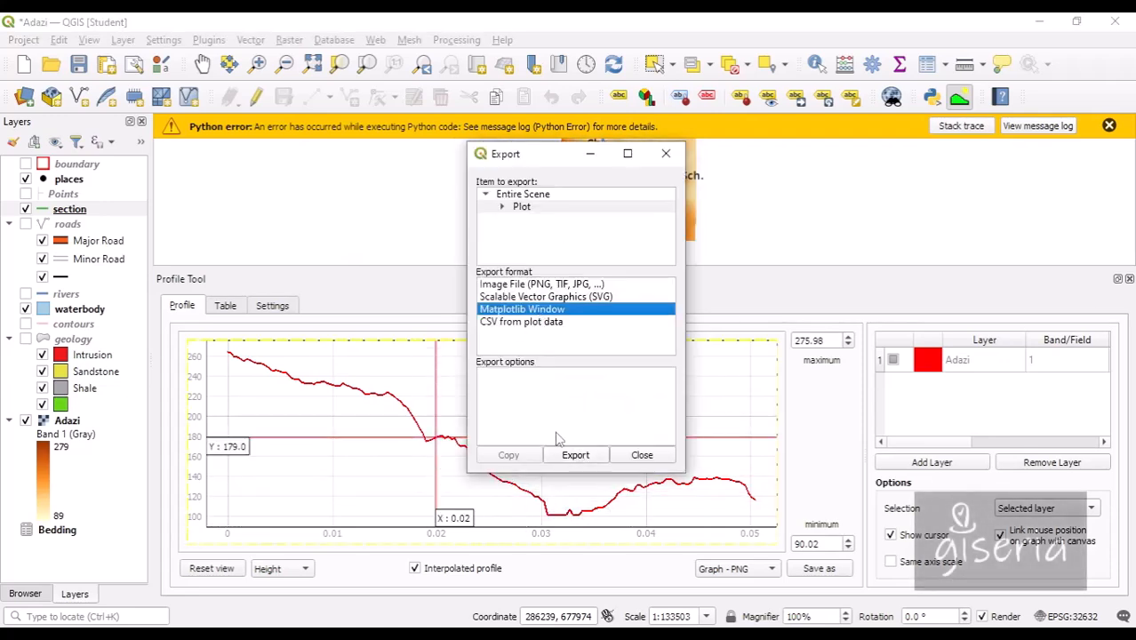
pyautogui.click(575, 454)
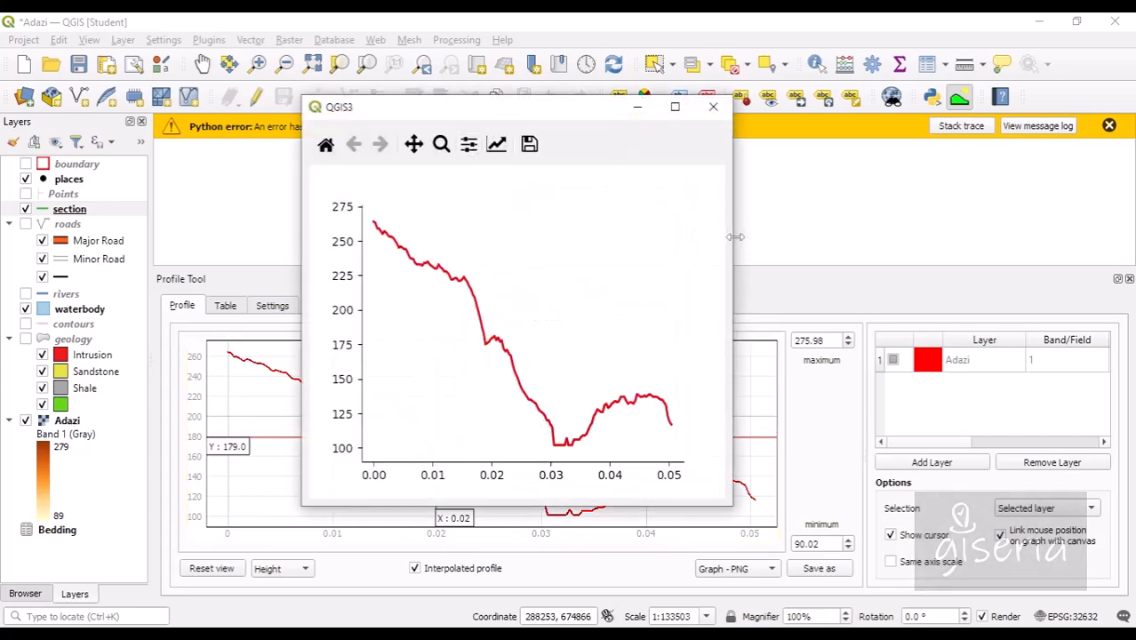
pyautogui.moveTo(735, 236); pyautogui.dragTo(1075, 237)
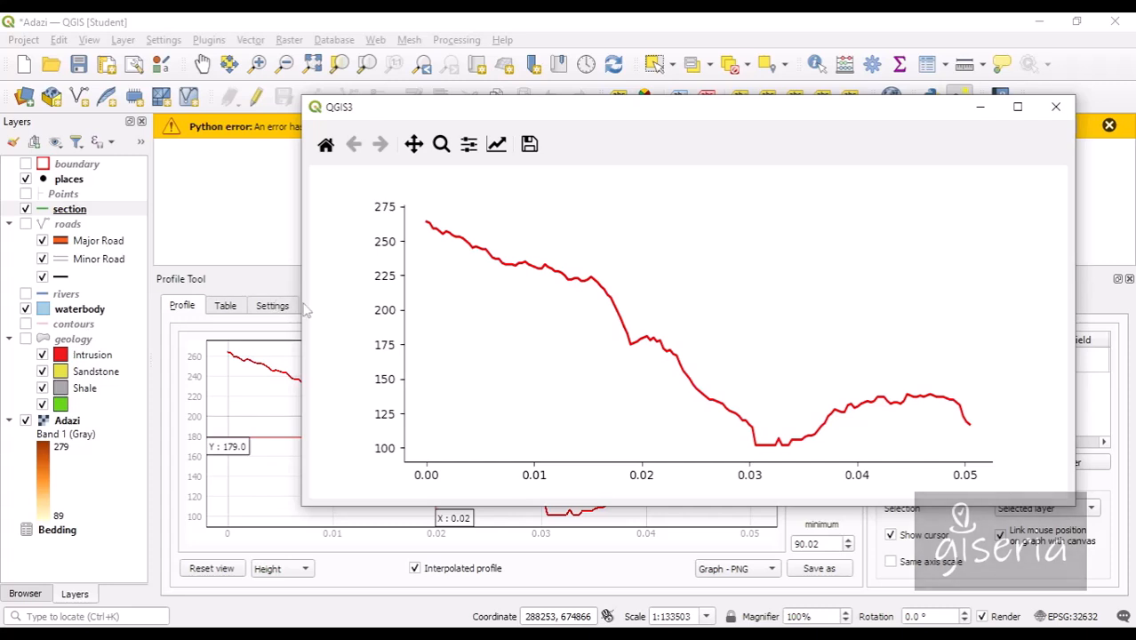
pyautogui.moveTo(303, 302); pyautogui.dragTo(190, 304)
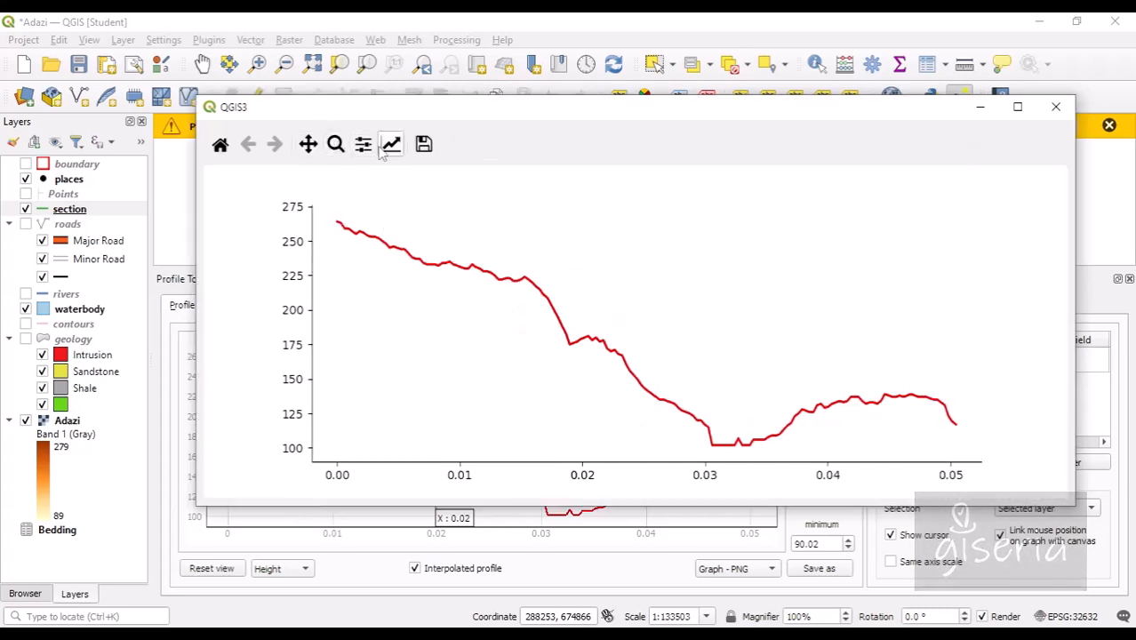
# Pan the exported profile curve slightly within its axes and apply a tight layout to the plot borders
pyautogui.click(311, 150)
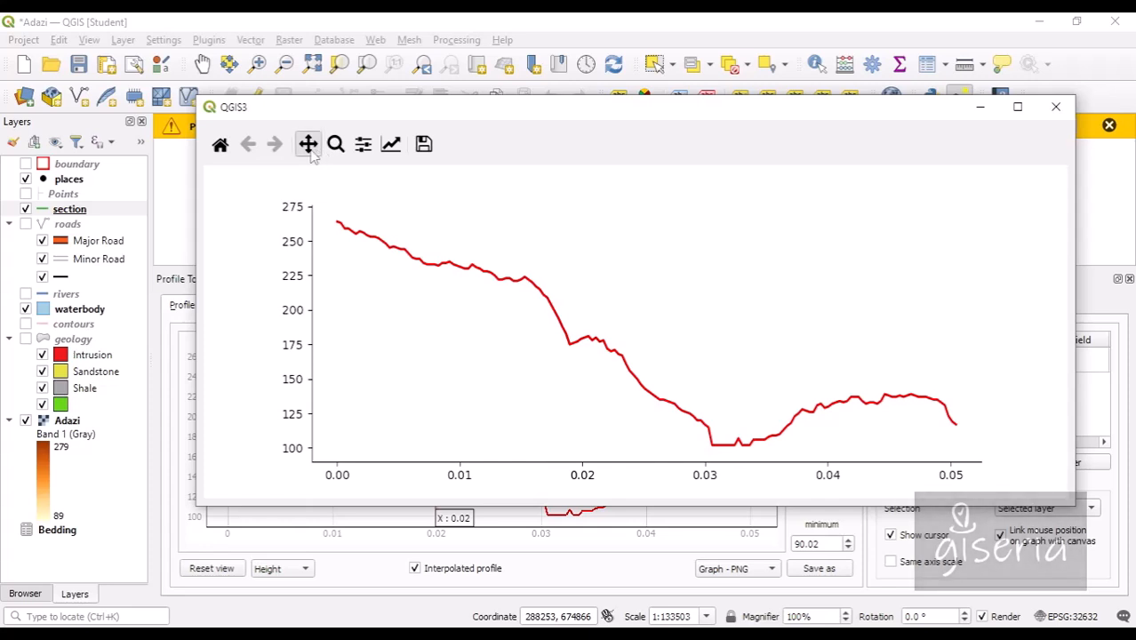
pyautogui.moveTo(401, 322)
pyautogui.mouseDown()
pyautogui.moveTo(386, 319)
pyautogui.moveTo(531, 324)
pyautogui.moveTo(387, 315)
pyautogui.mouseUp()
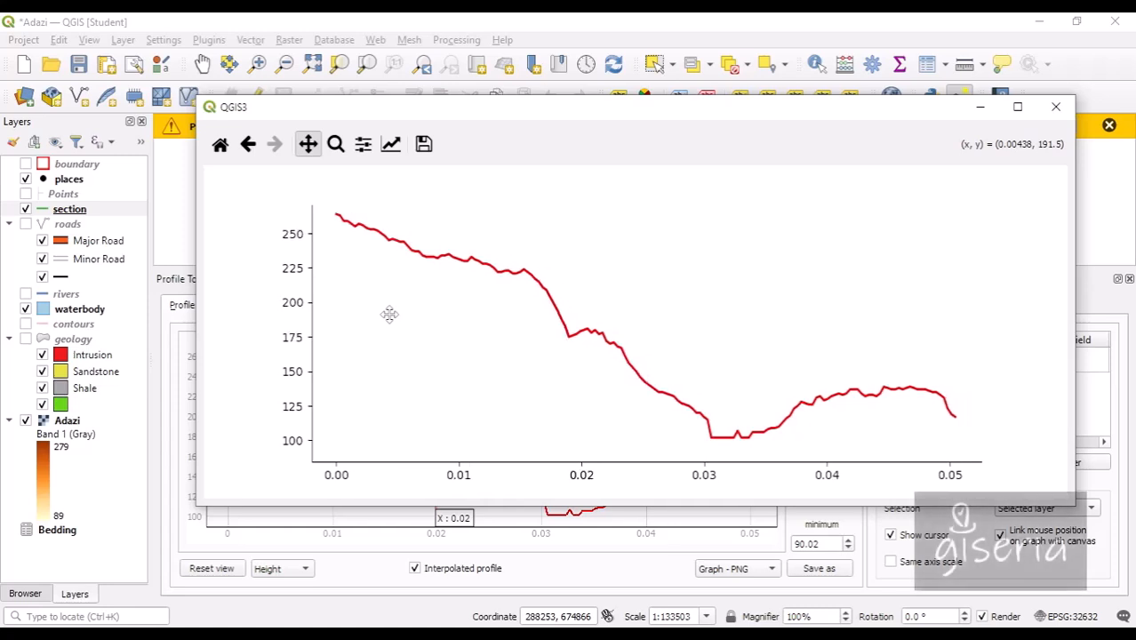
pyautogui.click(363, 145)
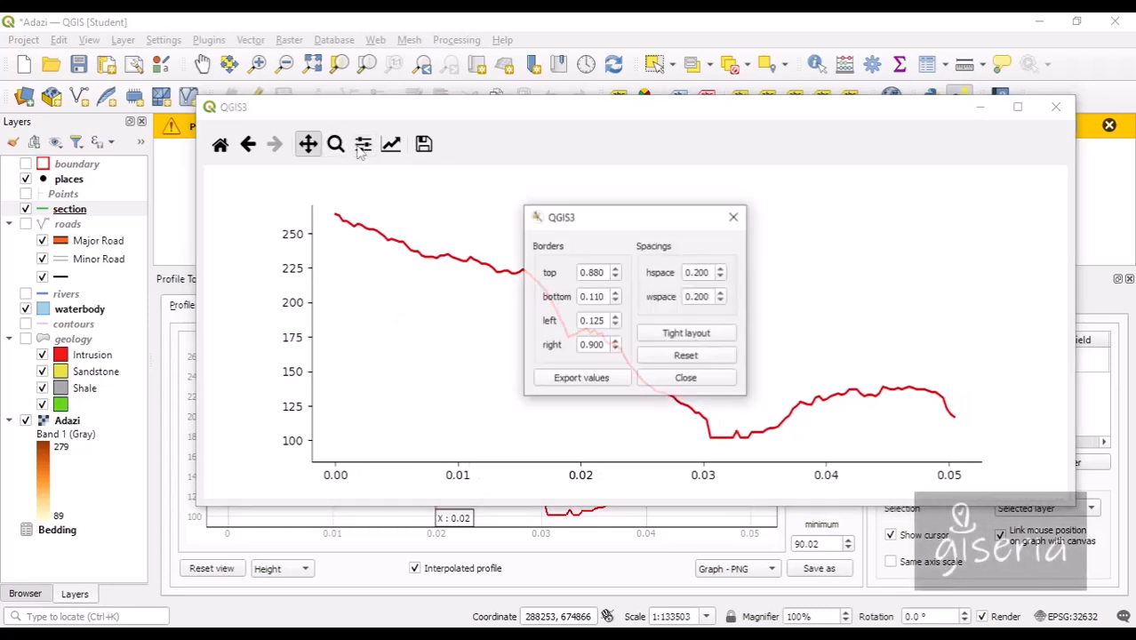
pyautogui.click(689, 335)
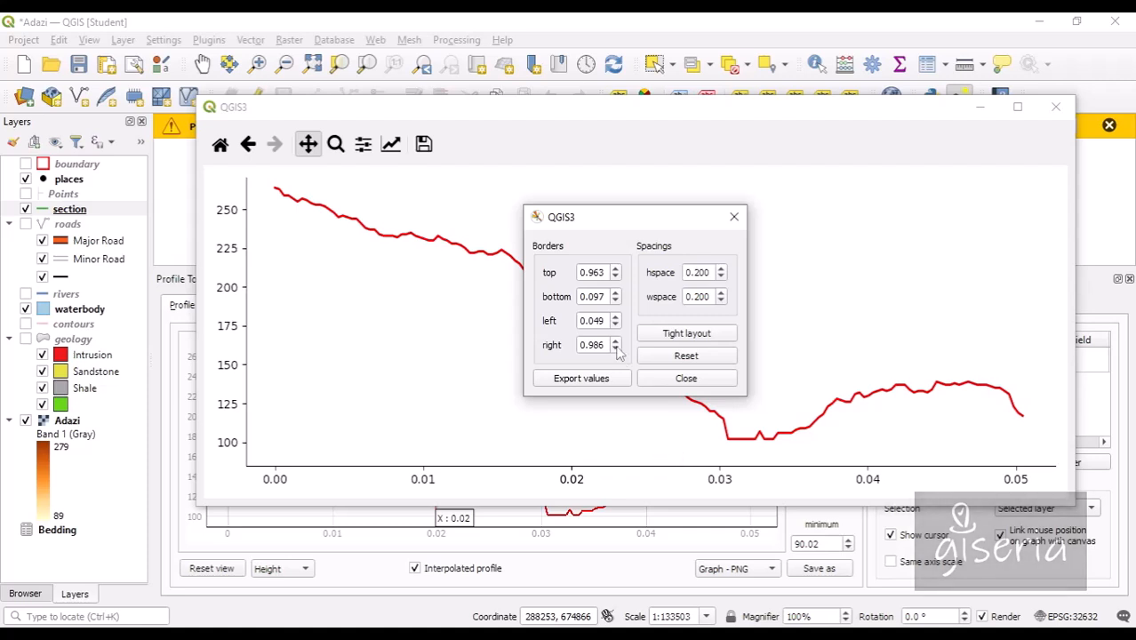
# Close the layout settings, open the plot's figure options and enter Elevation (m) as the X-axis label
pyautogui.click(680, 381)
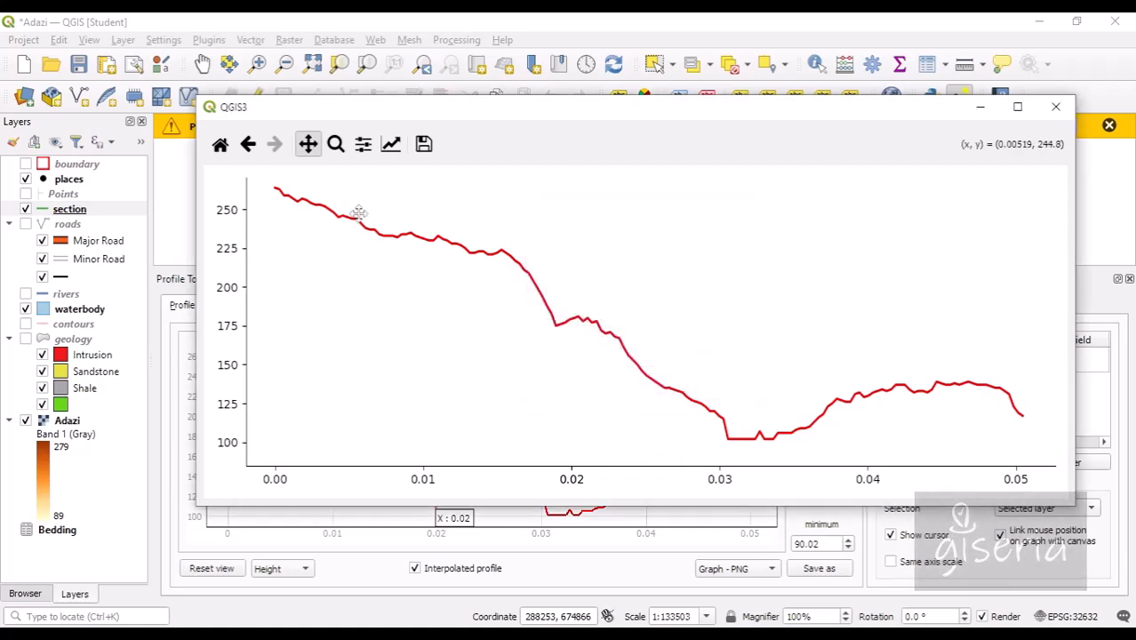
pyautogui.click(392, 145)
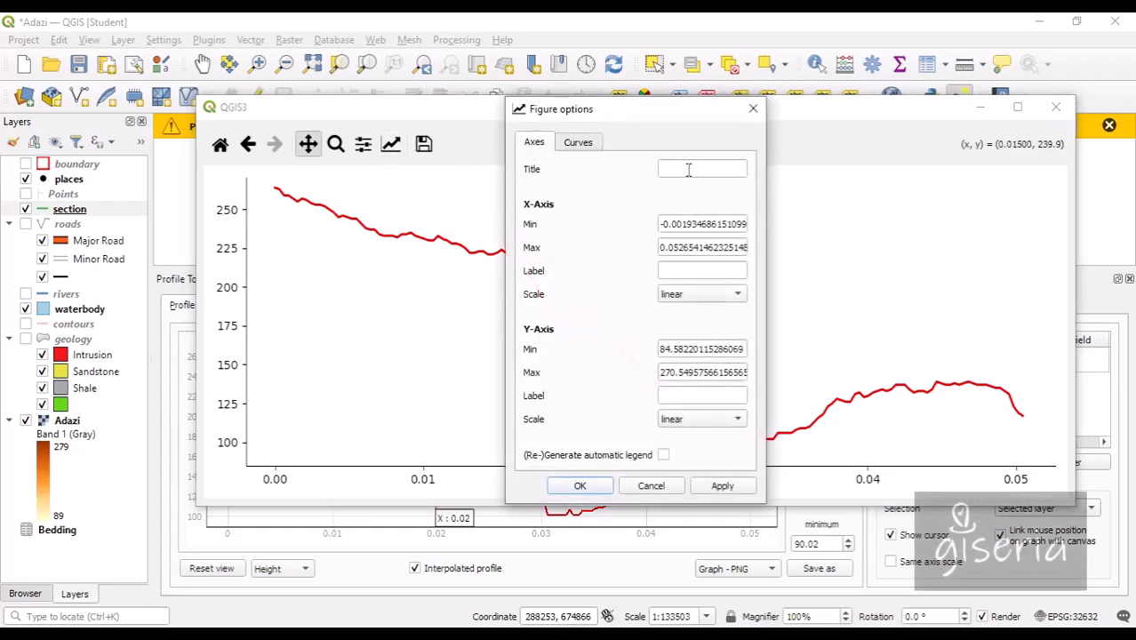
pyautogui.click(681, 273)
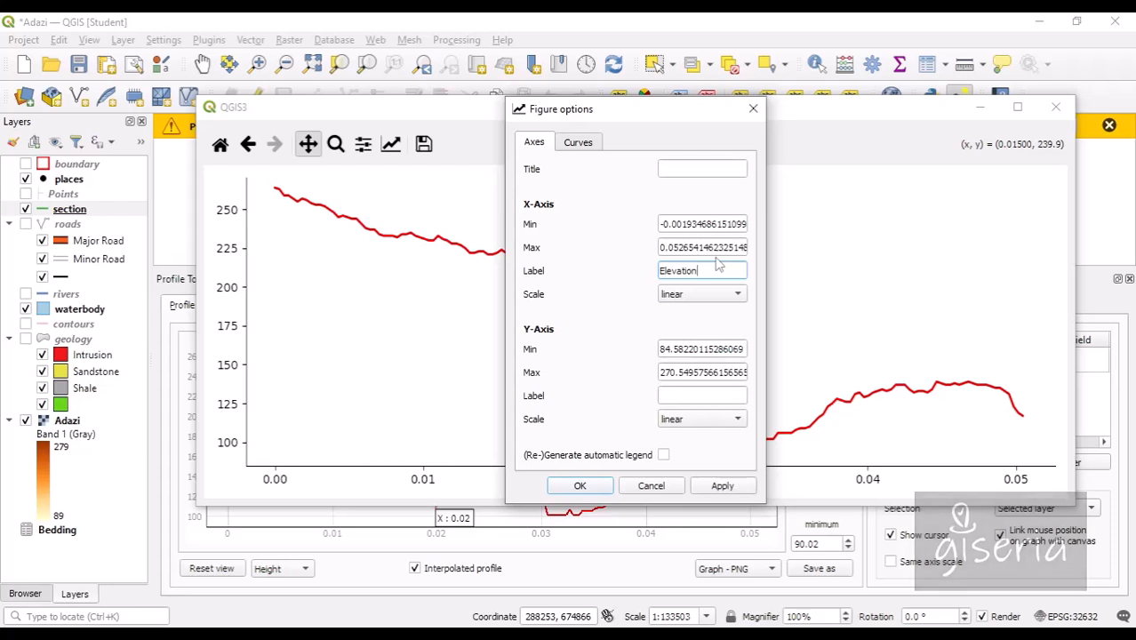
pyautogui.click(716, 396)
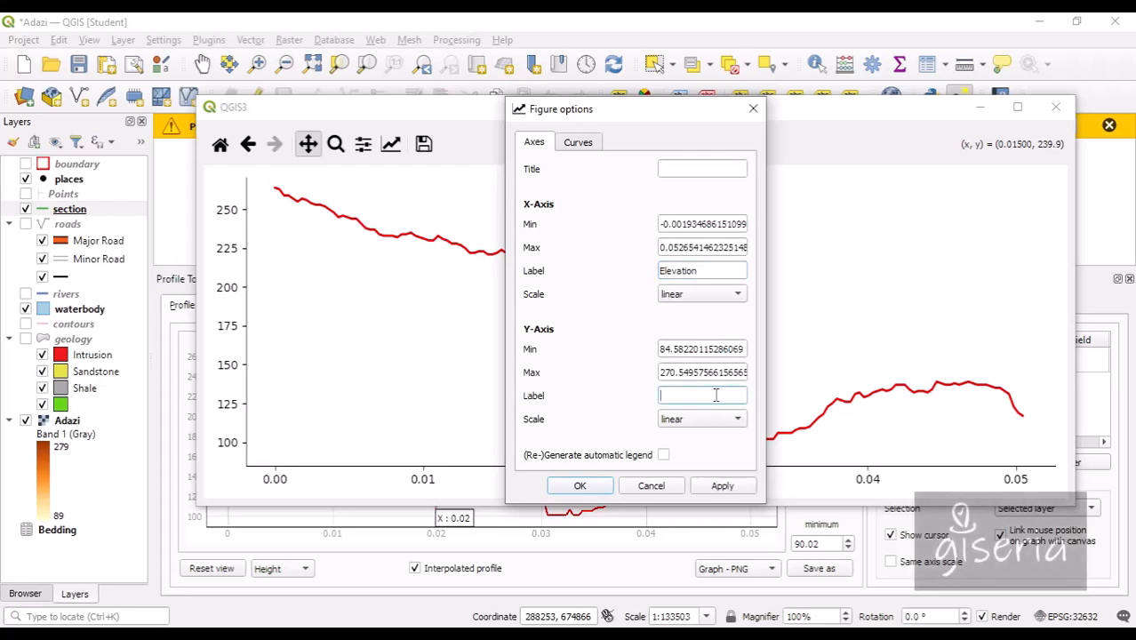
pyautogui.click(711, 271)
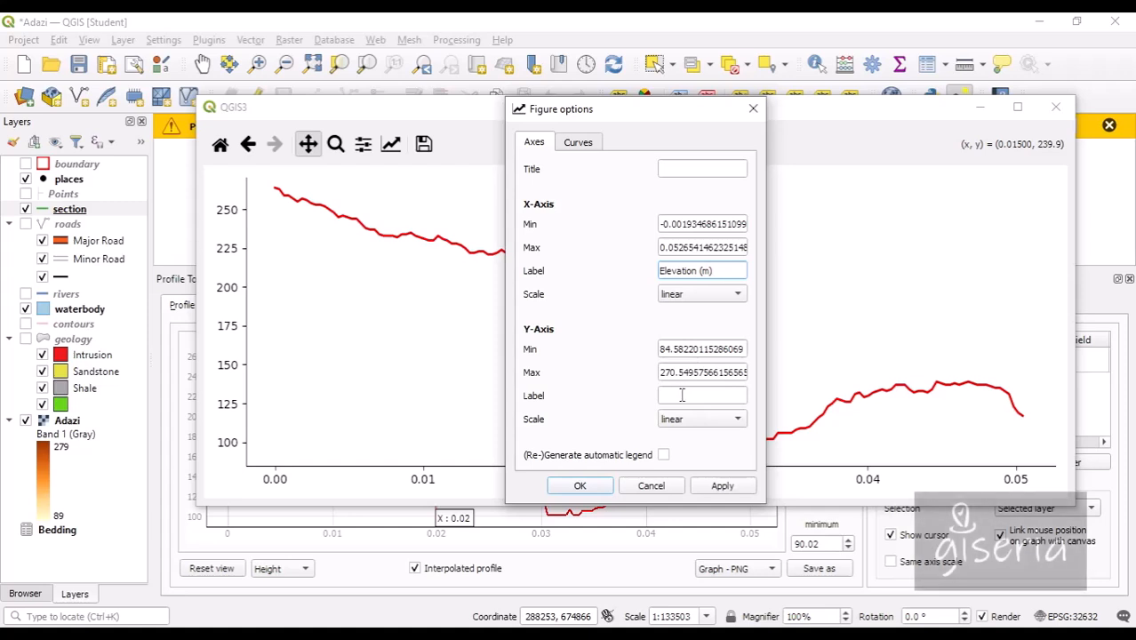
# Move the text Elevation (m) from the X-axis label to the Y-axis label and label the X-axis degrees
pyautogui.moveTo(728, 270); pyautogui.dragTo(668, 271)
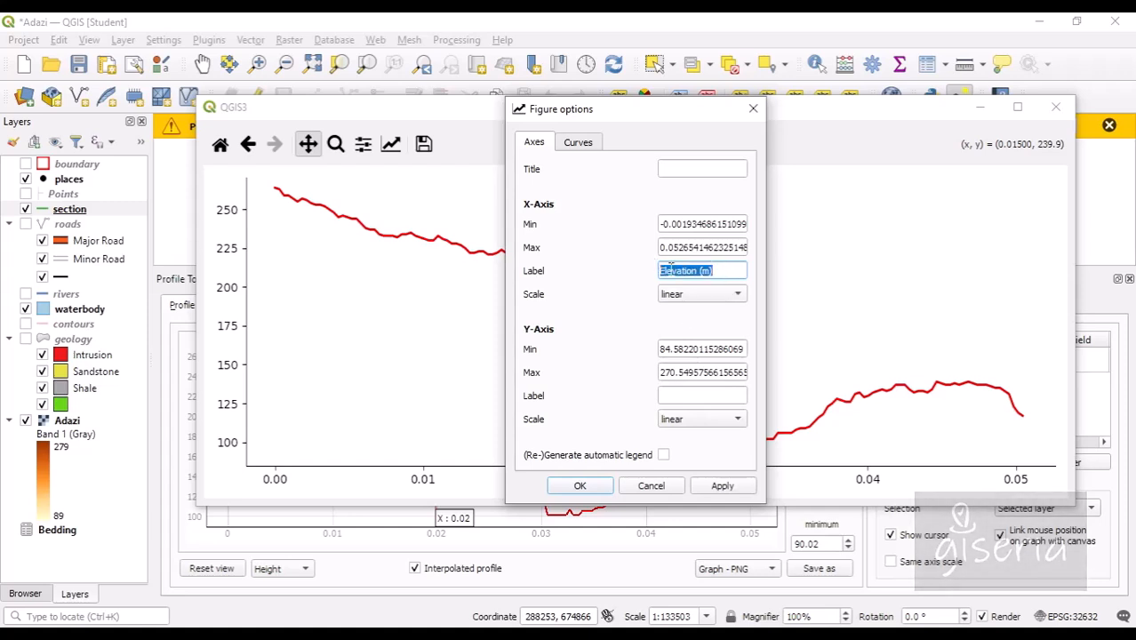
pyautogui.rightClick(669, 269)
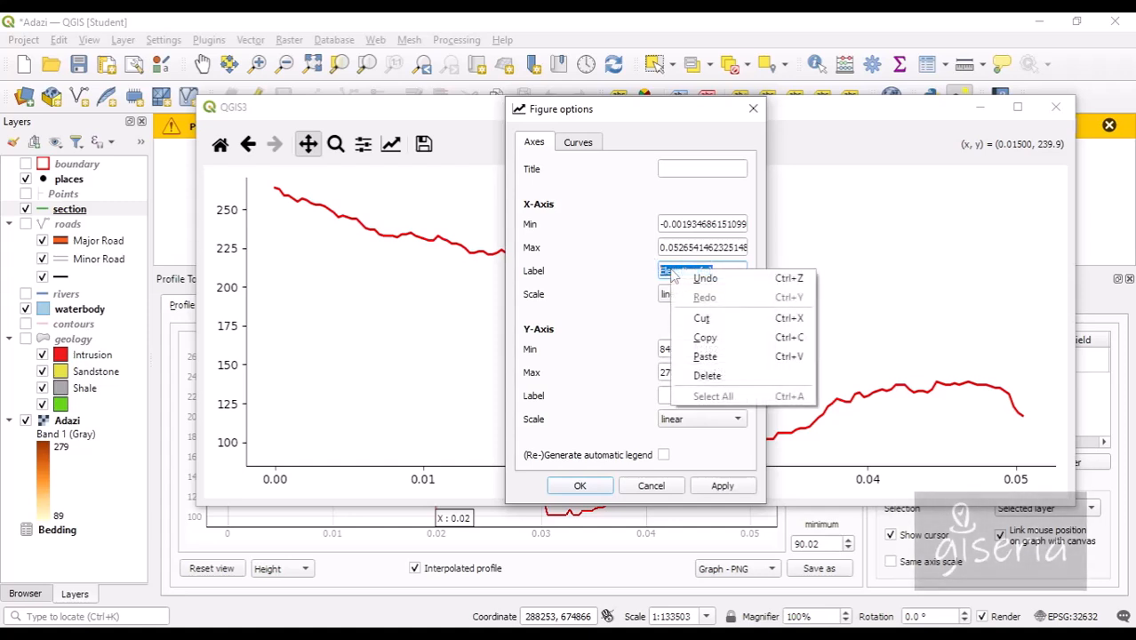
pyautogui.click(702, 318)
pyautogui.click(685, 395)
pyautogui.rightClick(687, 395)
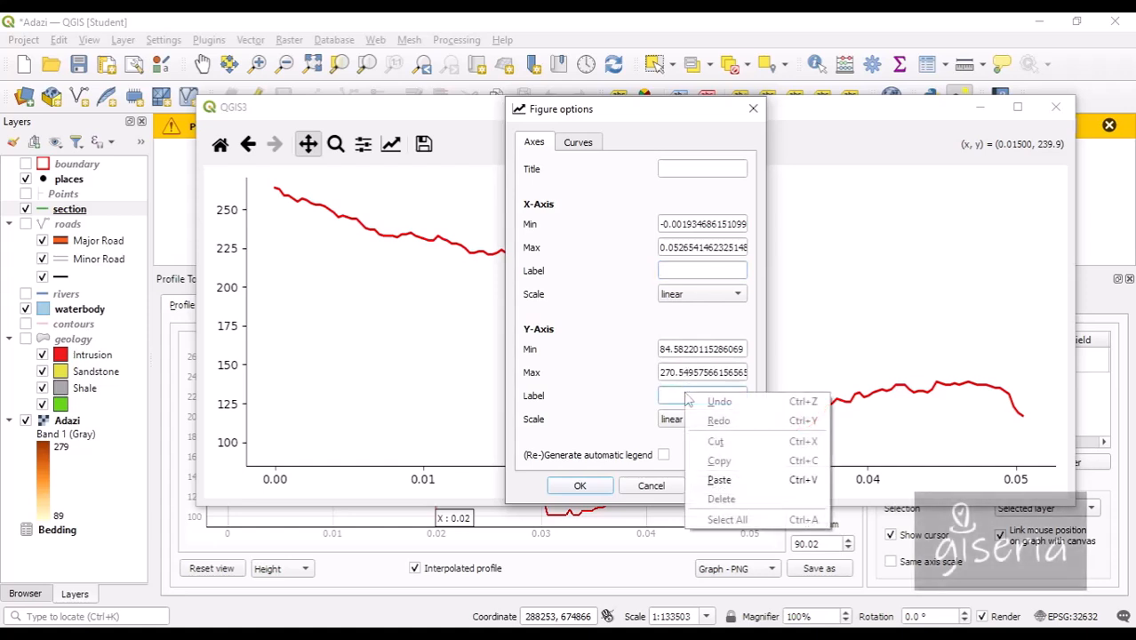
pyautogui.click(725, 479)
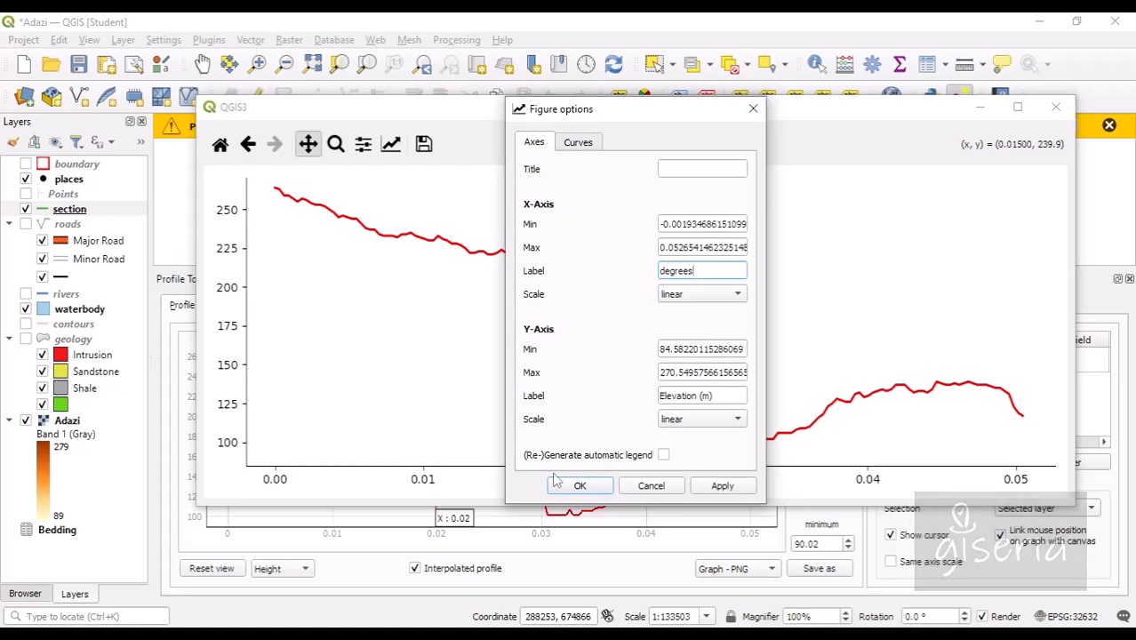
# Review the curve's line and marker settings, then apply the new axis labels to the plot
pyautogui.click(582, 145)
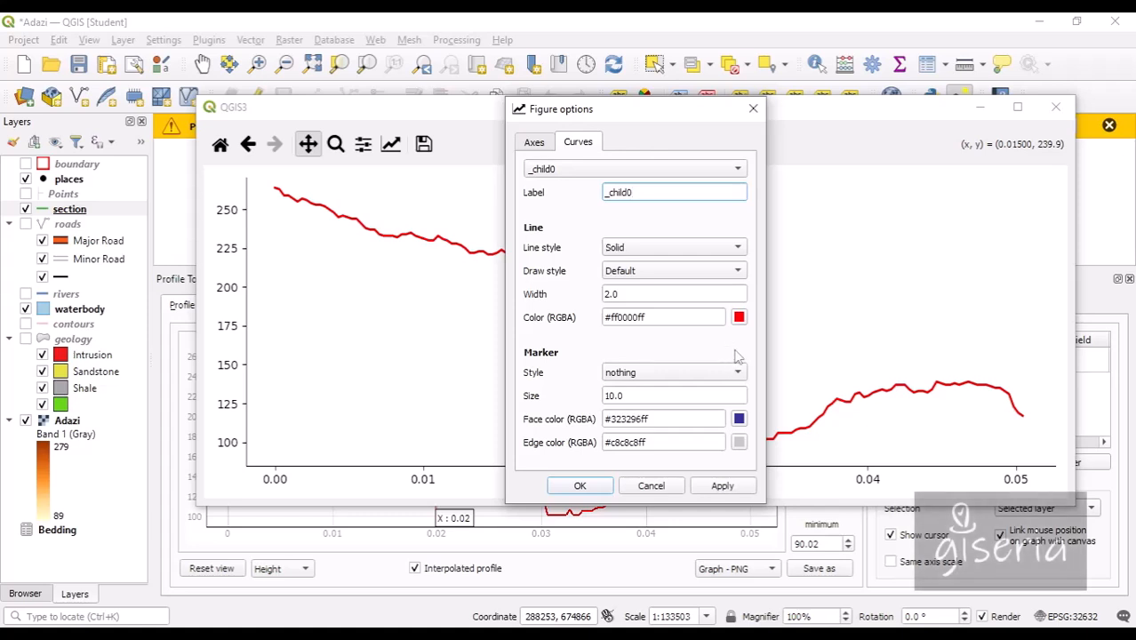
pyautogui.click(536, 145)
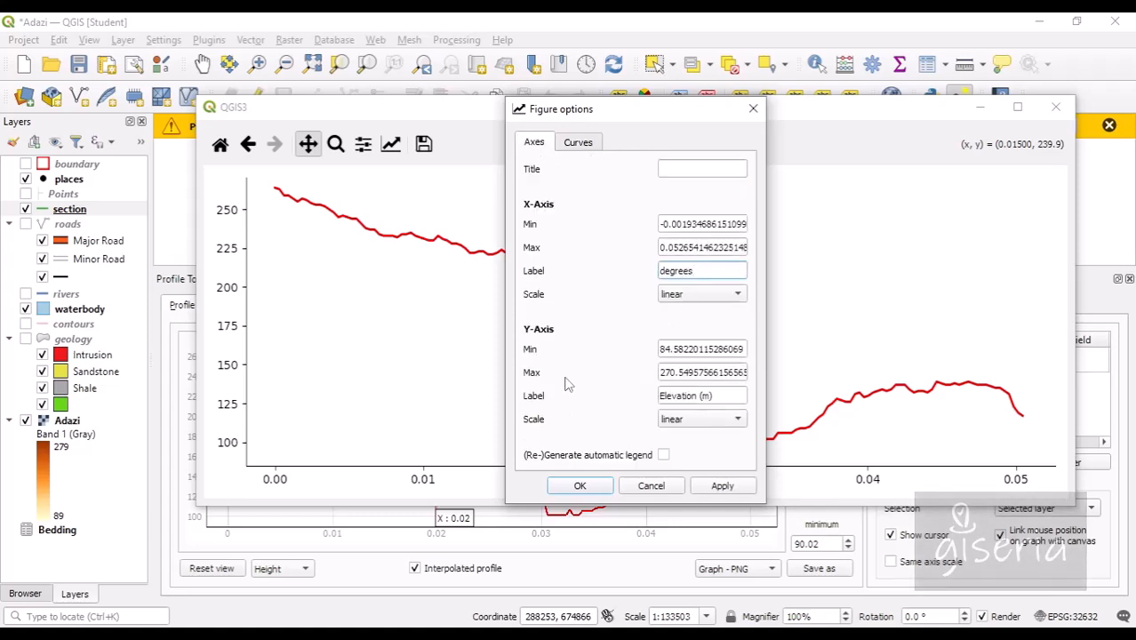
pyautogui.click(580, 485)
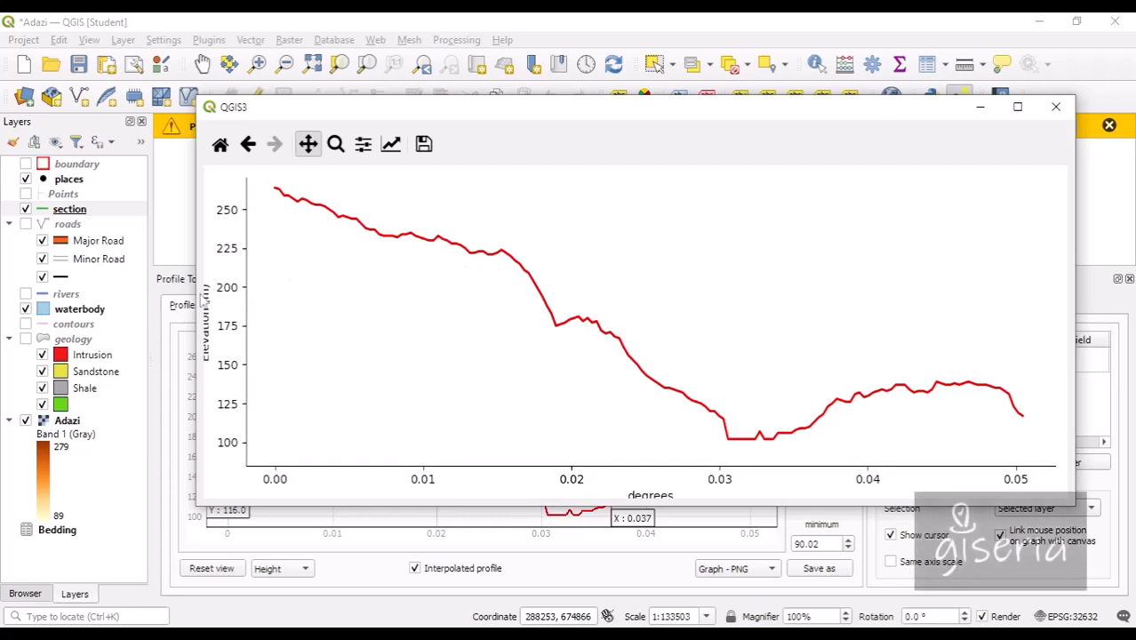
# Reapply a tight layout to the plot borders so both axis labels fit, and close the layout settings
pyautogui.click(363, 145)
pyautogui.click(710, 343)
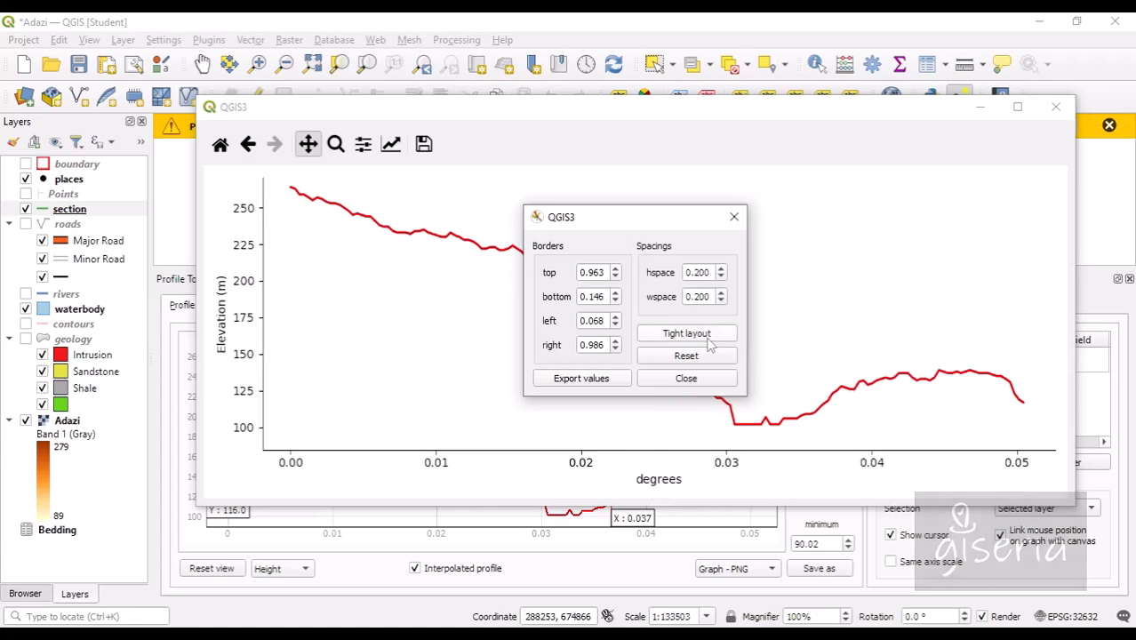
pyautogui.click(685, 378)
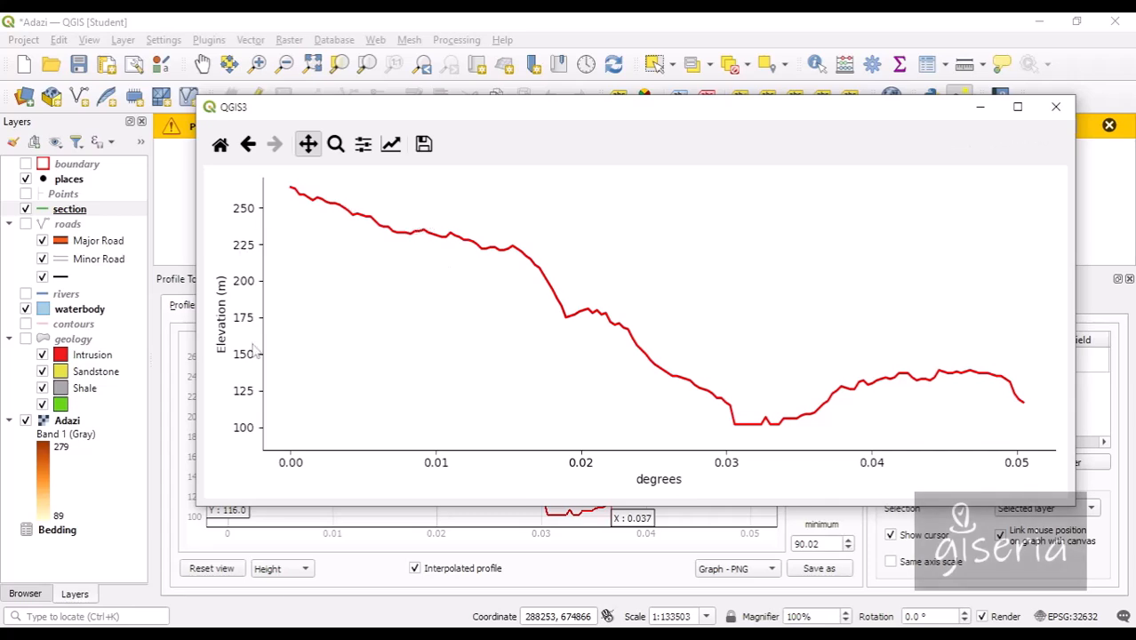
# Save the plot as a PNG named section in the Adazi project's 3D folder, then close the plot and export dialog
pyautogui.click(424, 146)
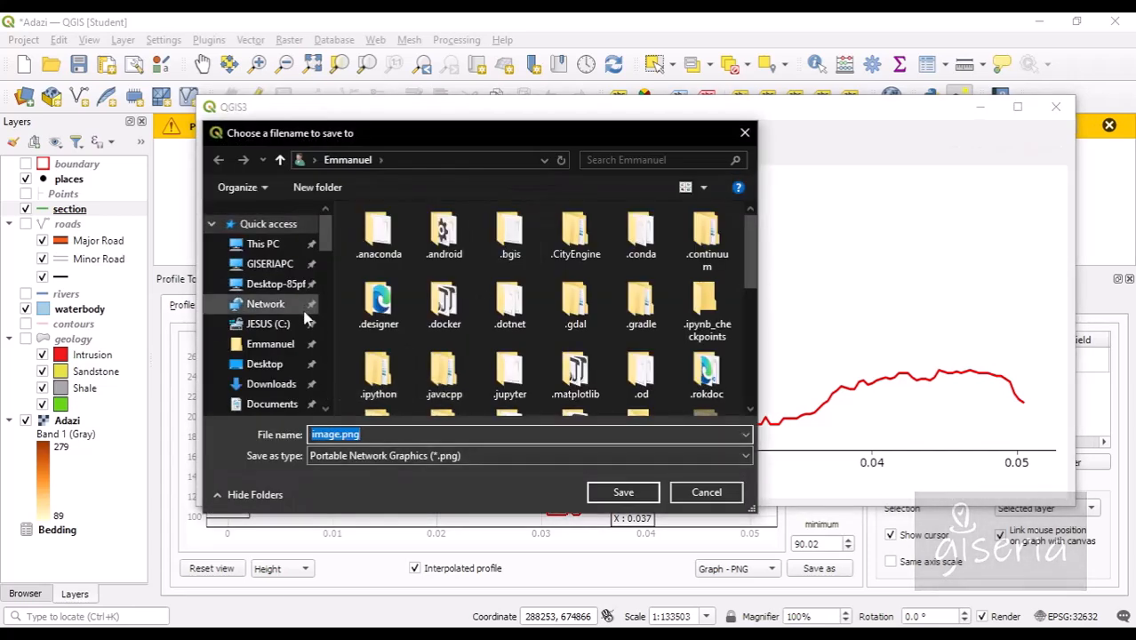
pyautogui.moveTo(321, 236); pyautogui.dragTo(325, 349)
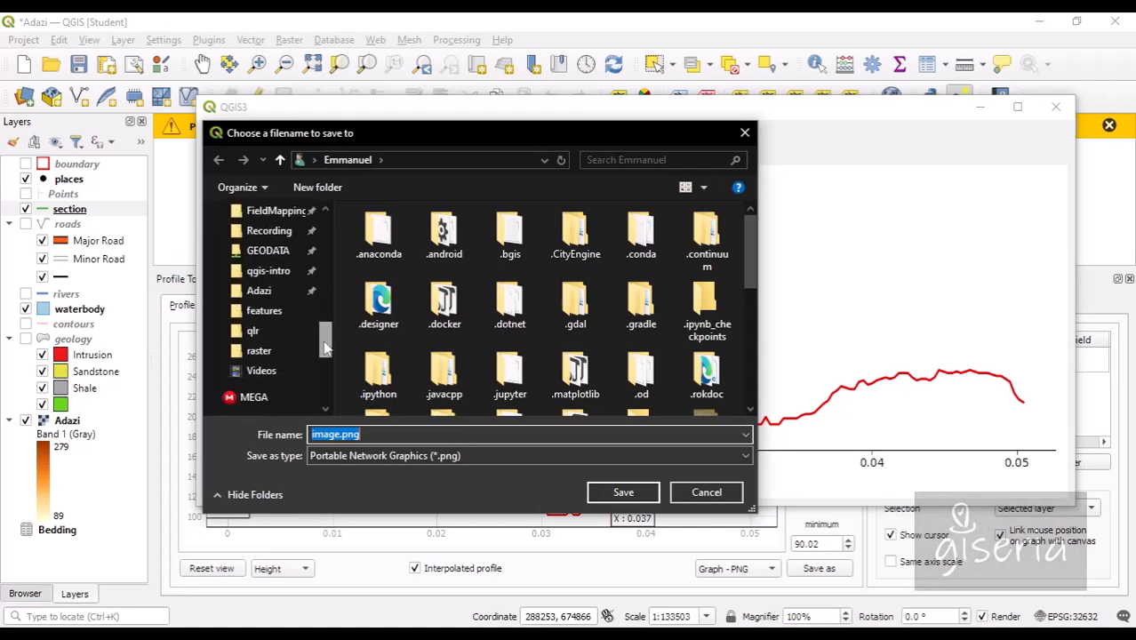
pyautogui.click(269, 293)
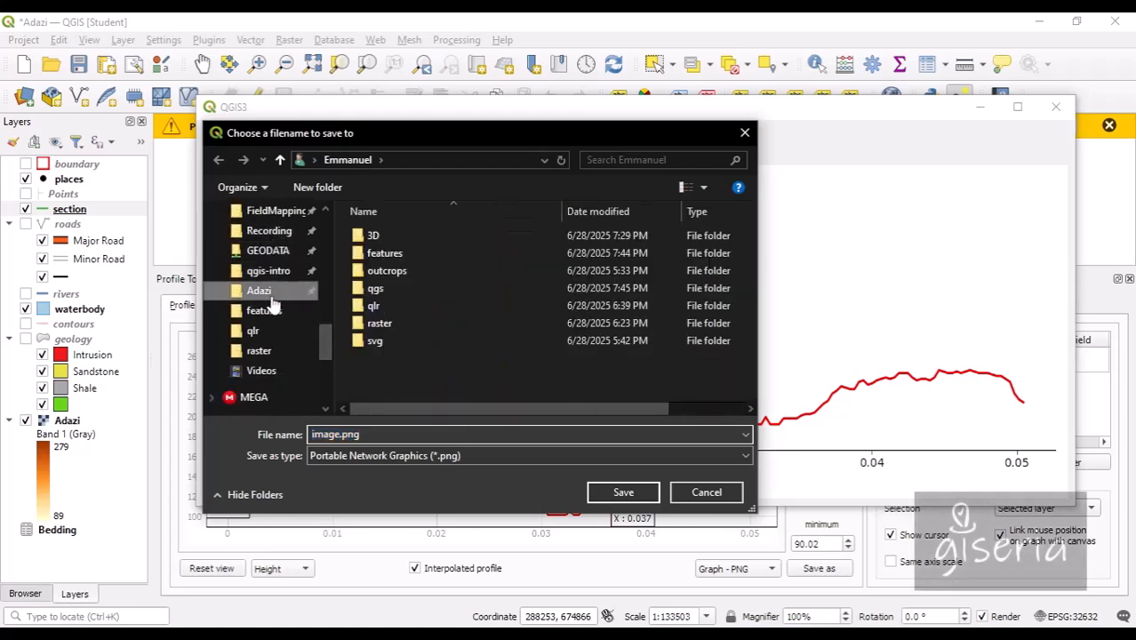
pyautogui.doubleClick(374, 236)
pyautogui.click(352, 434)
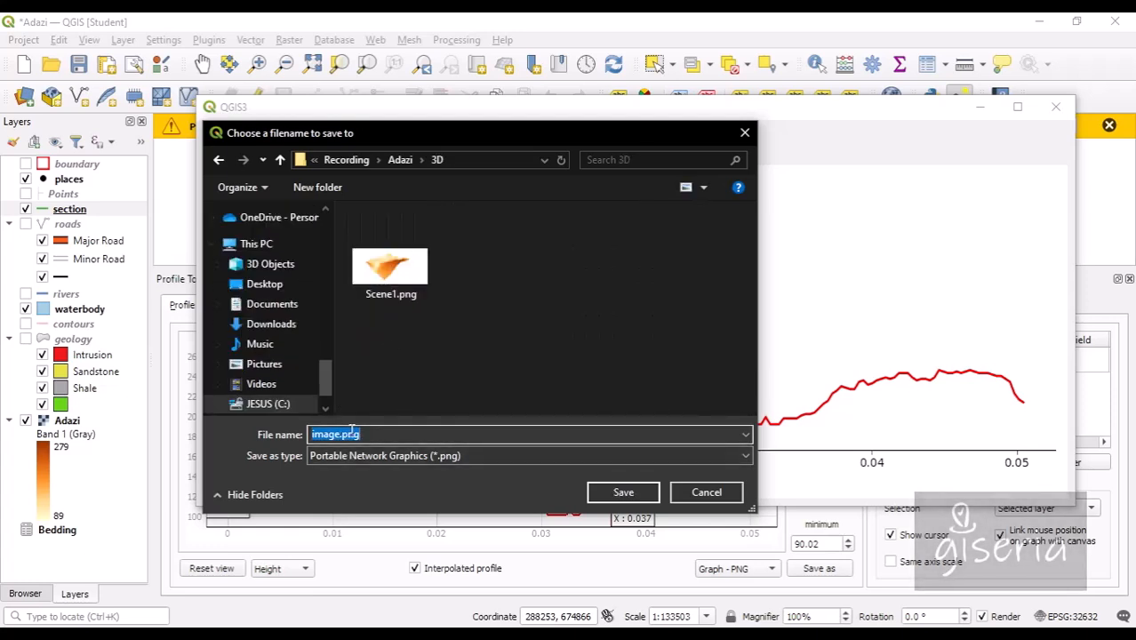
pyautogui.write('section')
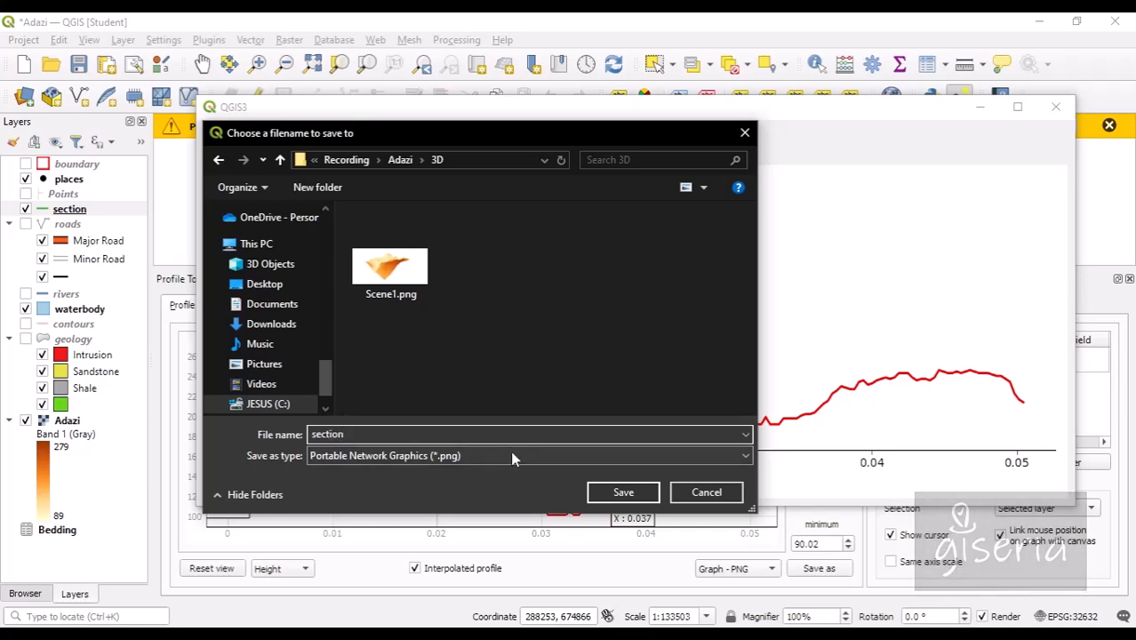
pyautogui.click(605, 495)
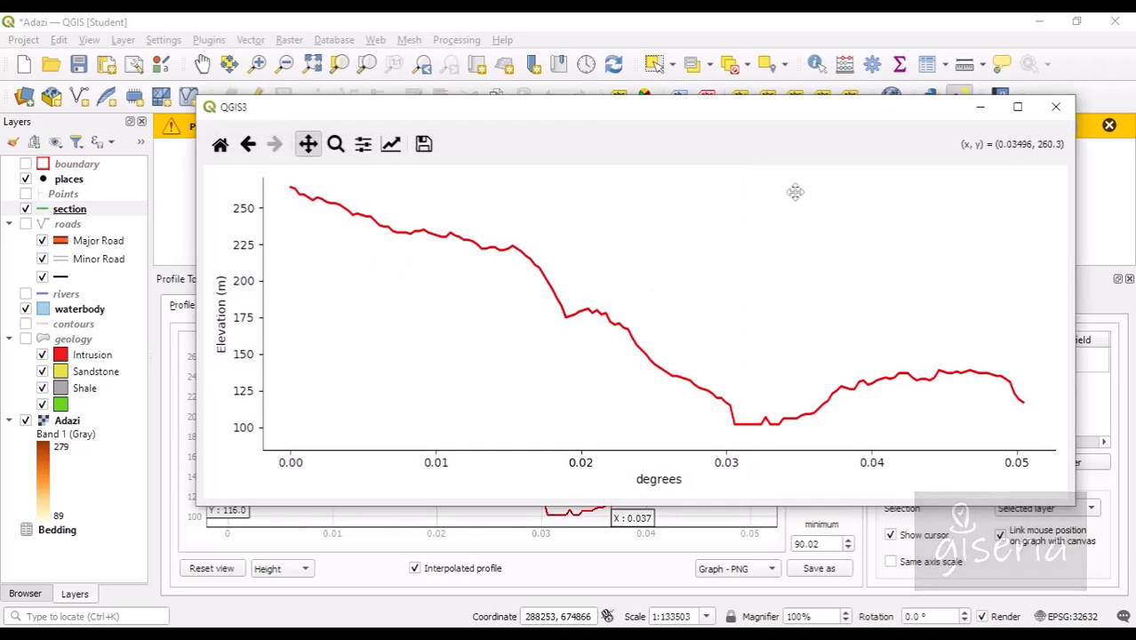
pyautogui.click(1055, 109)
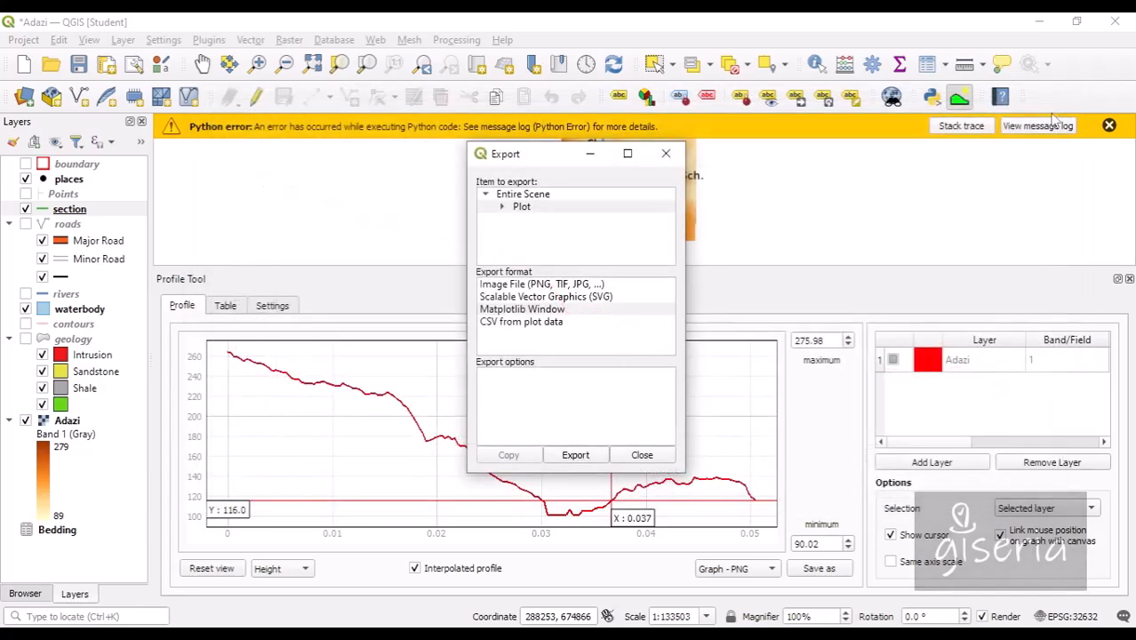
pyautogui.click(642, 455)
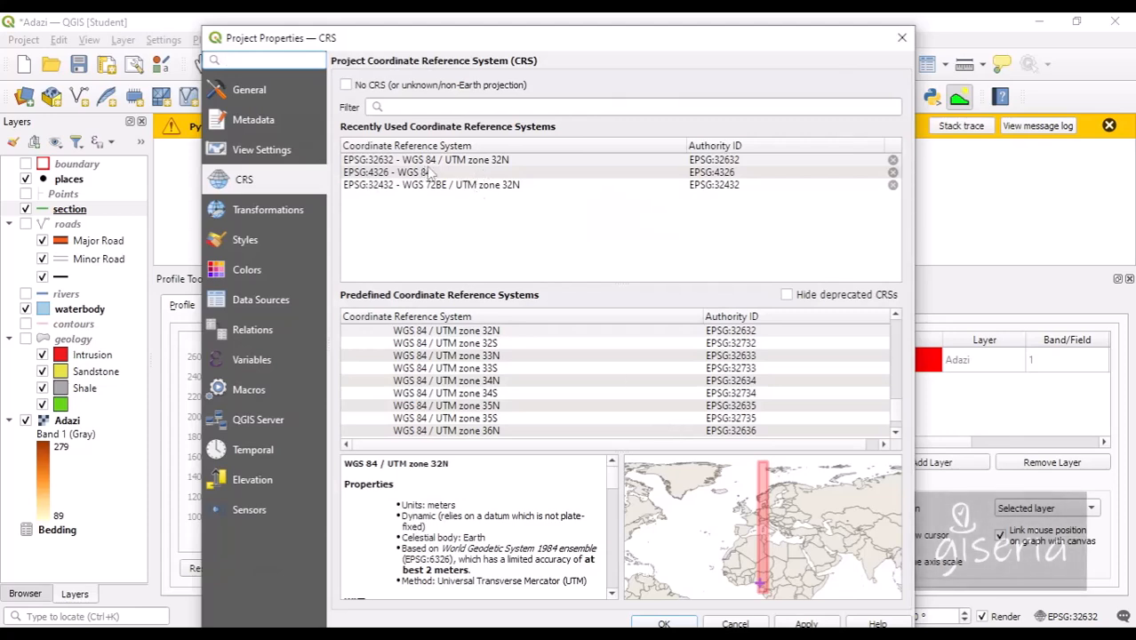
# Set the project CRS back to WGS 84 (EPSG:4326)
pyautogui.click(433, 173)
pyautogui.click(664, 623)
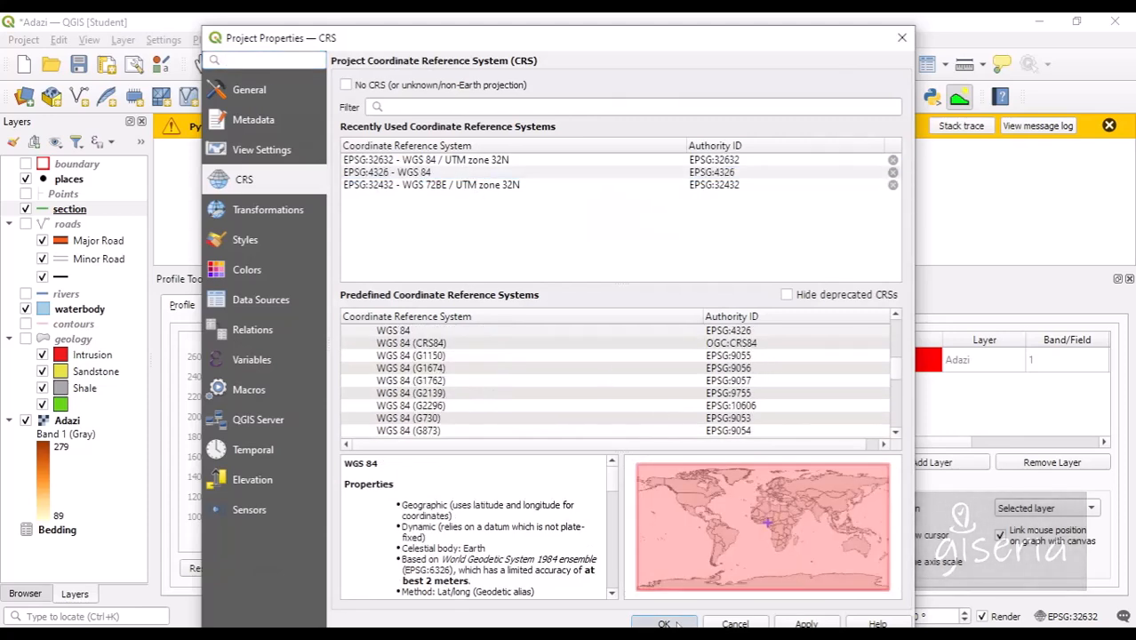